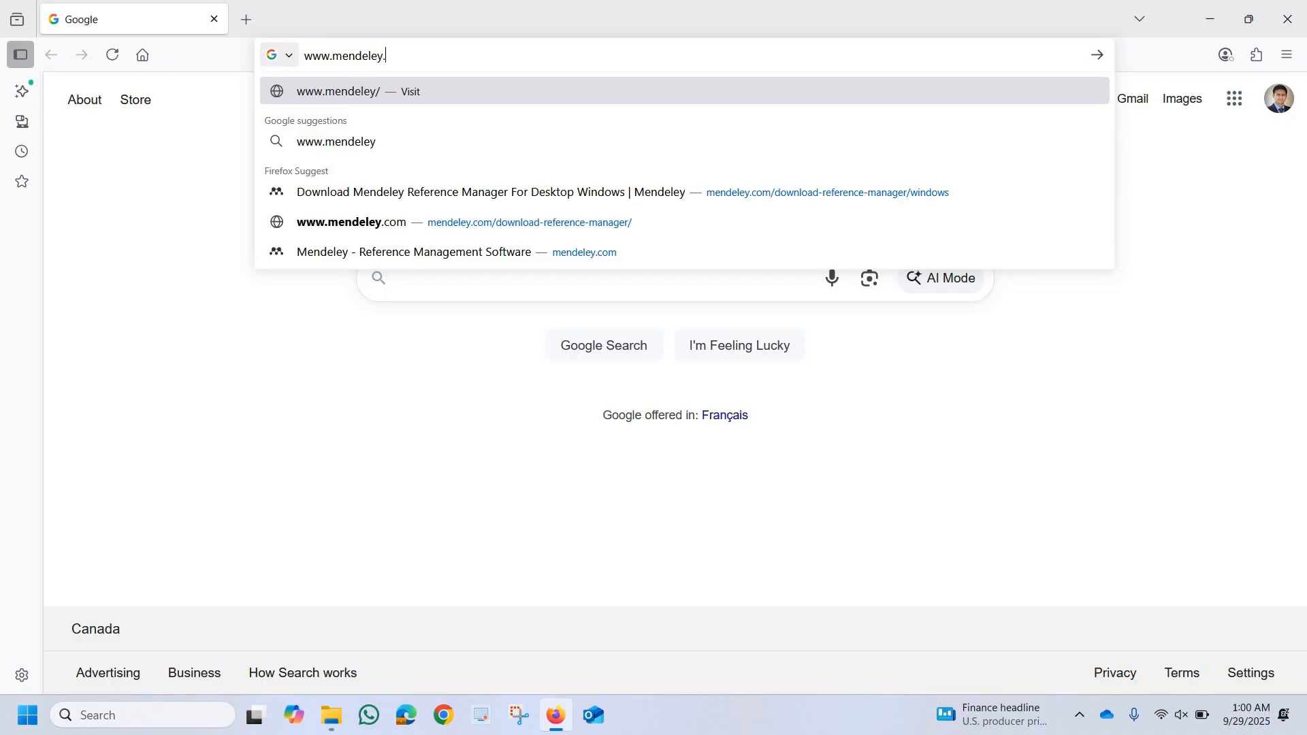
pyautogui.write('com')
pyautogui.press('Return')
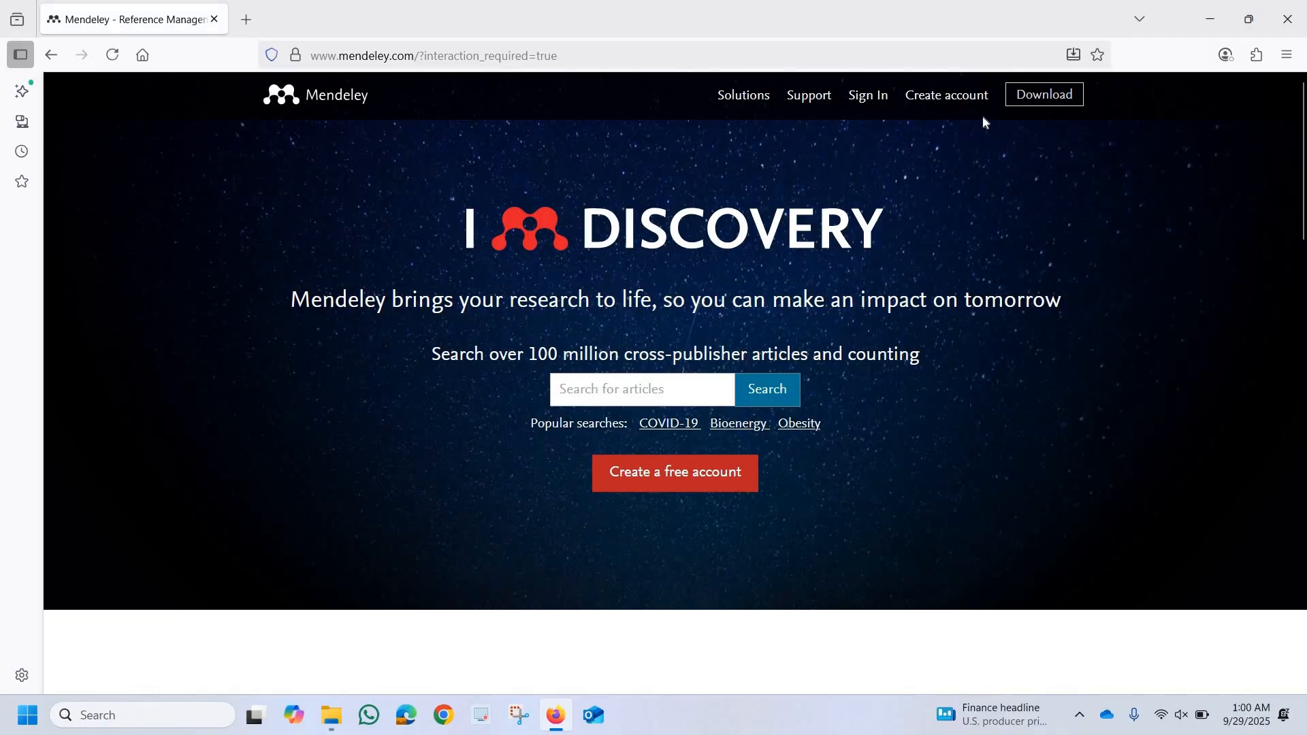
pyautogui.click(1036, 103)
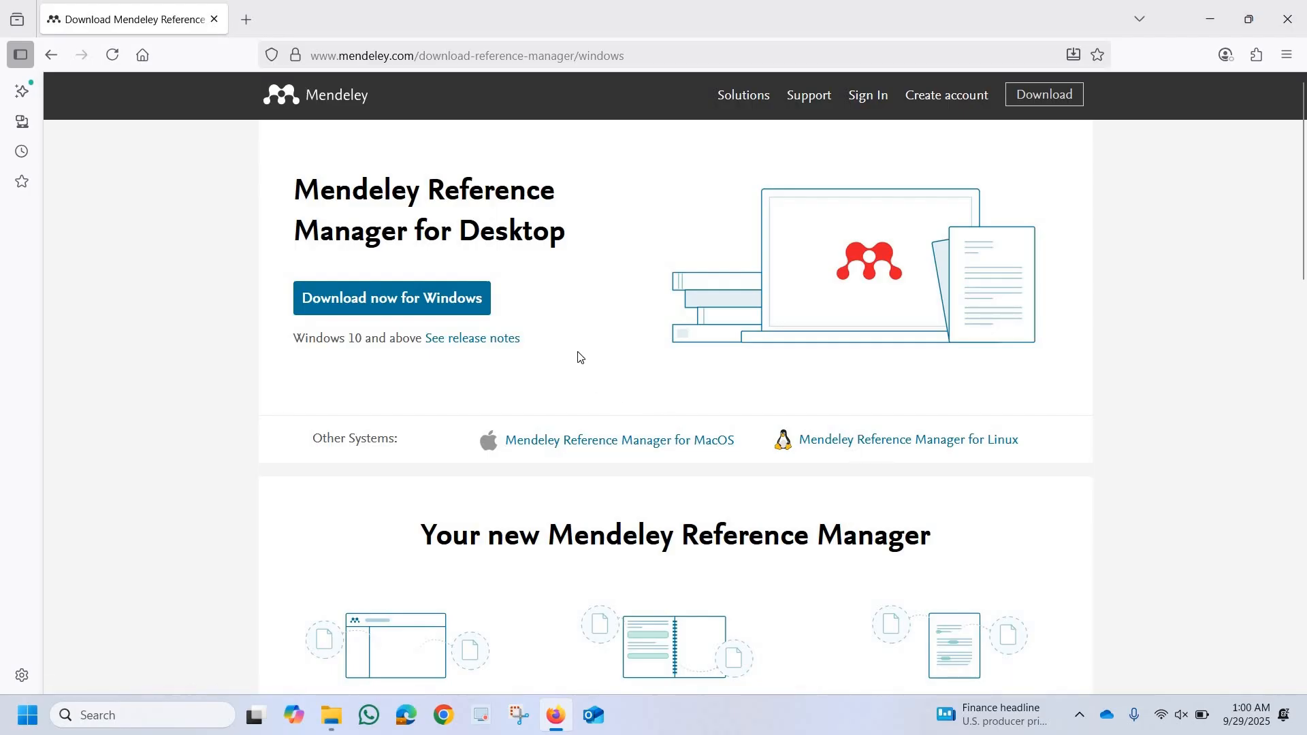
pyautogui.click(385, 300)
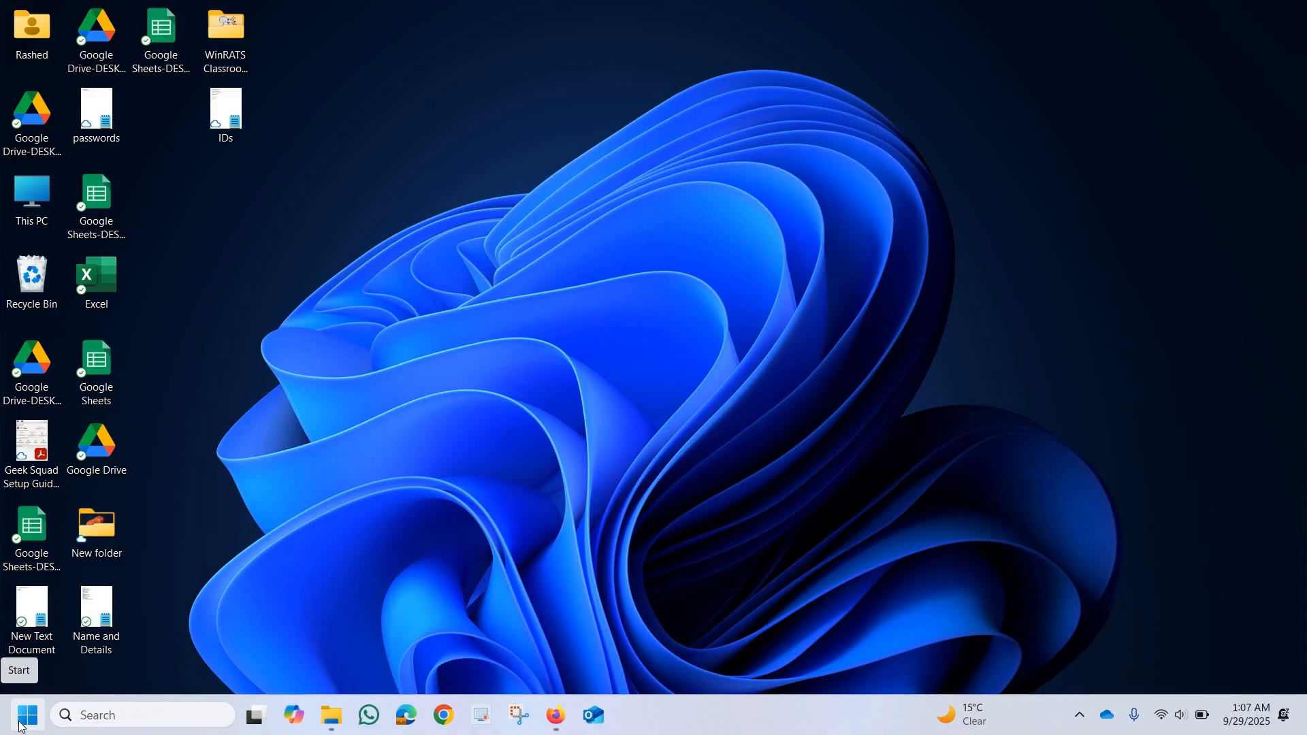
# Launch Mendeley Reference Manager from the installed apps and maximize its window
pyautogui.press('super')
pyautogui.click(483, 167)
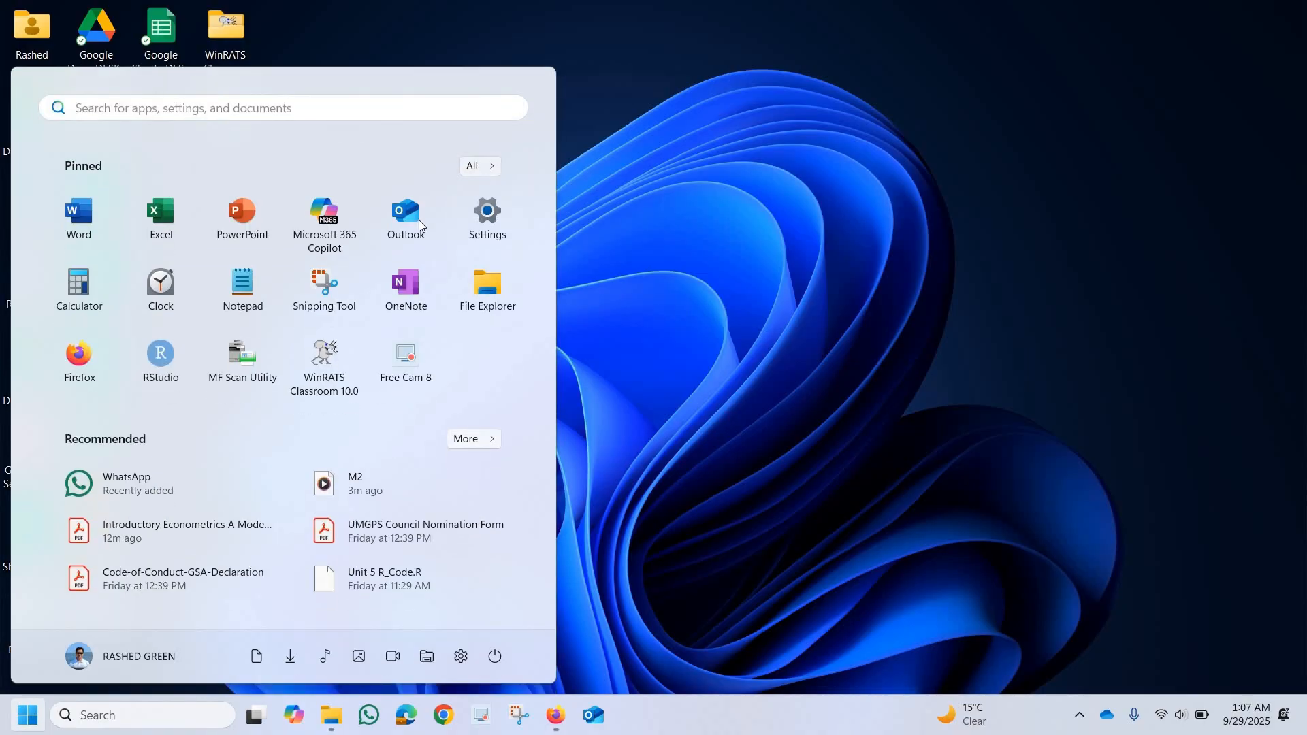
pyautogui.scroll(-10, 356, 377)
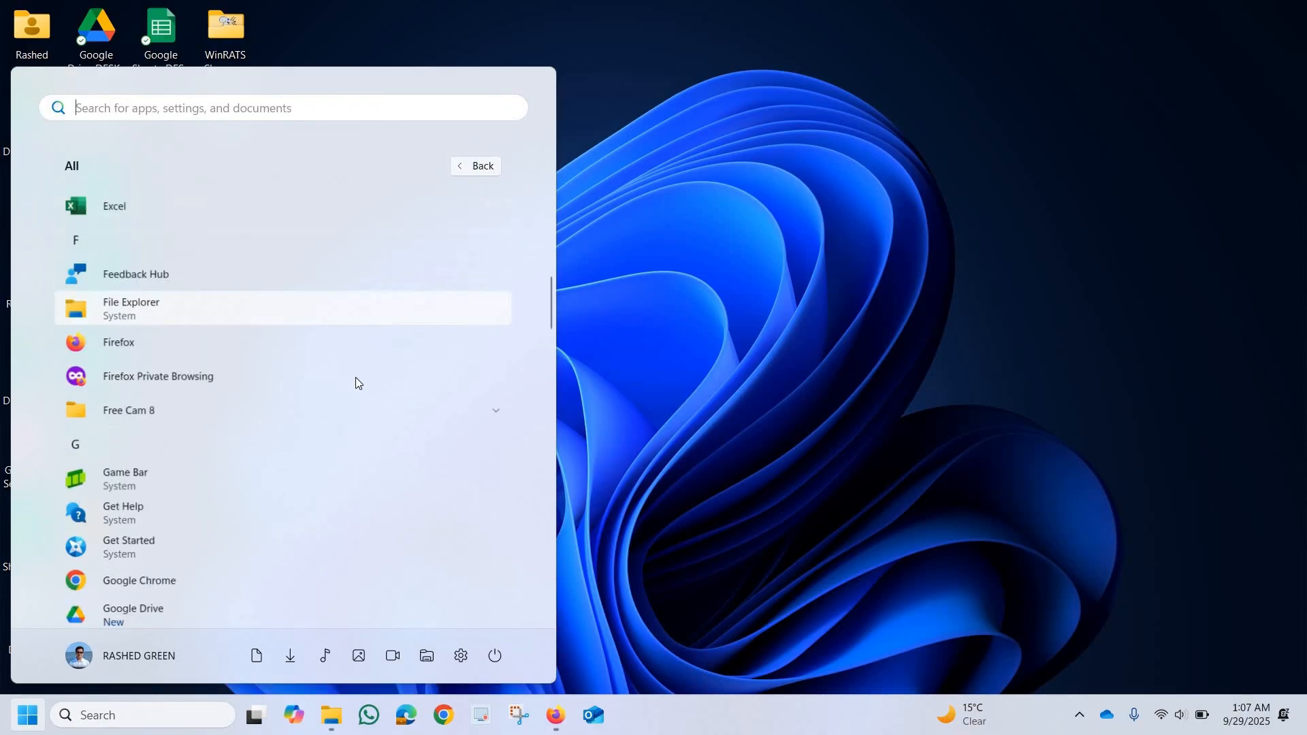
pyautogui.scroll(-5, 345, 377)
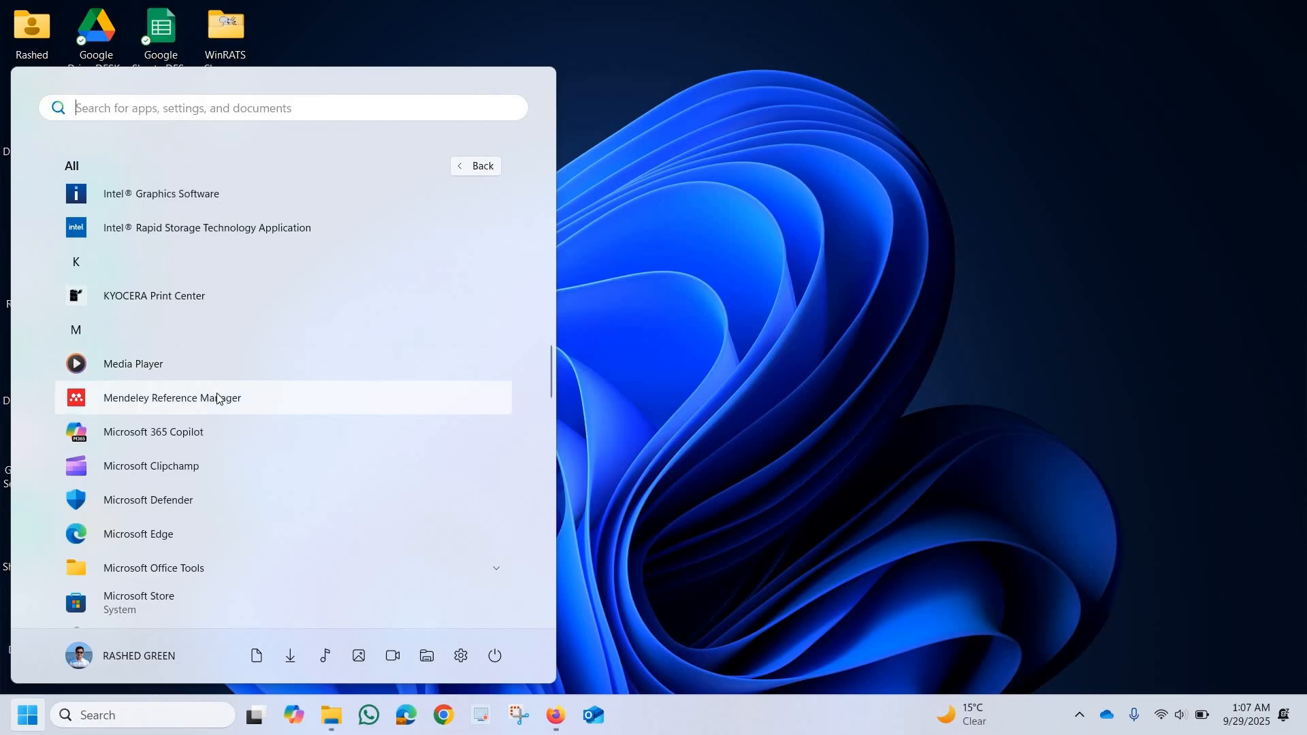
pyautogui.click(217, 397)
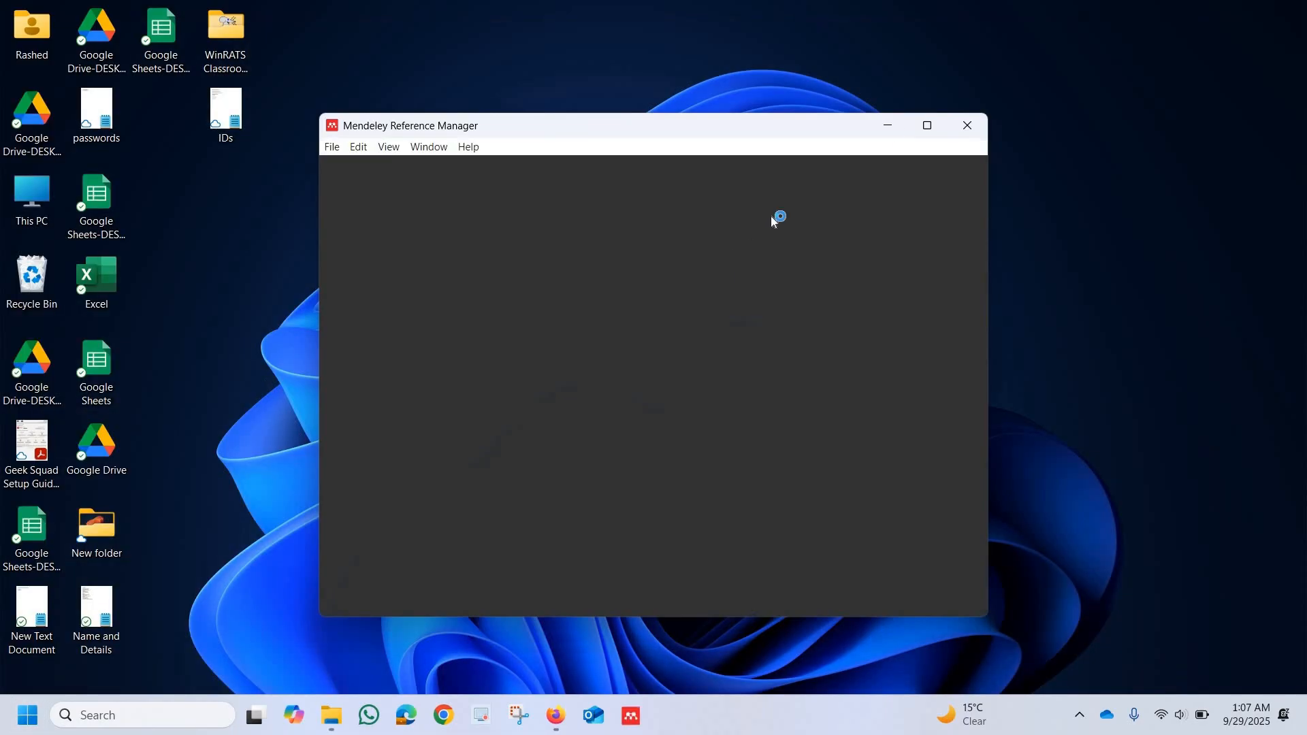
pyautogui.click(929, 126)
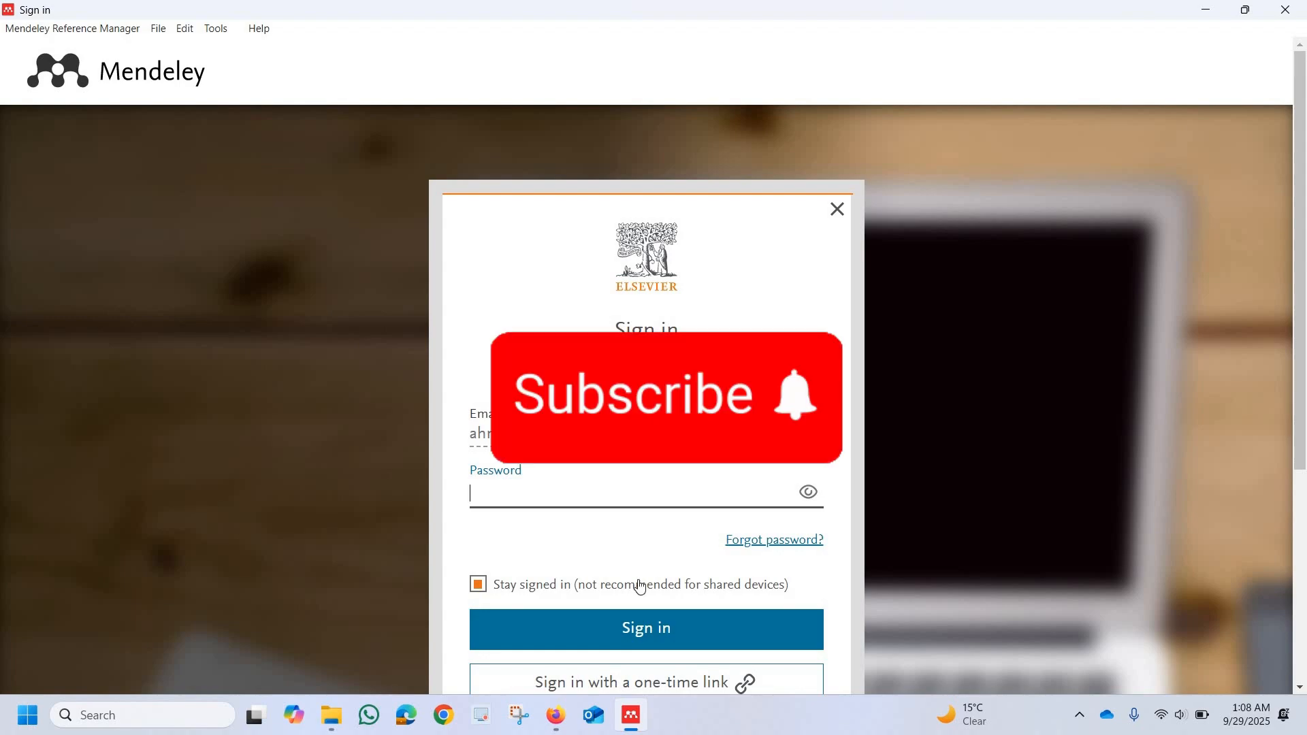
# Enter the account password and sign in to Mendeley
pyautogui.scroll(-1, 636, 585)
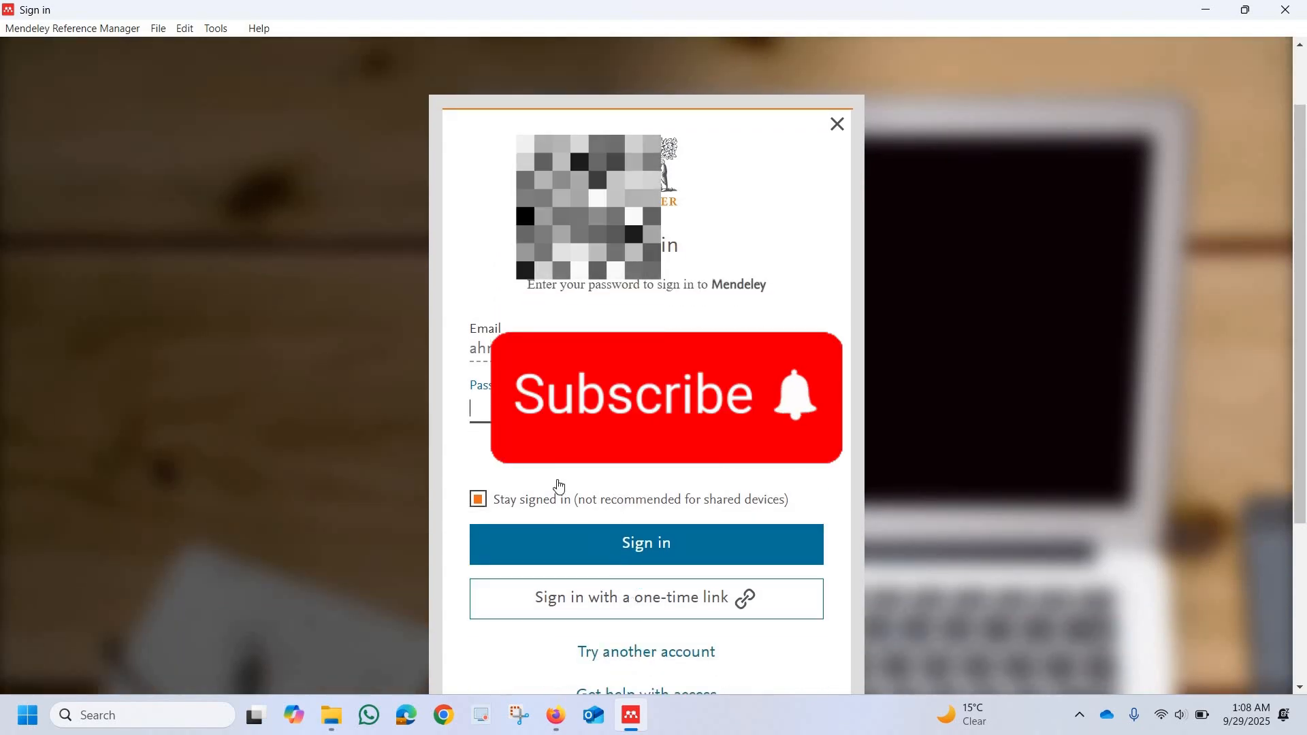
pyautogui.scroll(-2, 554, 484)
pyautogui.scroll(1, 516, 320)
pyautogui.click(516, 323)
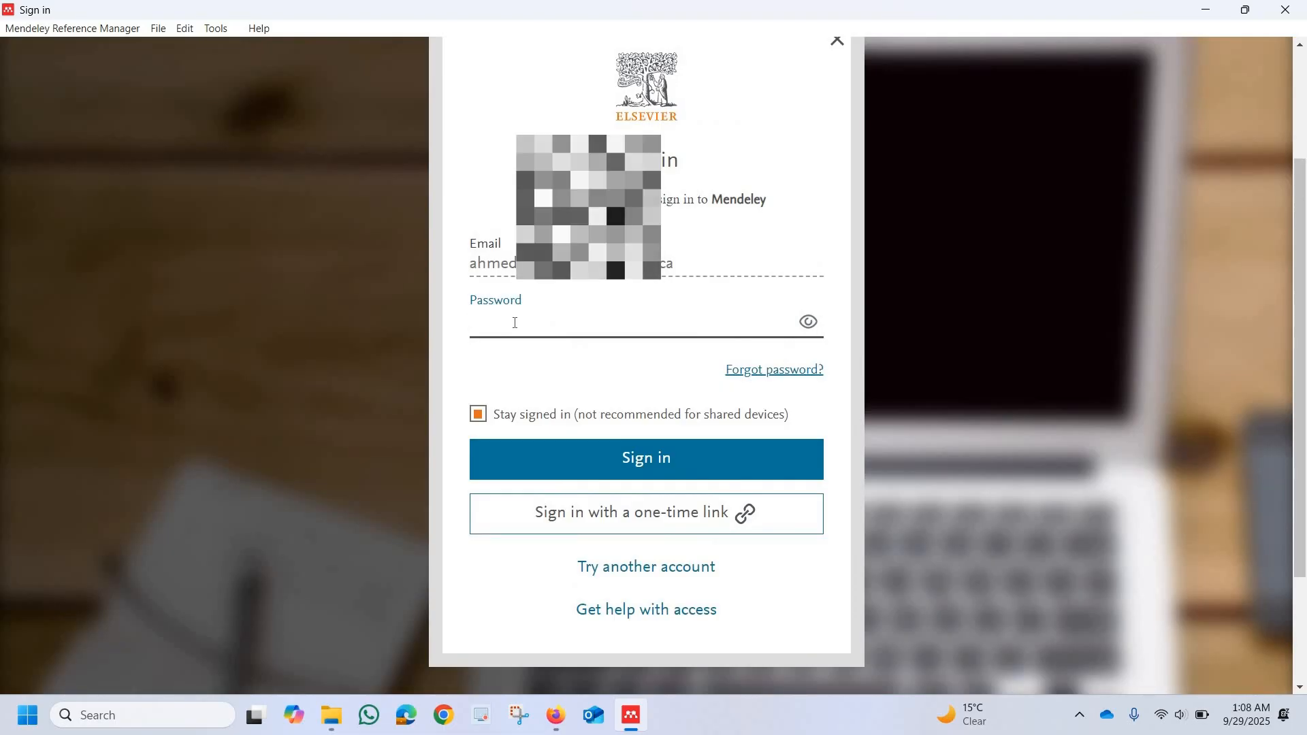
pyautogui.write('•••••')
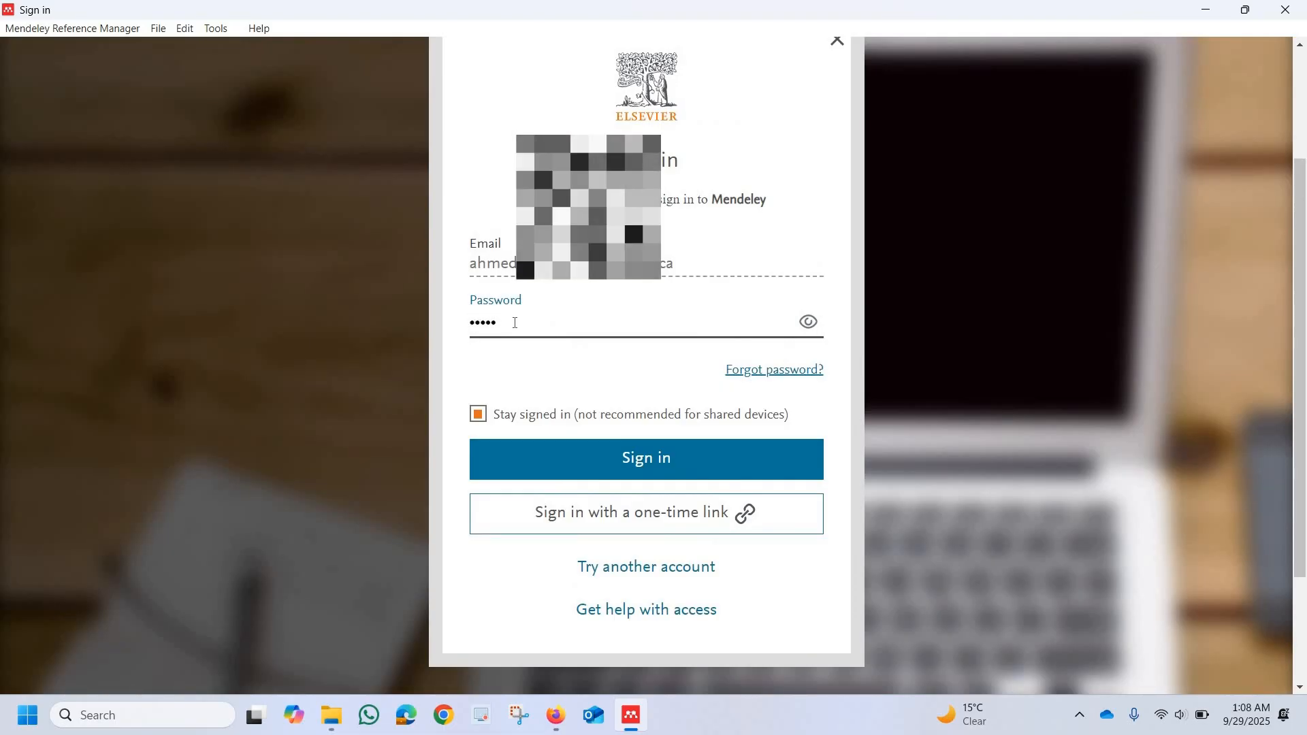
pyautogui.write('•••••••')
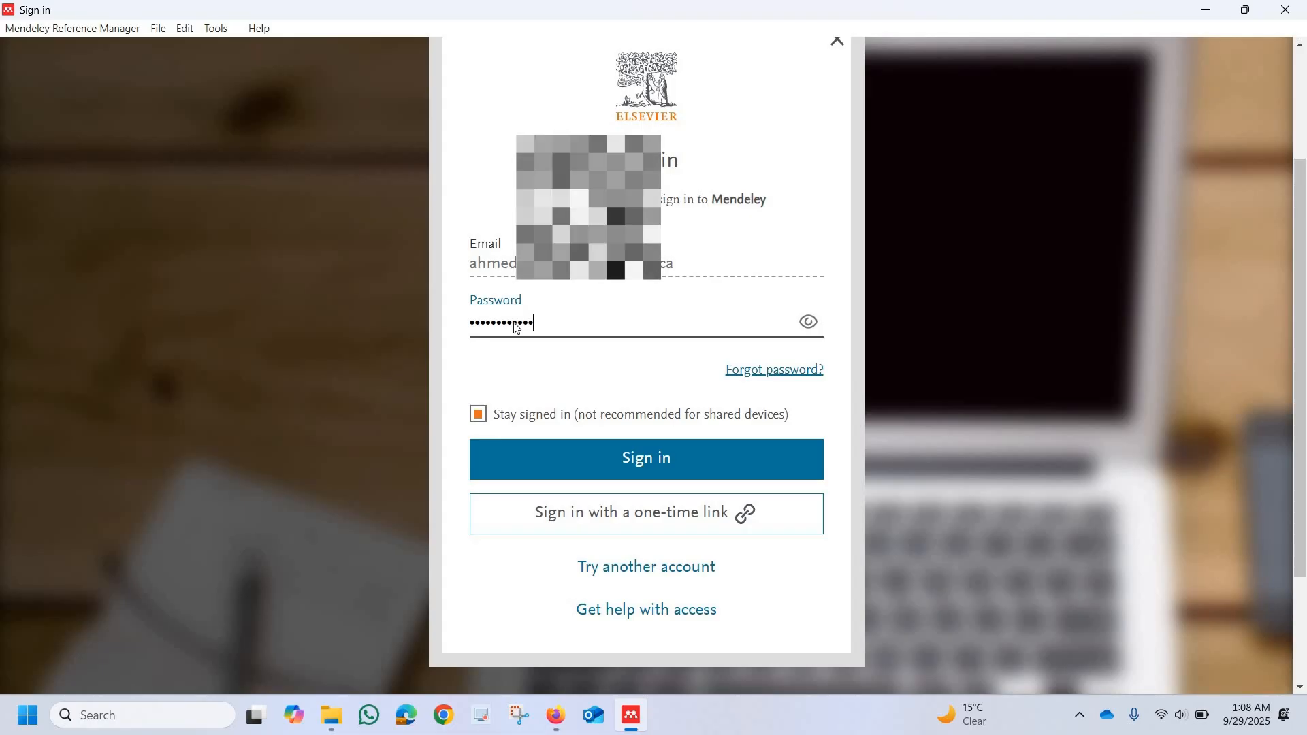
pyautogui.press('Return')
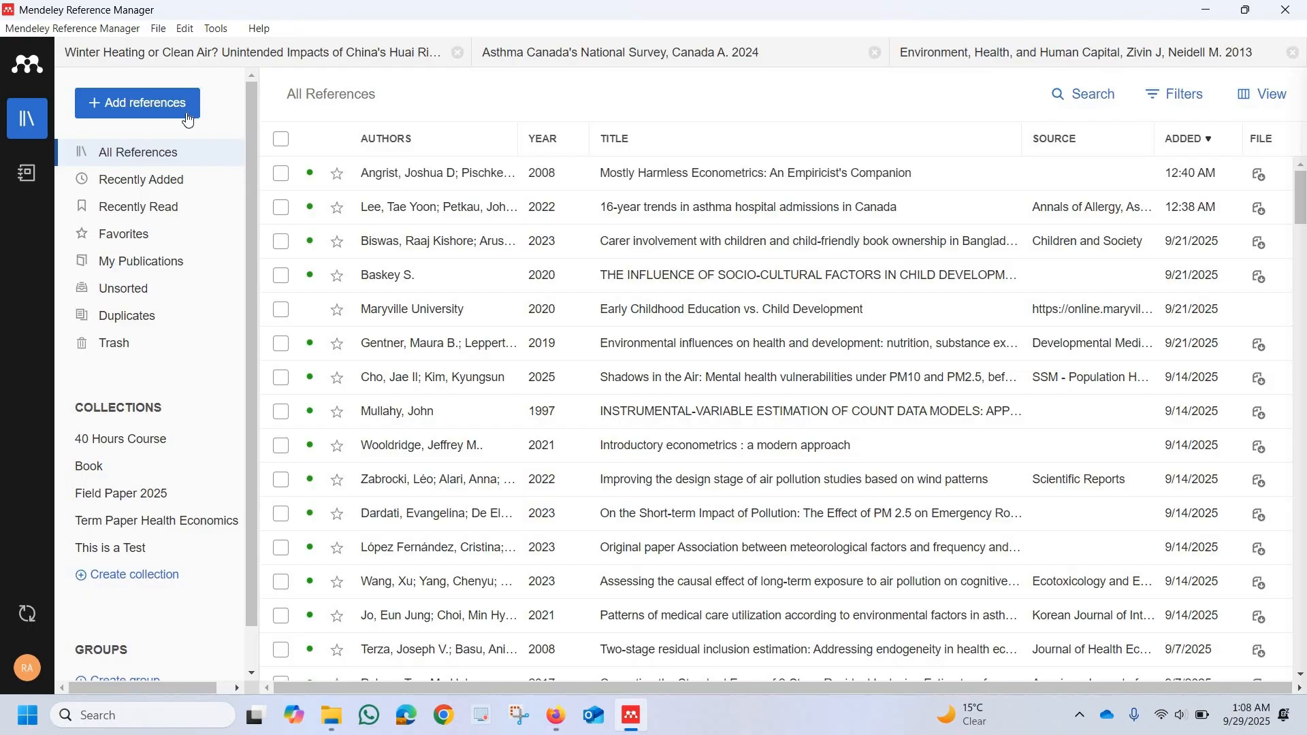
# Import the PDF "Police Officer on the Frontline or a Soldier" from the Downloads folder into the library and dismiss the upload notice
pyautogui.click(150, 107)
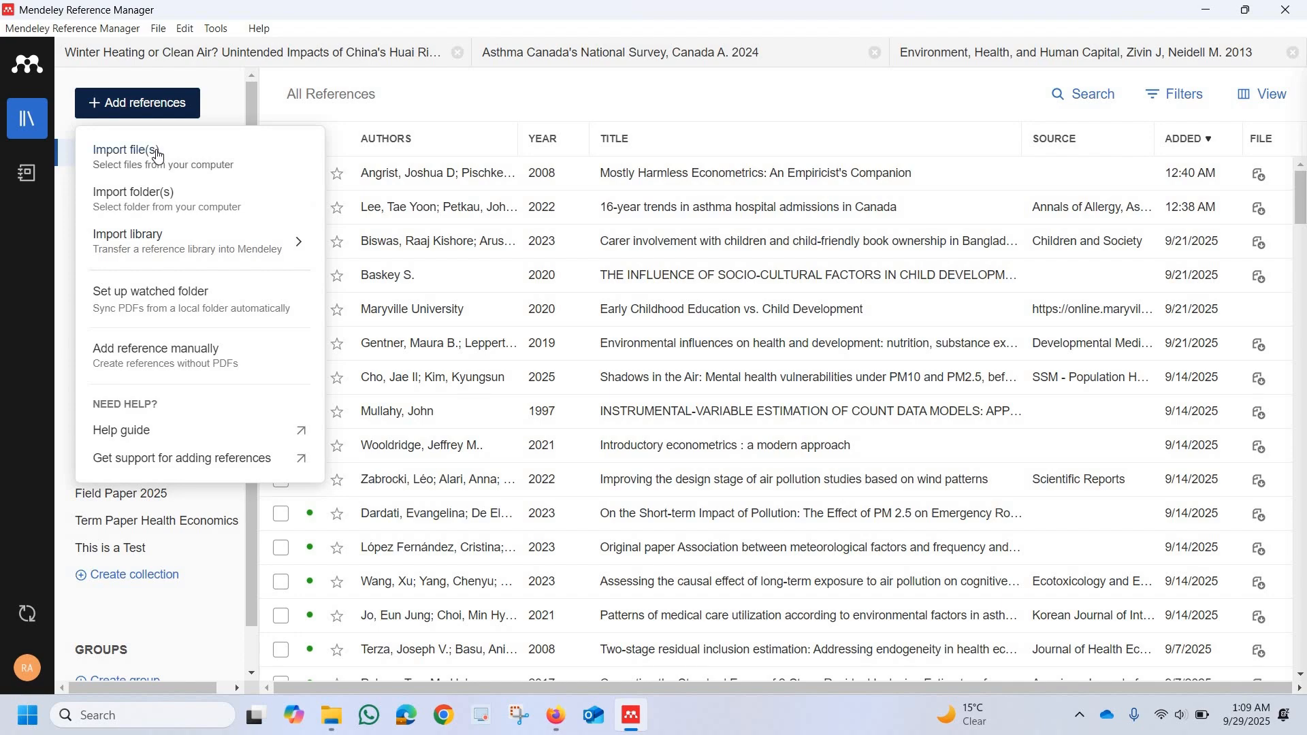
pyautogui.click(158, 155)
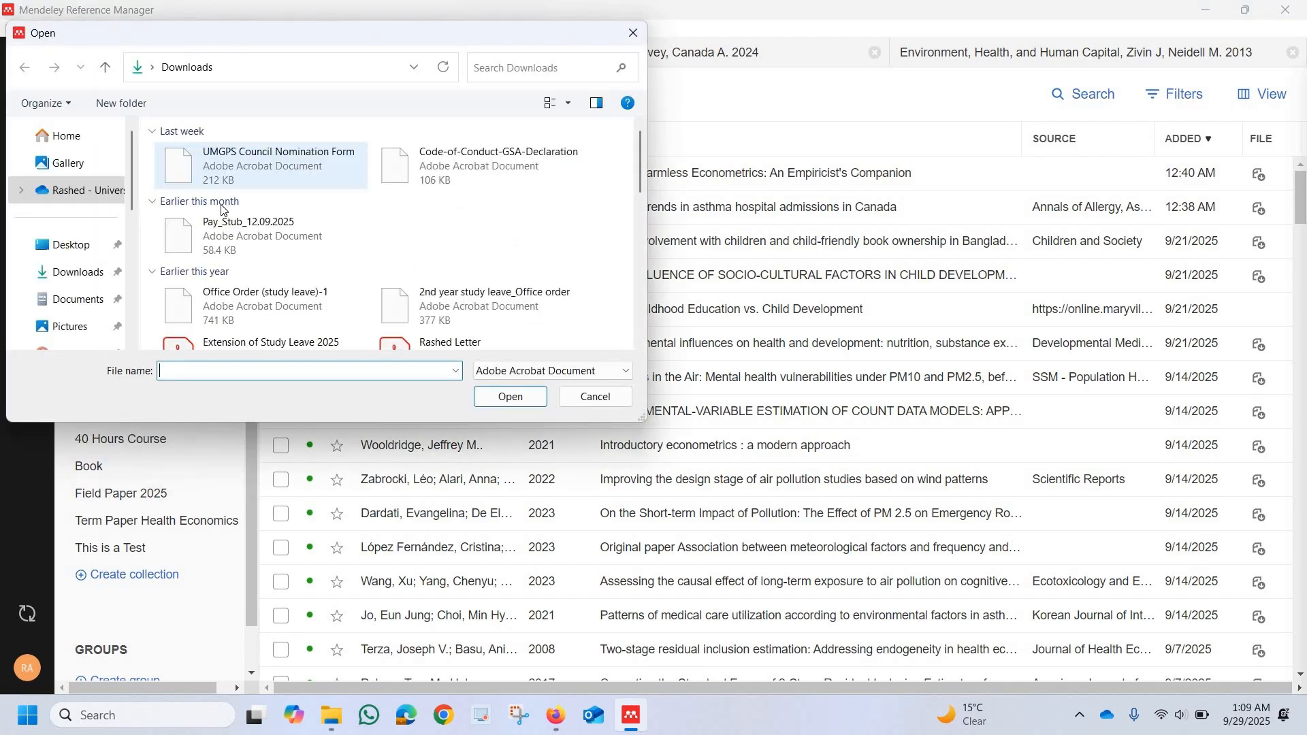
pyautogui.scroll(-2, 336, 207)
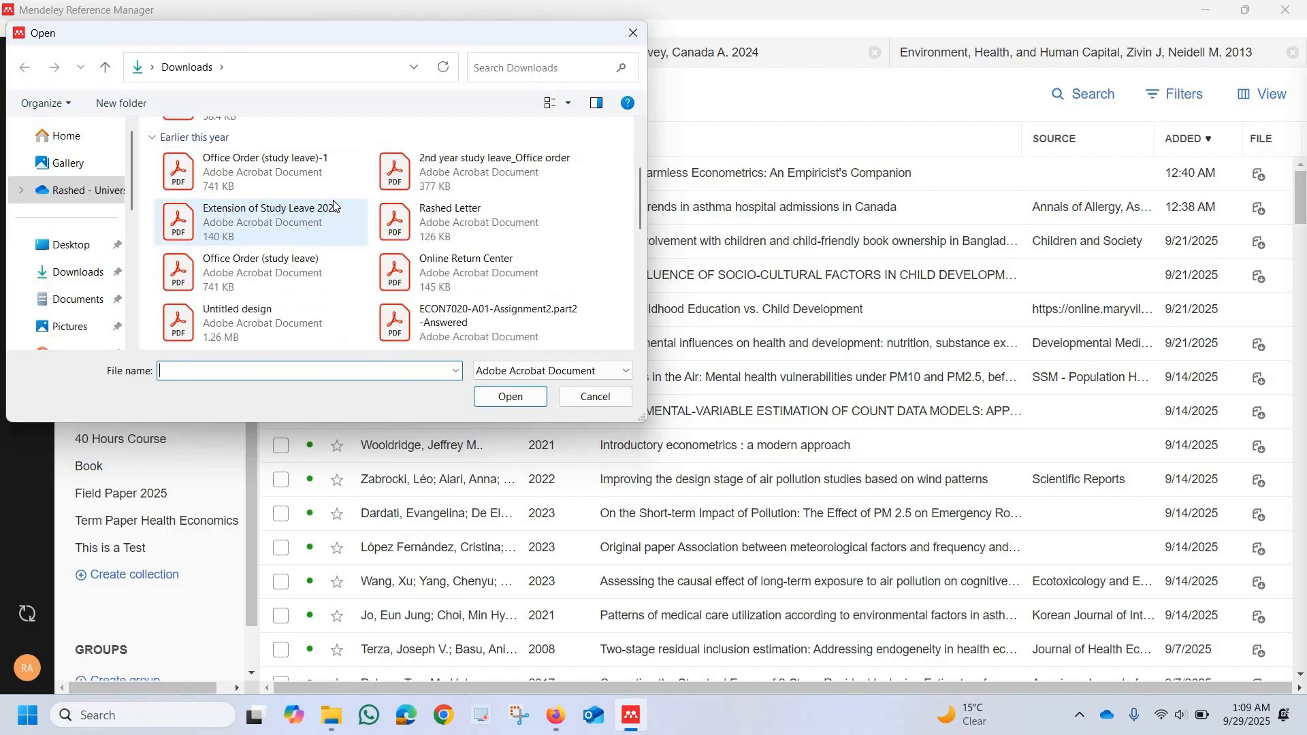
pyautogui.scroll(-3, 336, 207)
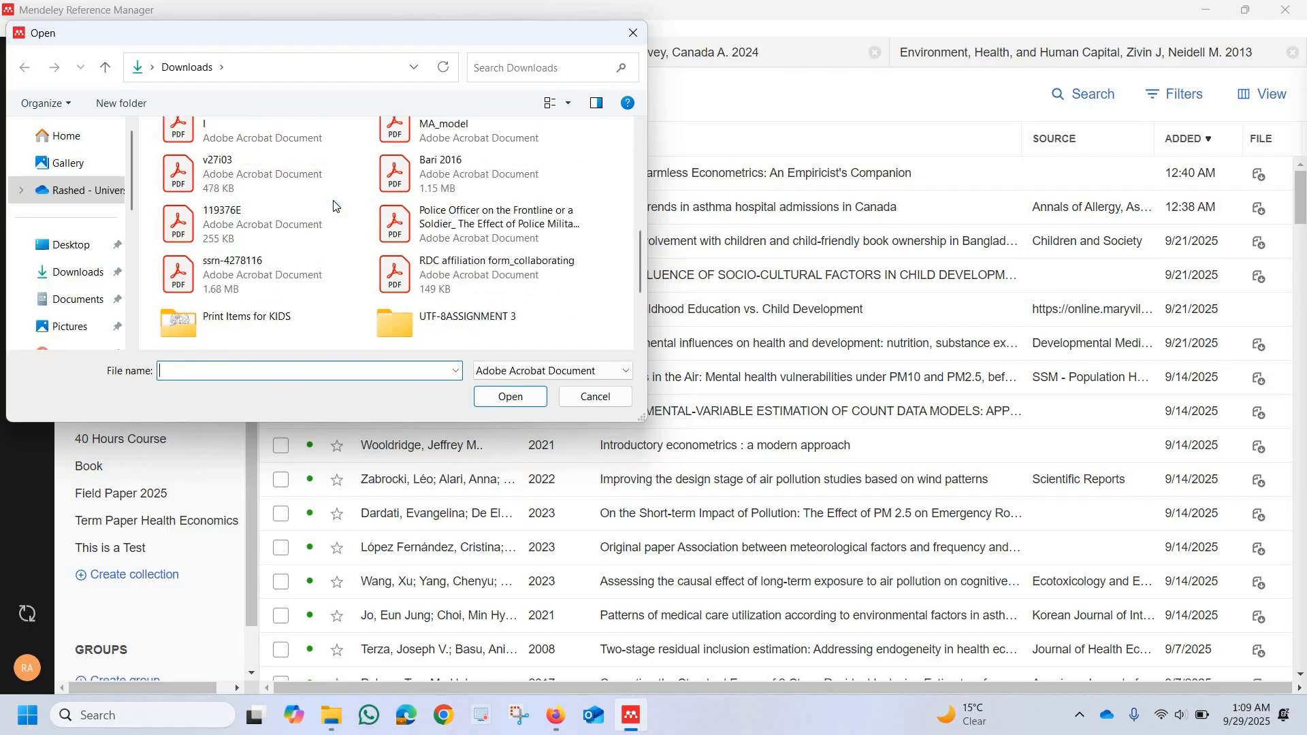
pyautogui.click(476, 227)
pyautogui.click(534, 397)
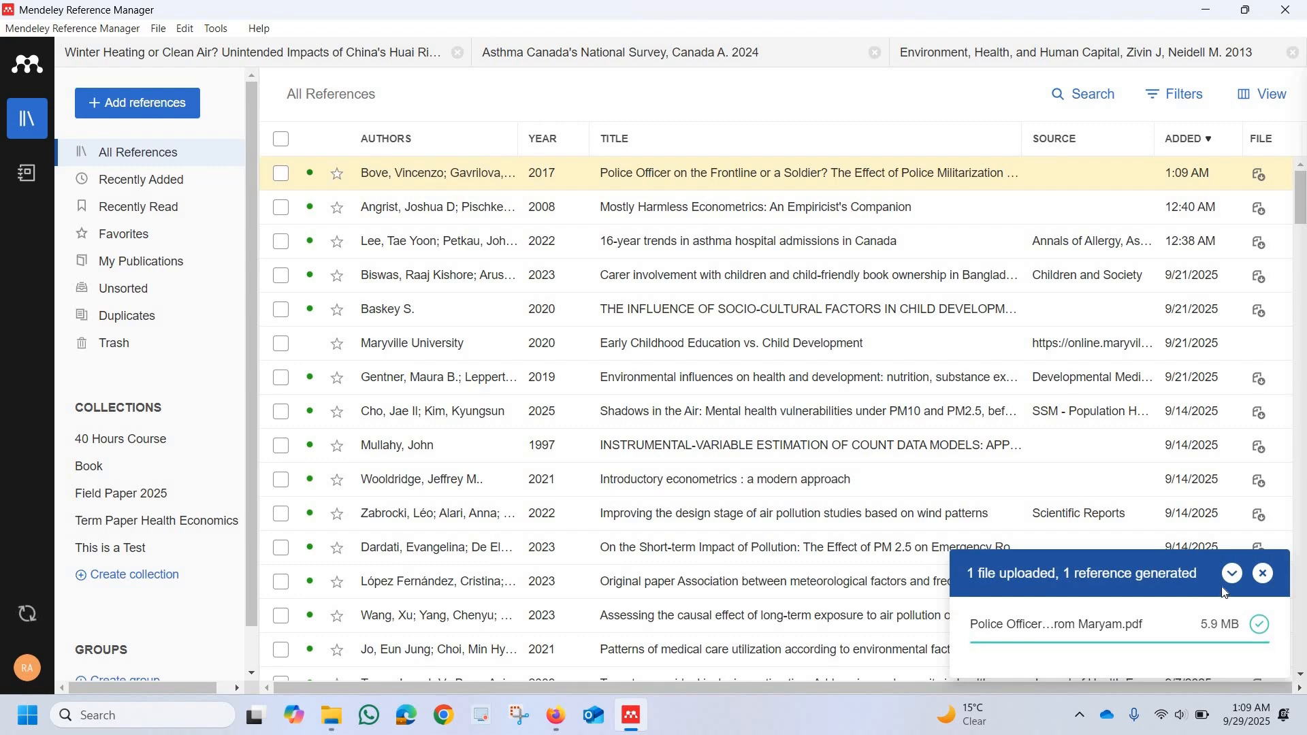
pyautogui.click(1268, 578)
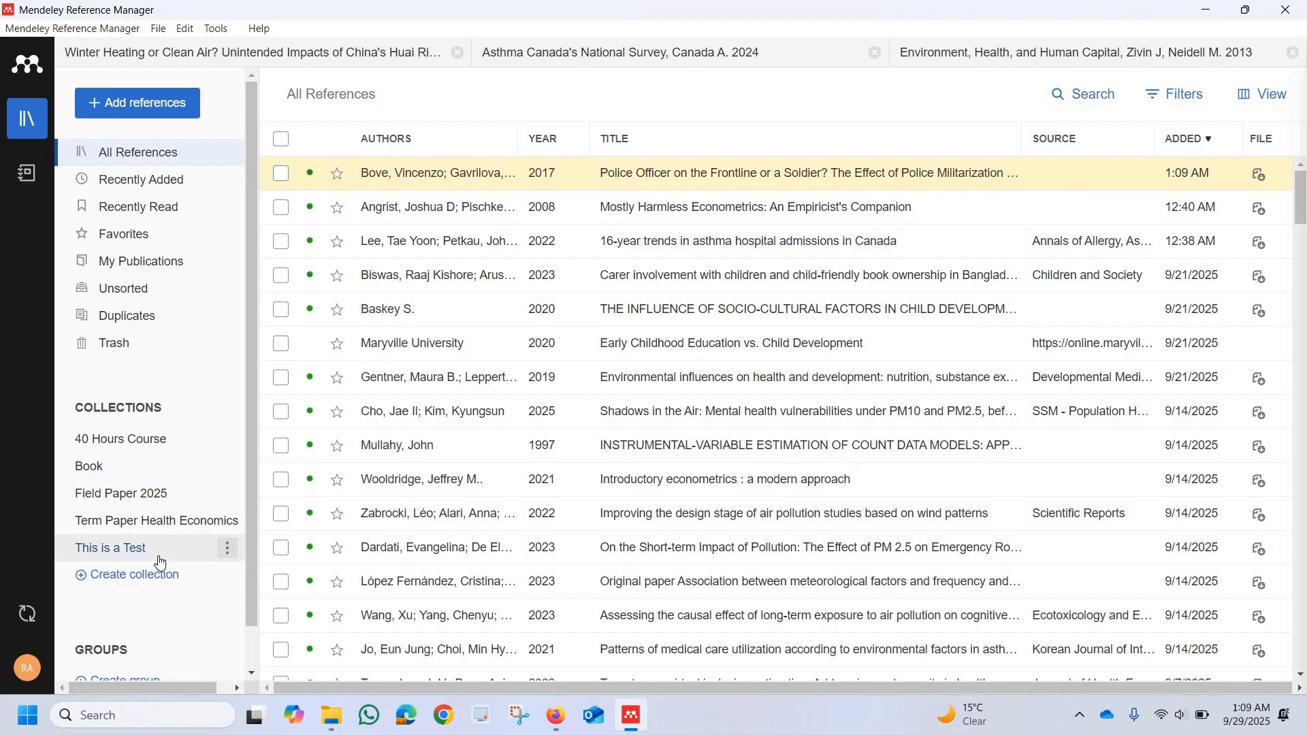
# Delete the existing collection "This is a Test"
pyautogui.click(226, 553)
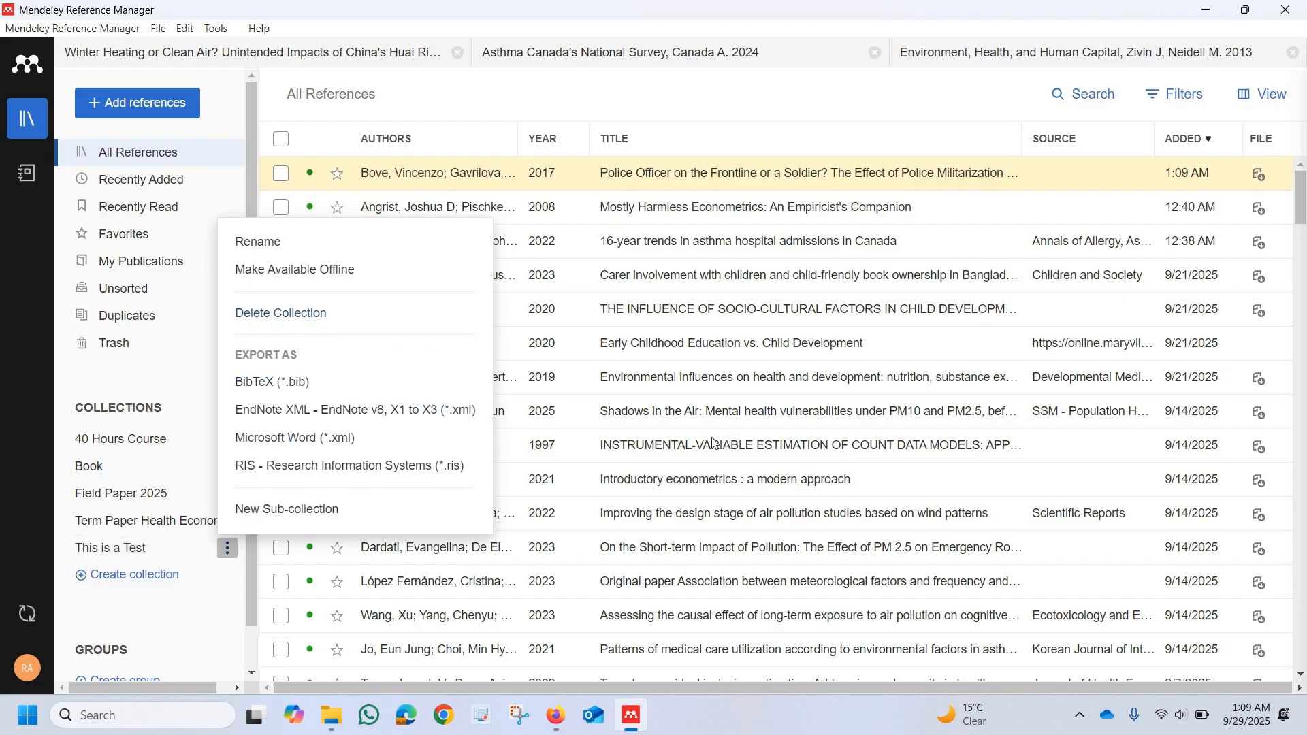
pyautogui.click(274, 315)
pyautogui.click(749, 454)
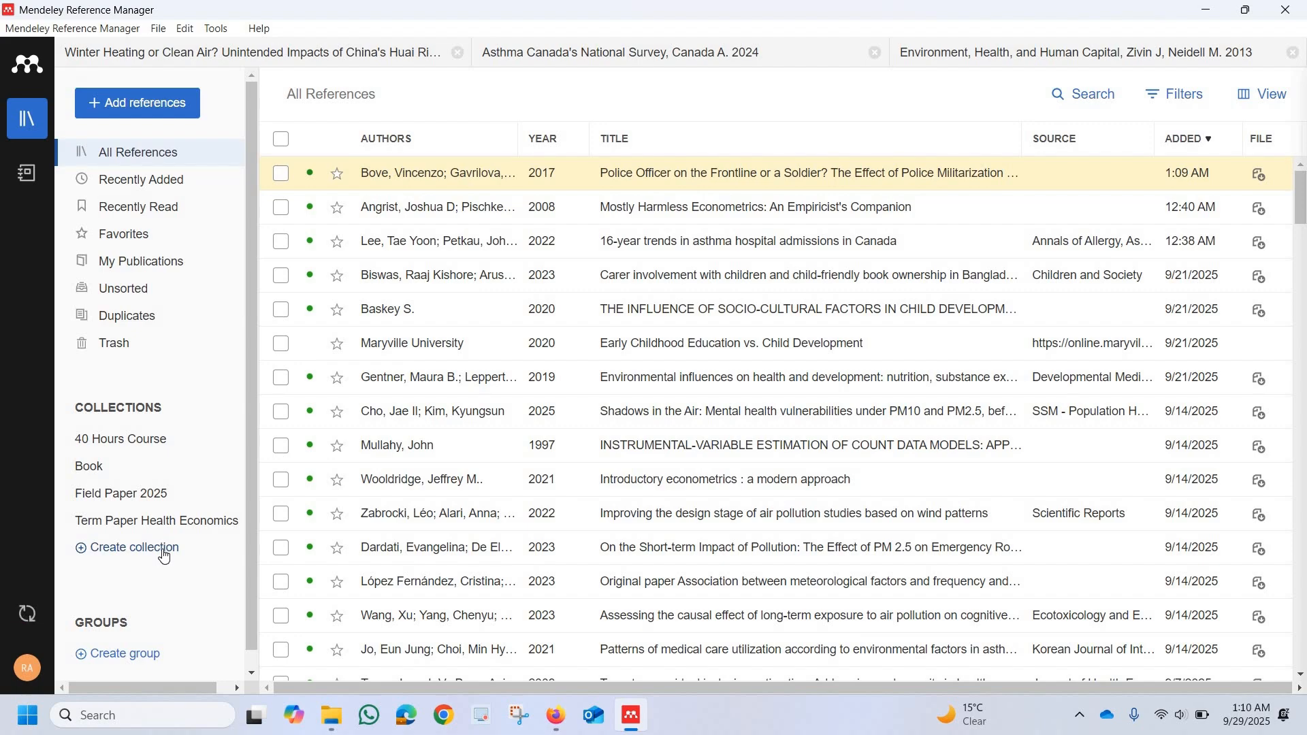
# Create a new collection named "This is a Test"
pyautogui.click(125, 555)
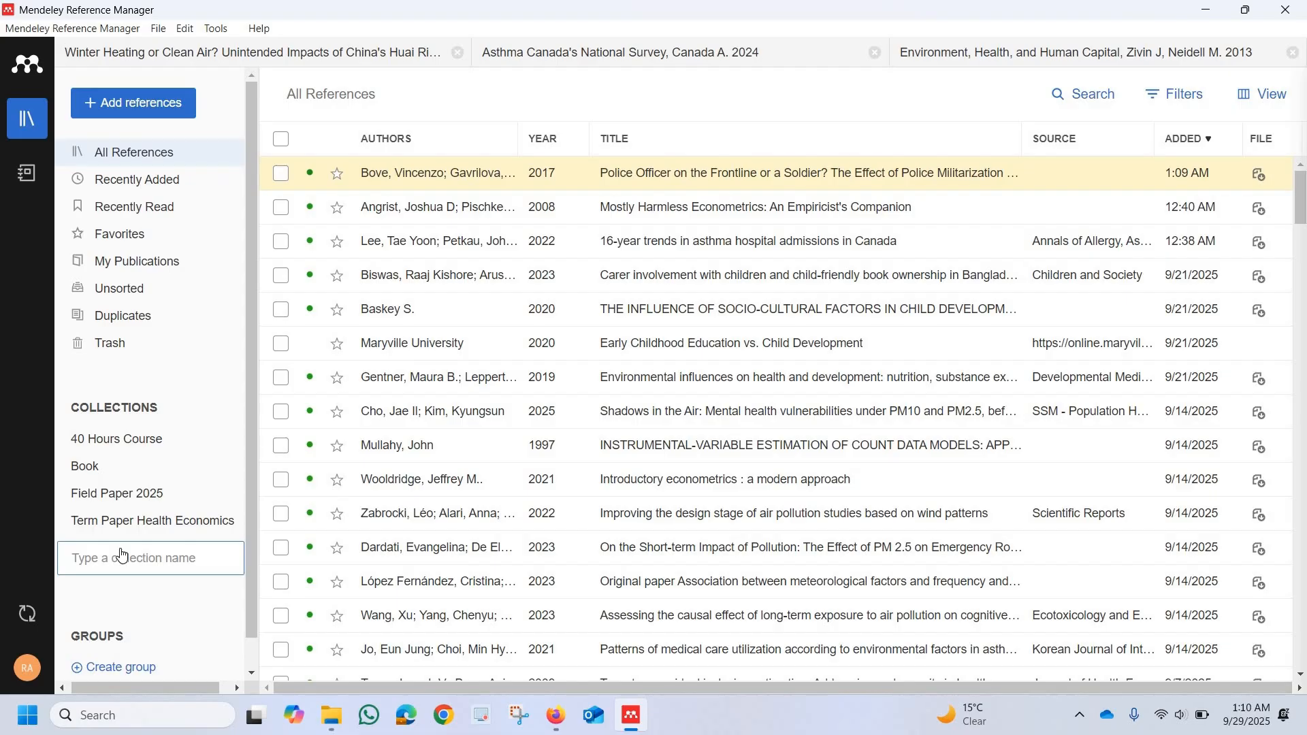
pyautogui.write('This')
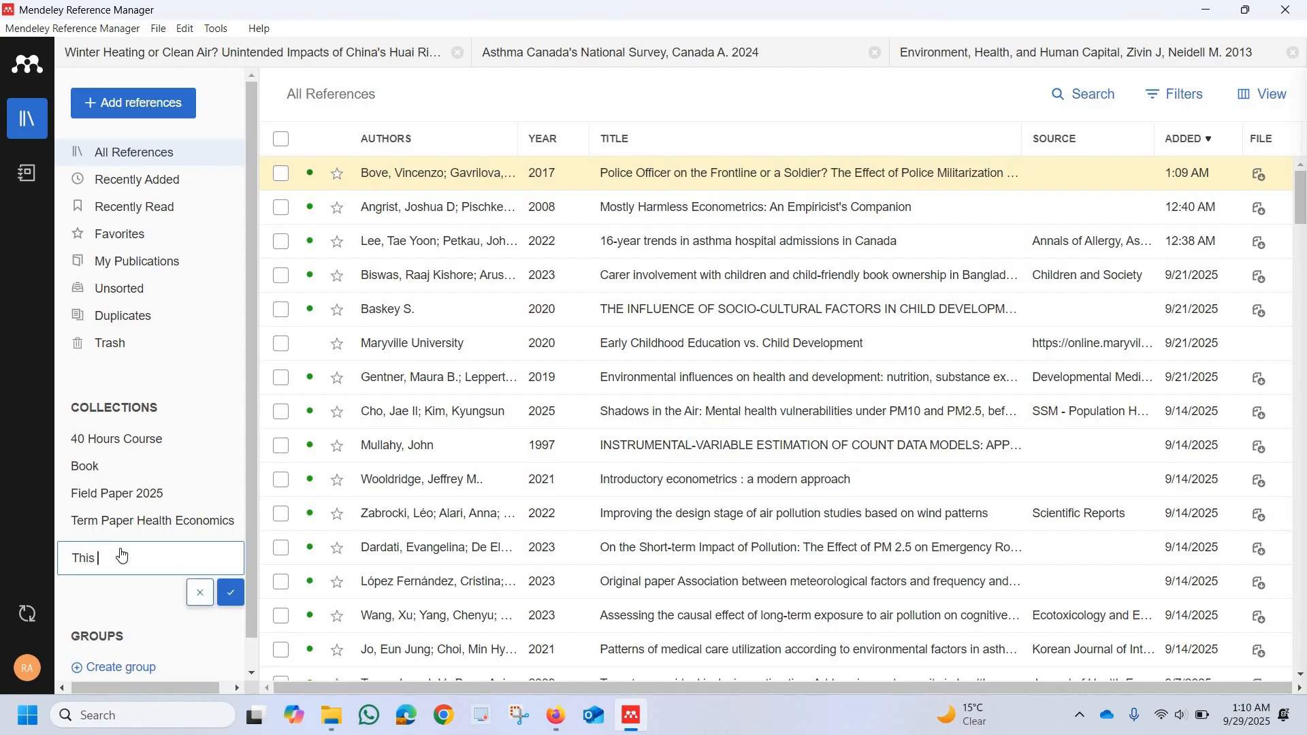
pyautogui.write(' is a Test')
pyautogui.click(232, 595)
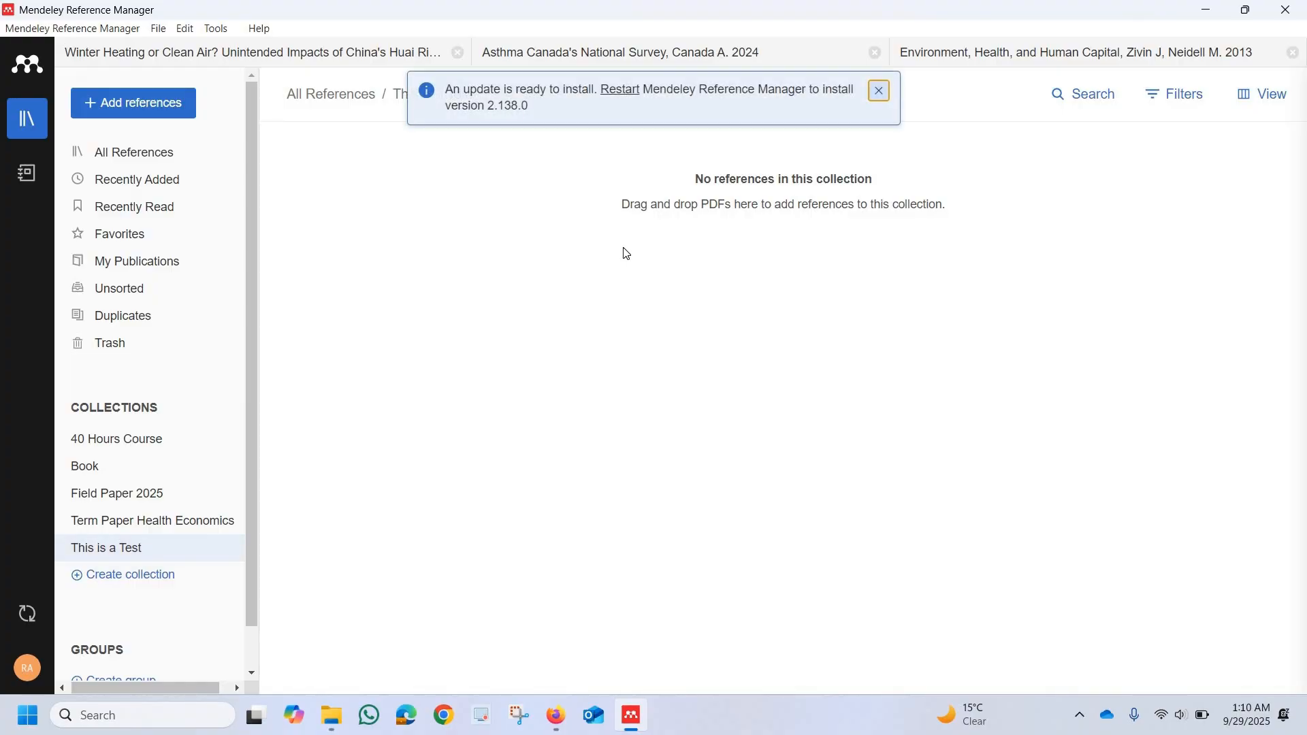
# Arrange the Mendeley window beside a narrowed File Explorer window showing the Econometrics Book folder, with the empty collection in view
pyautogui.click(185, 110)
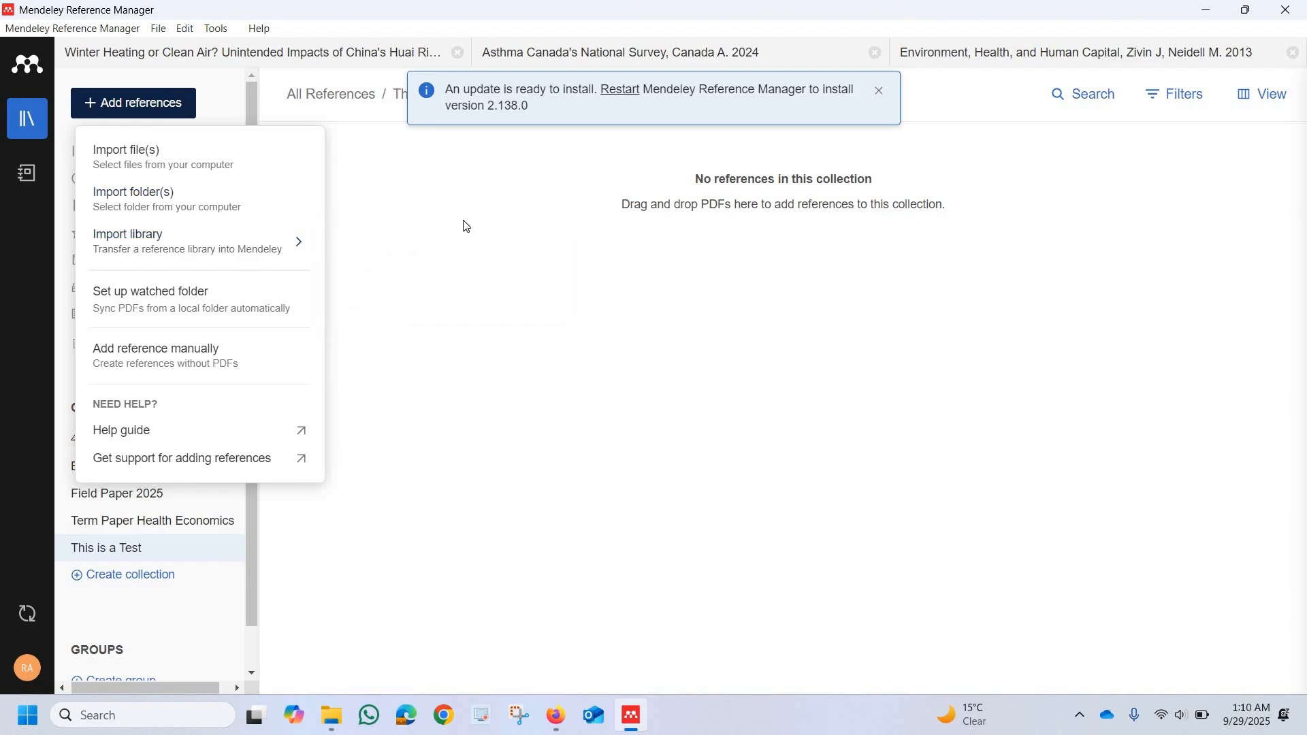
pyautogui.click(1110, 31)
pyautogui.click(1247, 10)
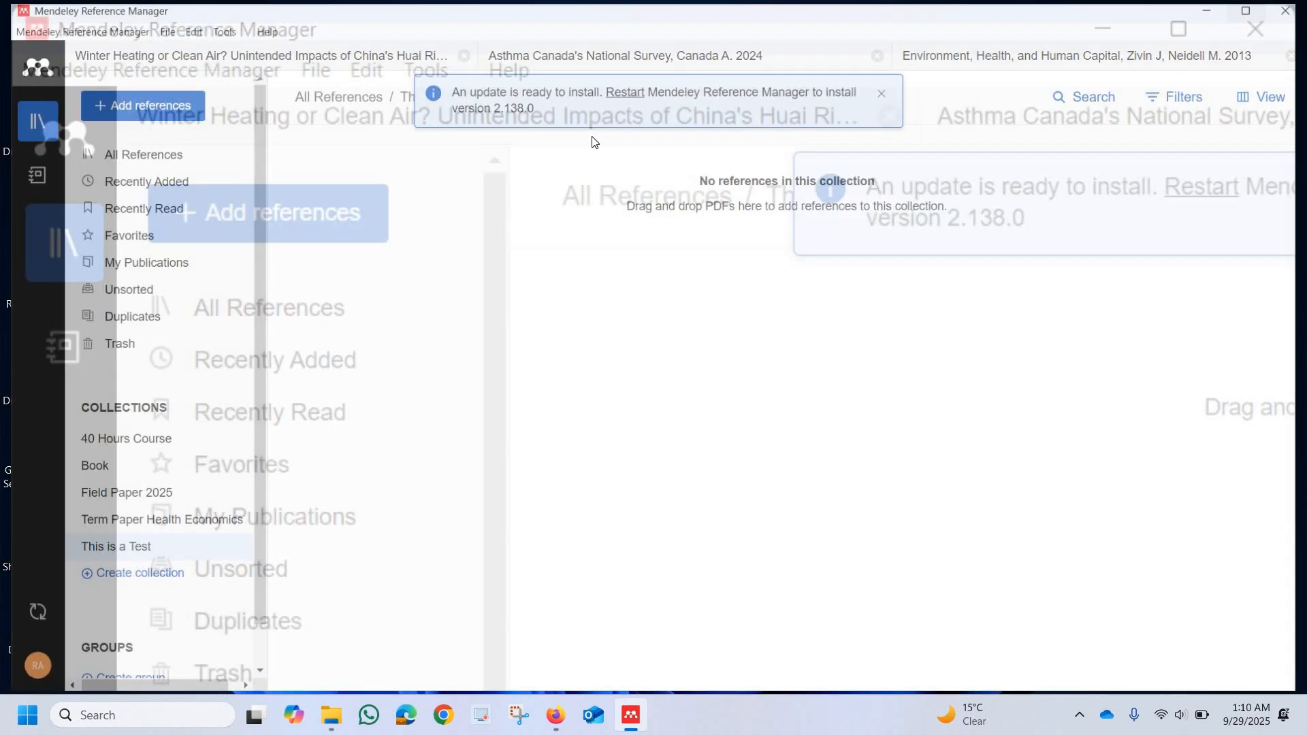
pyautogui.moveTo(554, 131); pyautogui.dragTo(836, 97)
pyautogui.click(338, 718)
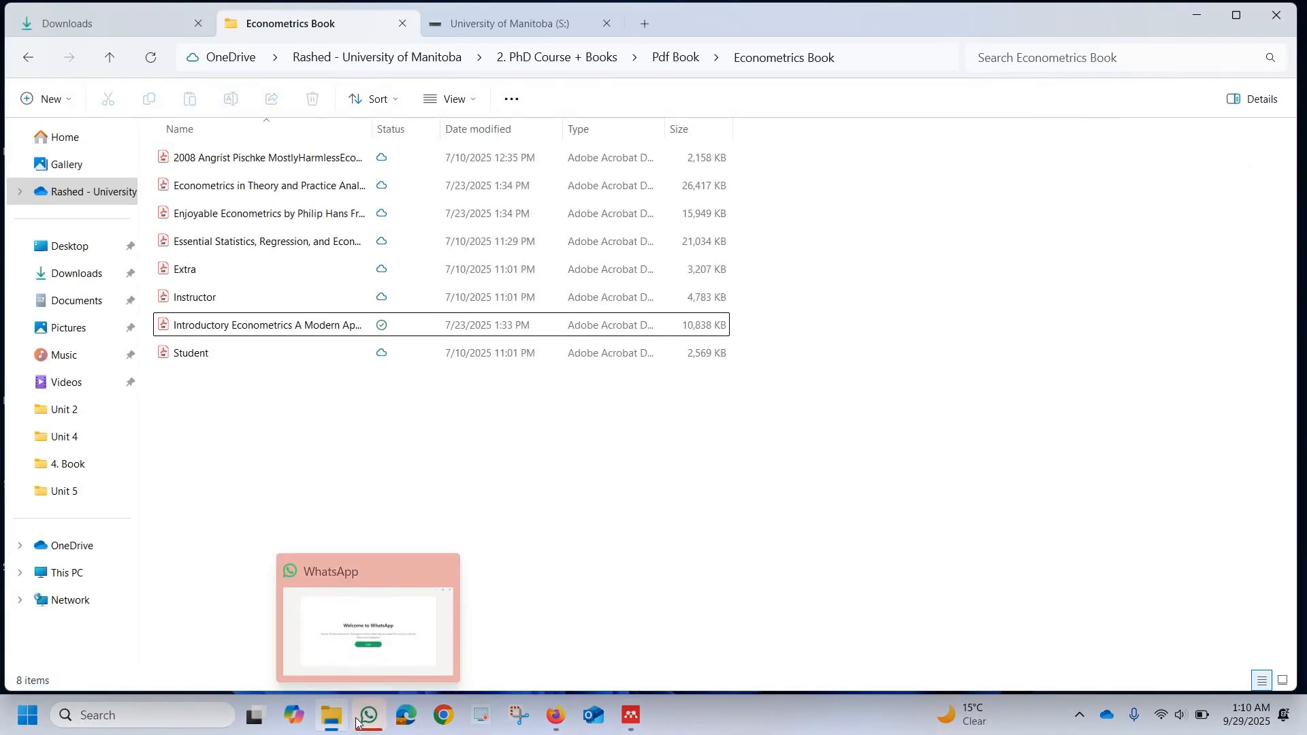
pyautogui.rightClick(357, 723)
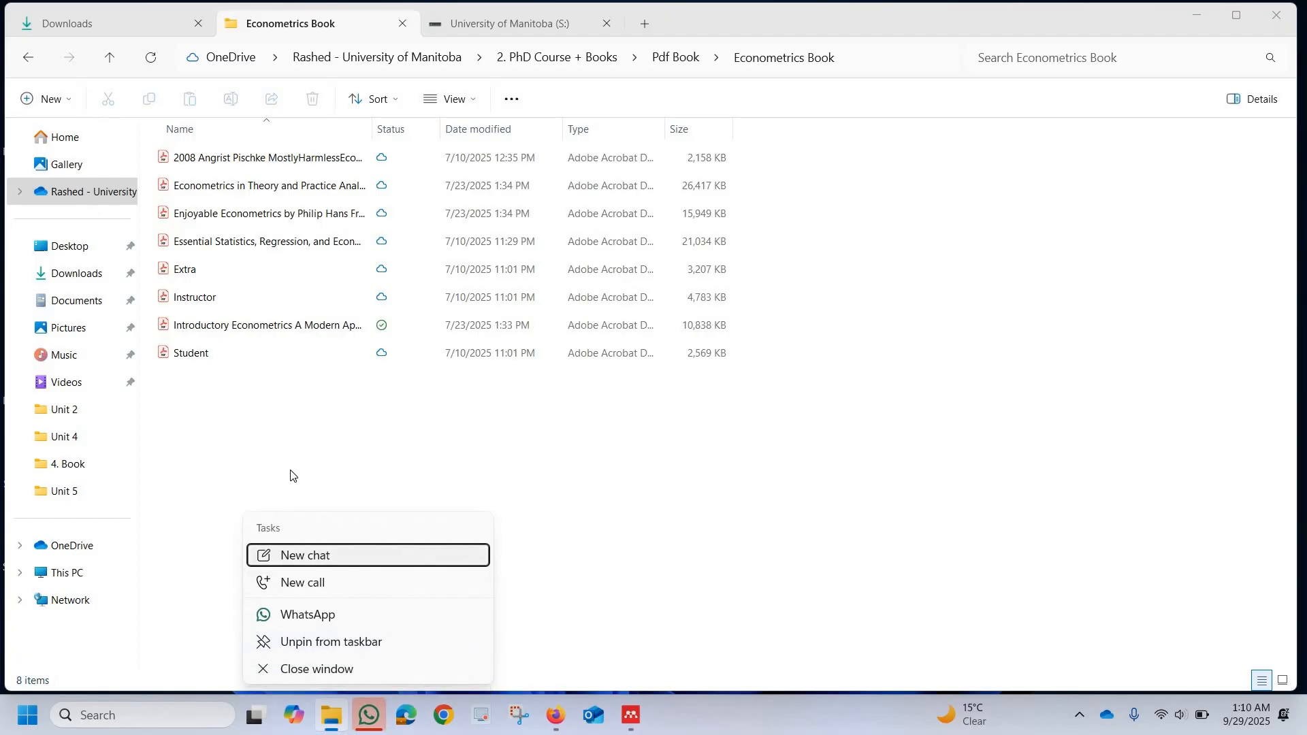
pyautogui.press('Escape')
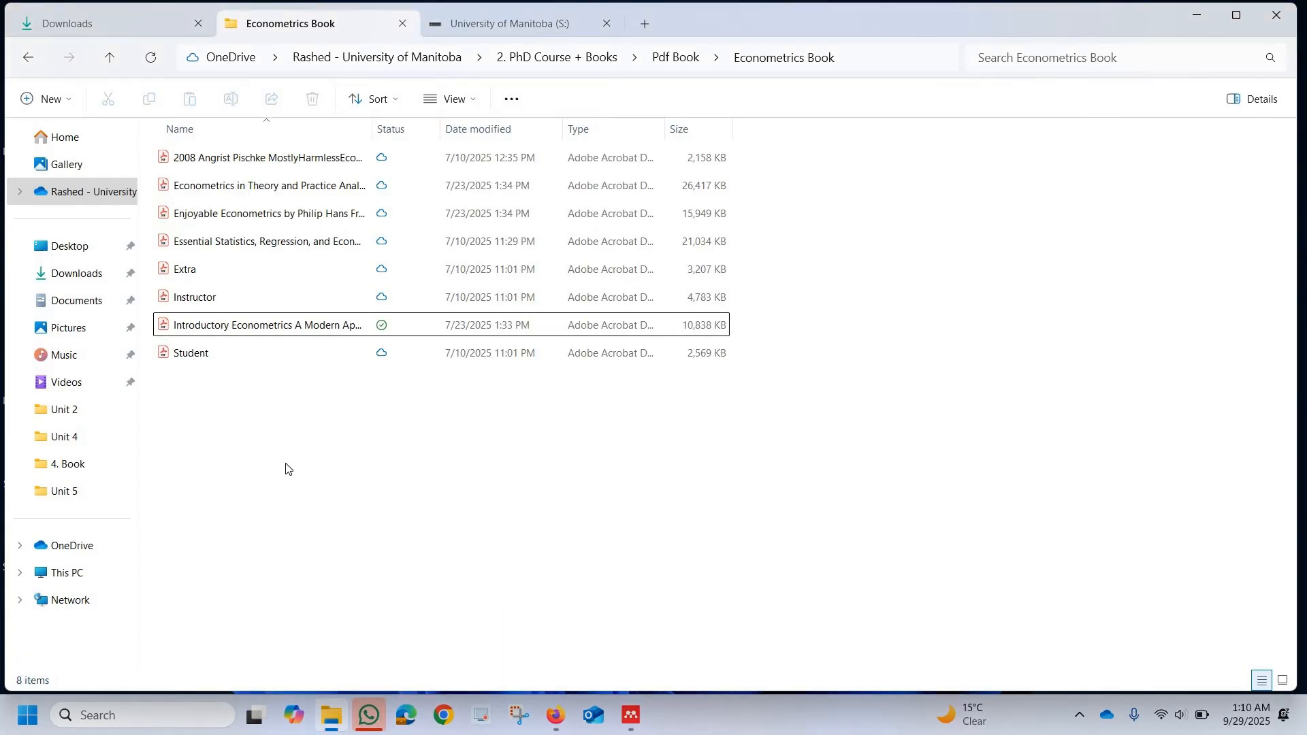
pyautogui.click(1235, 14)
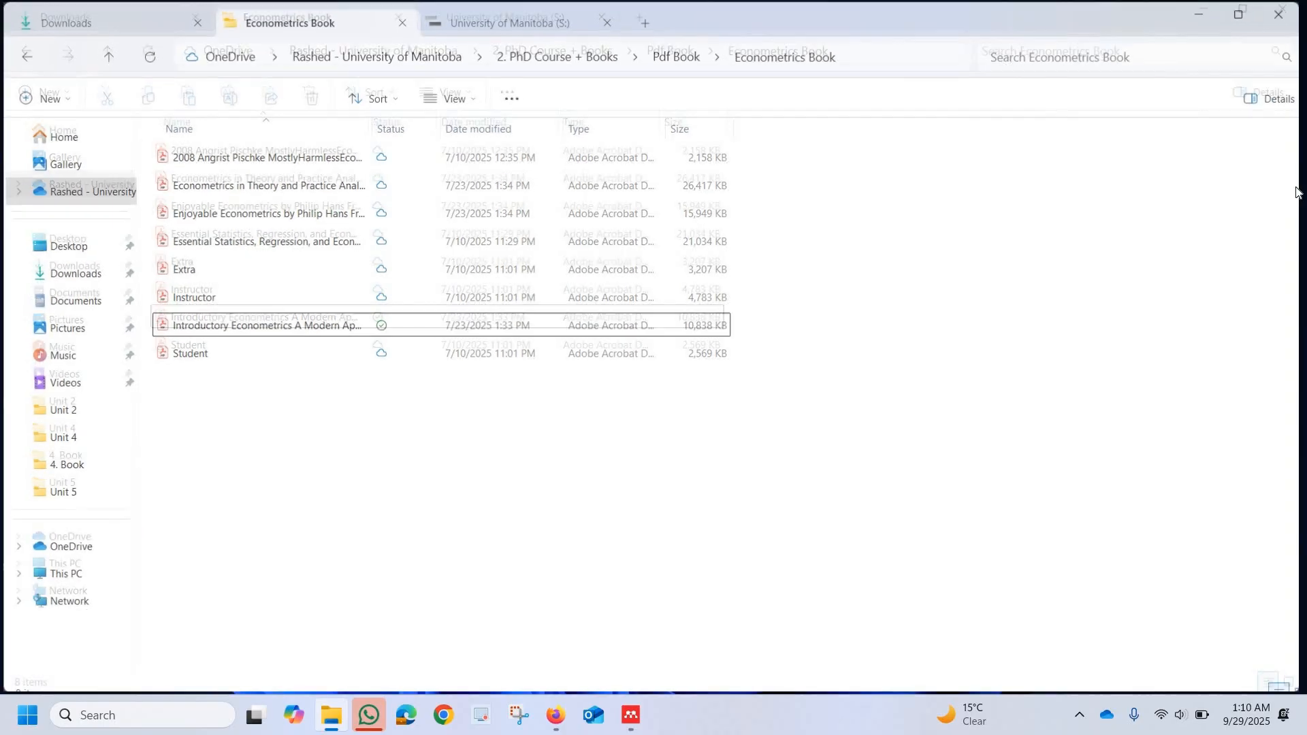
pyautogui.moveTo(1299, 190); pyautogui.dragTo(820, 246)
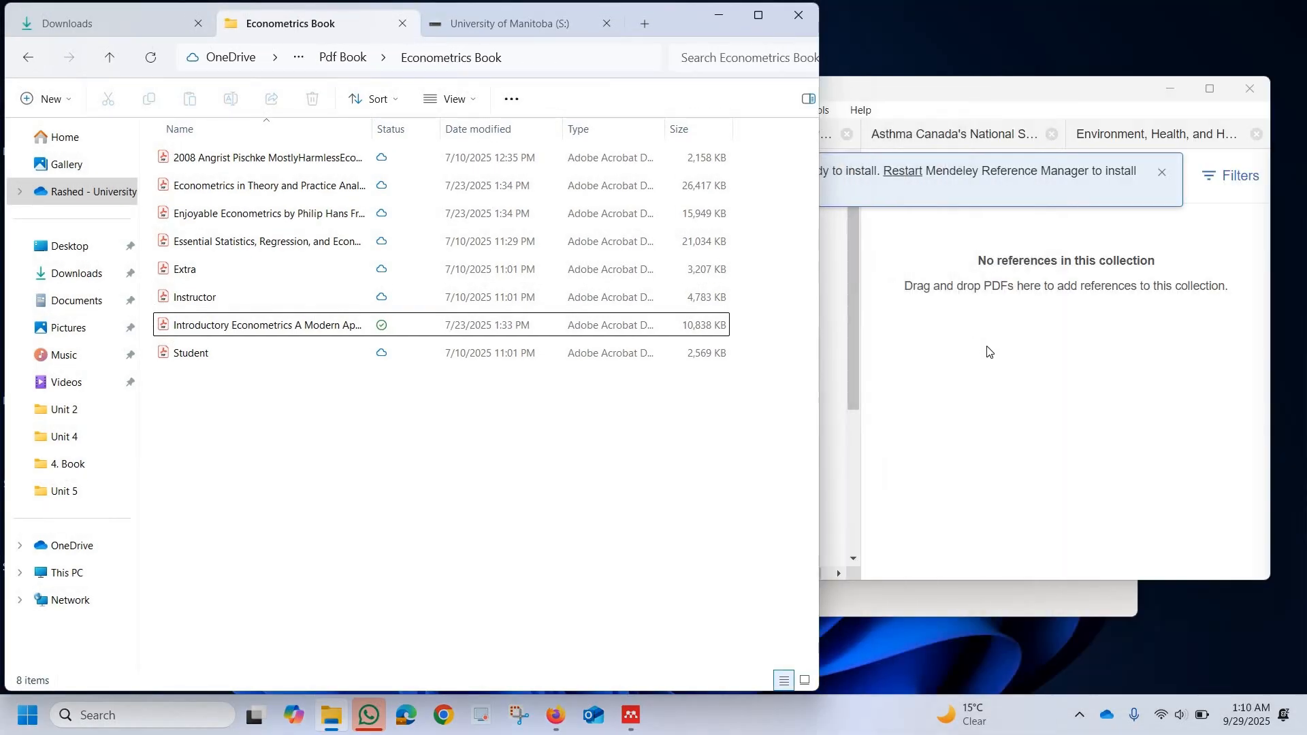
pyautogui.click(907, 353)
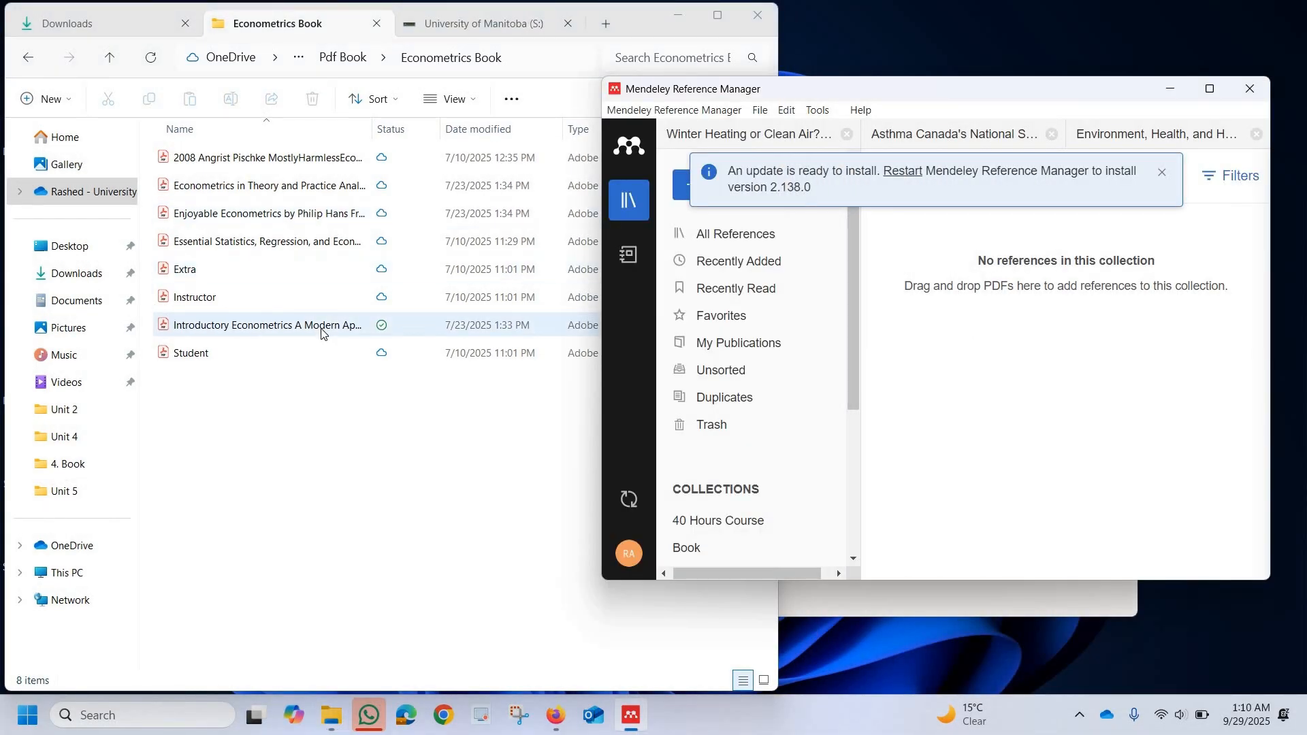
# Add the Introductory Econometrics PDF from File Explorer to the "This is a Test" collection and open the new reference's details in the maximized Mendeley window
pyautogui.moveTo(322, 333); pyautogui.dragTo(981, 380)
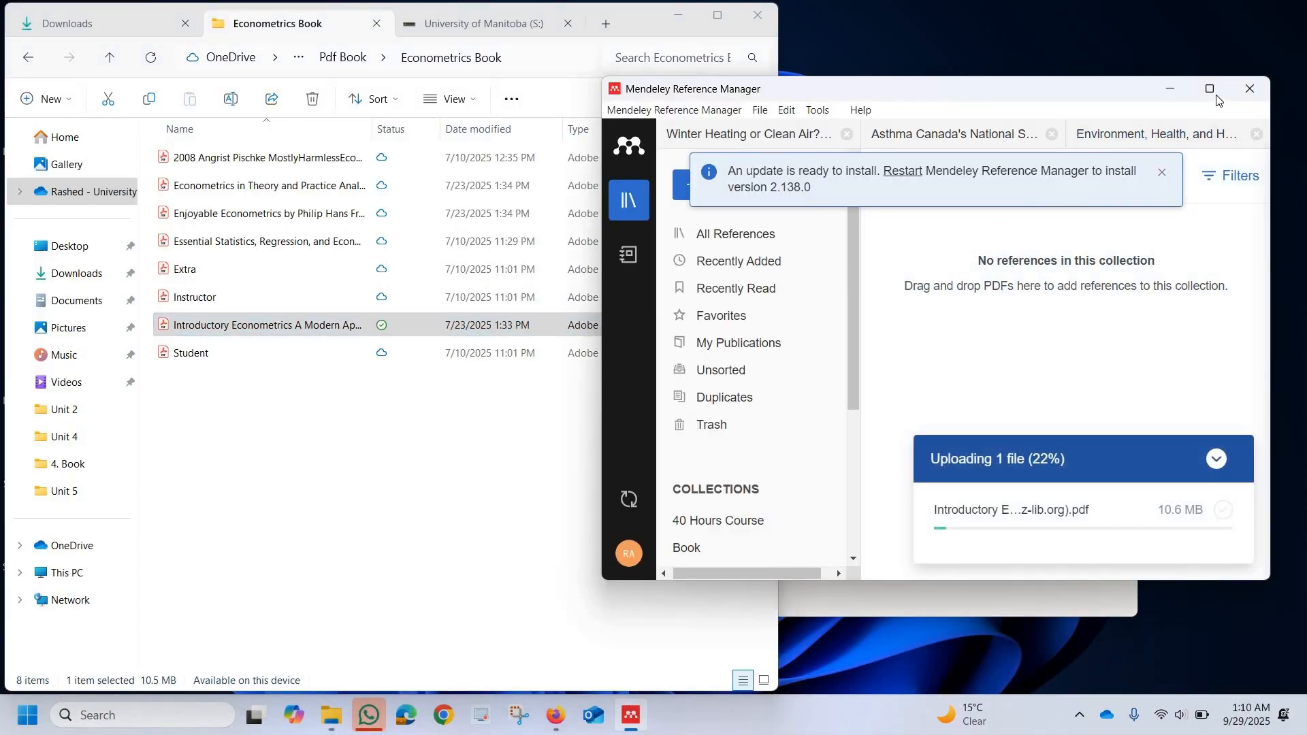
pyautogui.click(1217, 96)
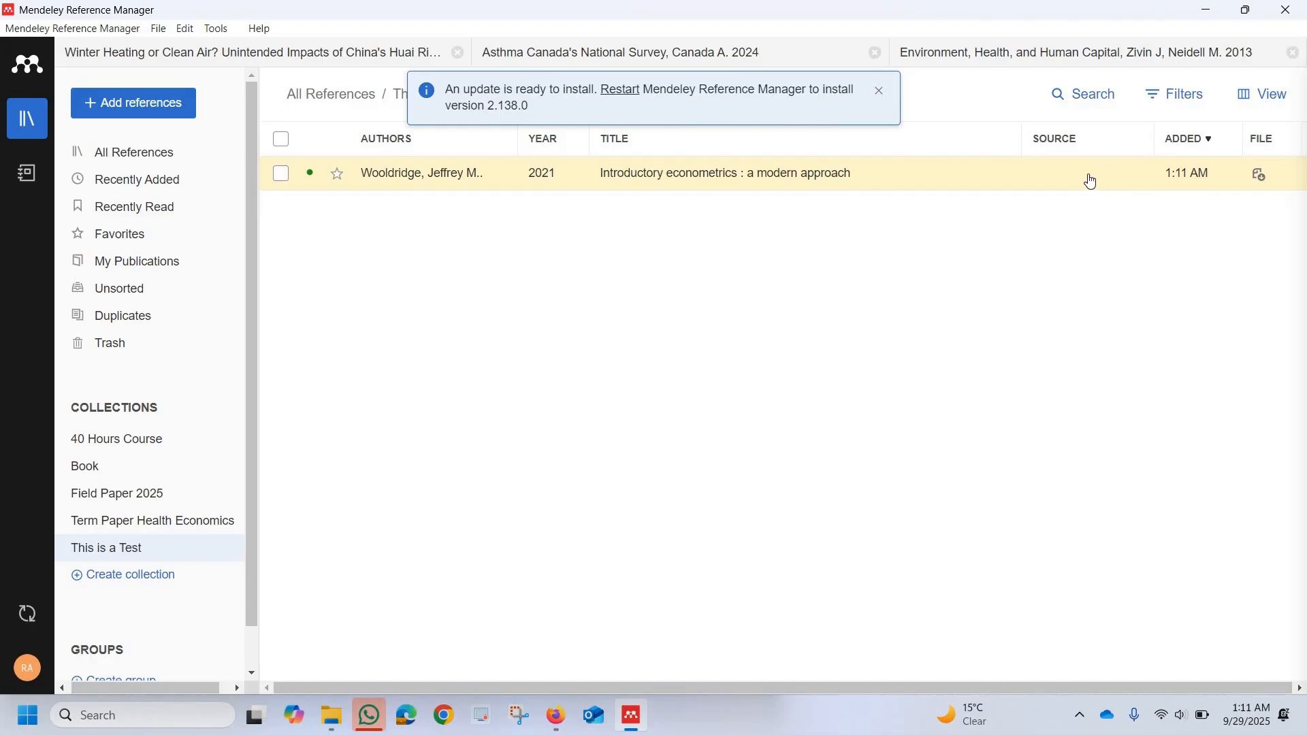
pyautogui.click(1091, 182)
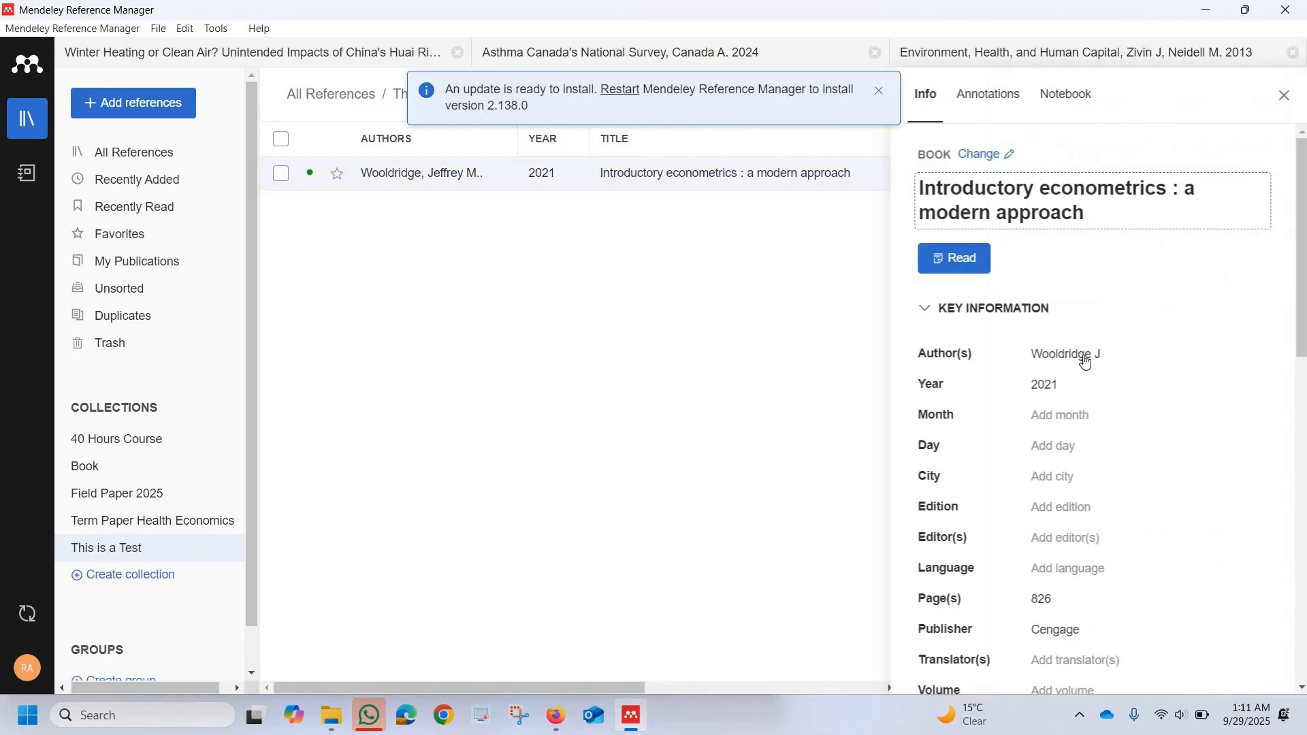
# Review the econometrics reference's details through its collections and identifiers, and close the details view
pyautogui.scroll(-6, 1088, 366)
pyautogui.scroll(-6, 1087, 367)
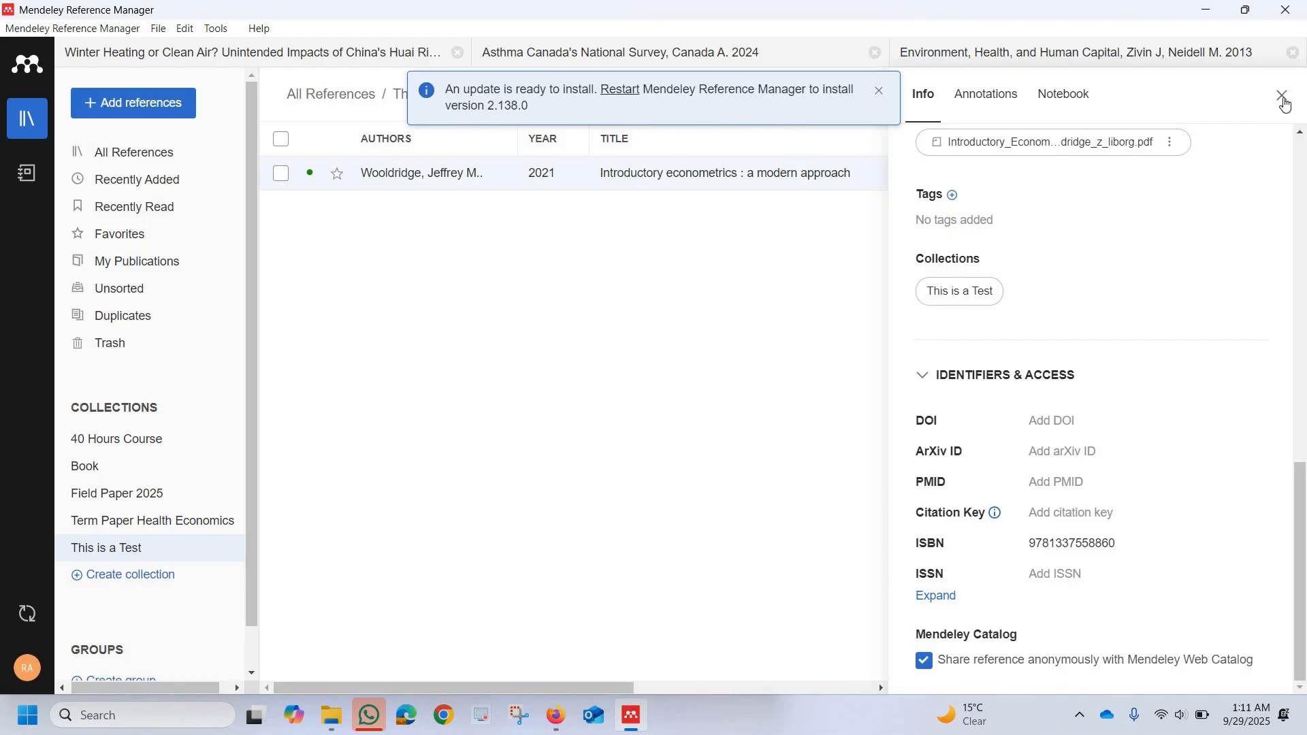
pyautogui.click(1286, 100)
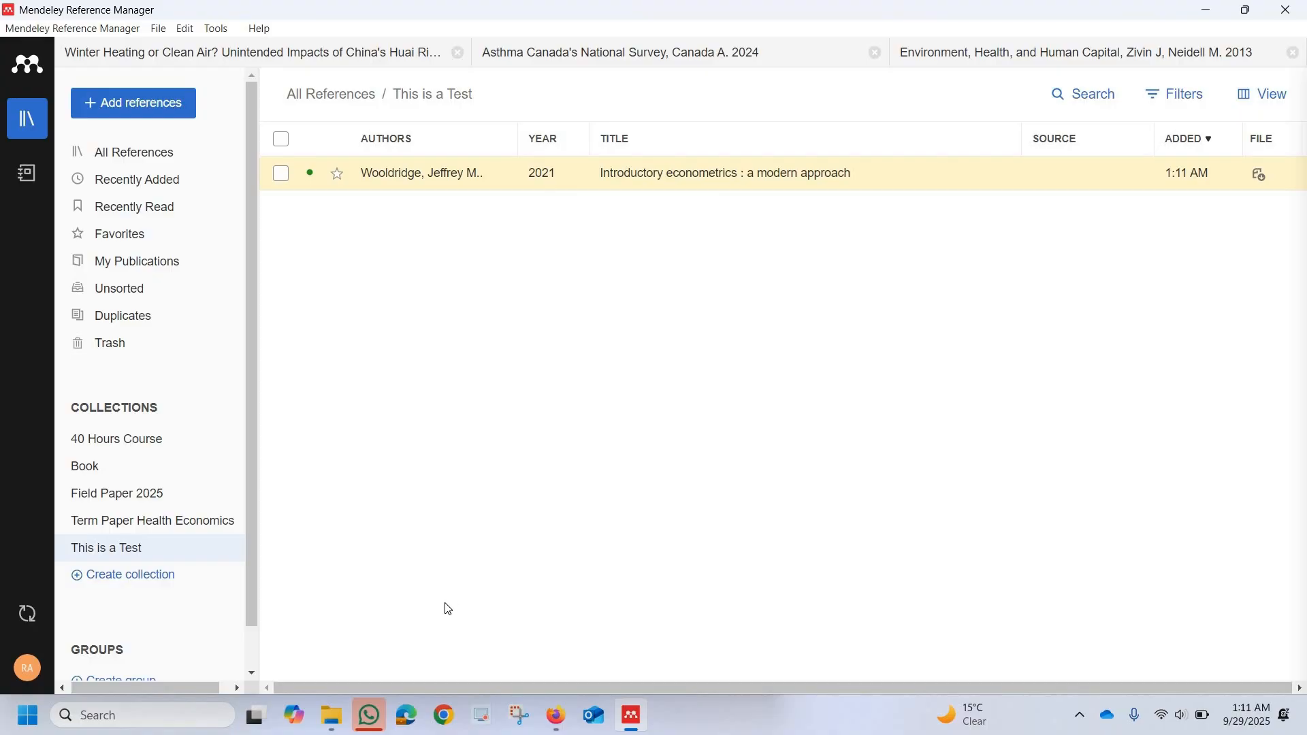
# Create a Word document named "This is a Test" in the University of Manitoba (S:) drive with File Explorer and open it
pyautogui.click(331, 715)
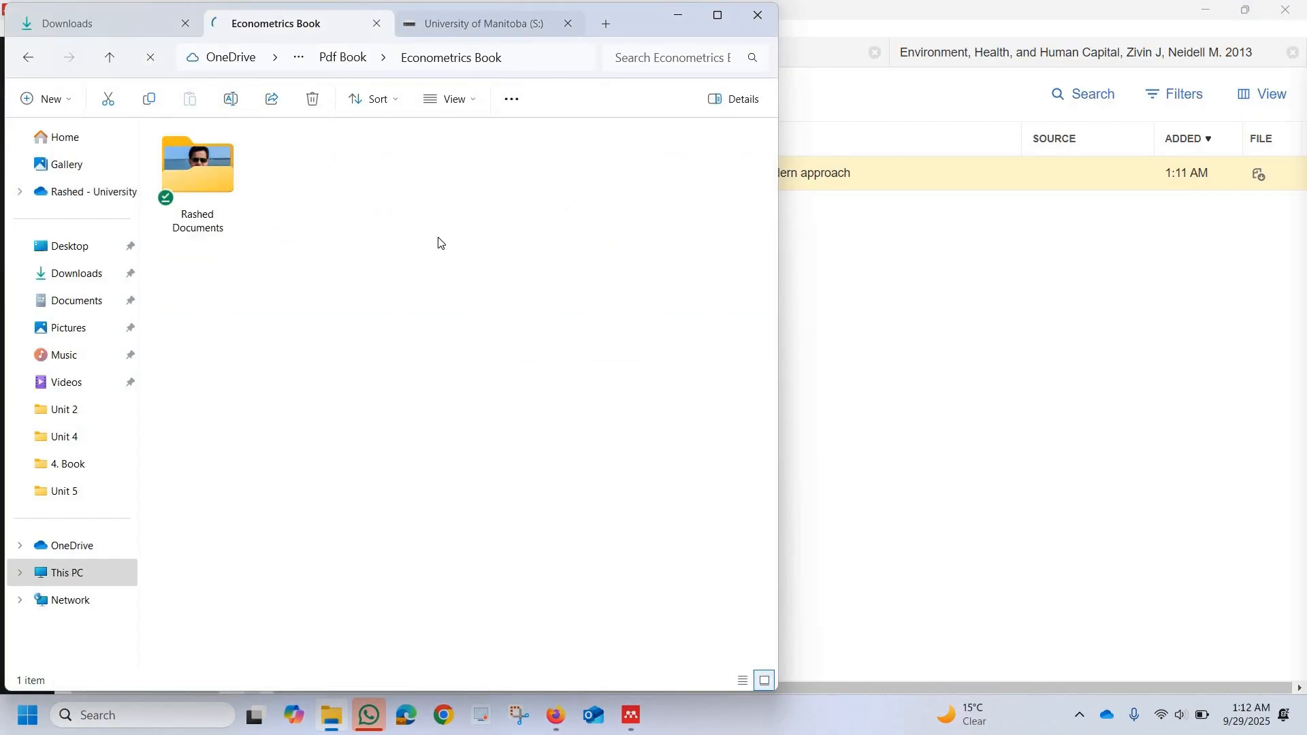
pyautogui.rightClick(441, 243)
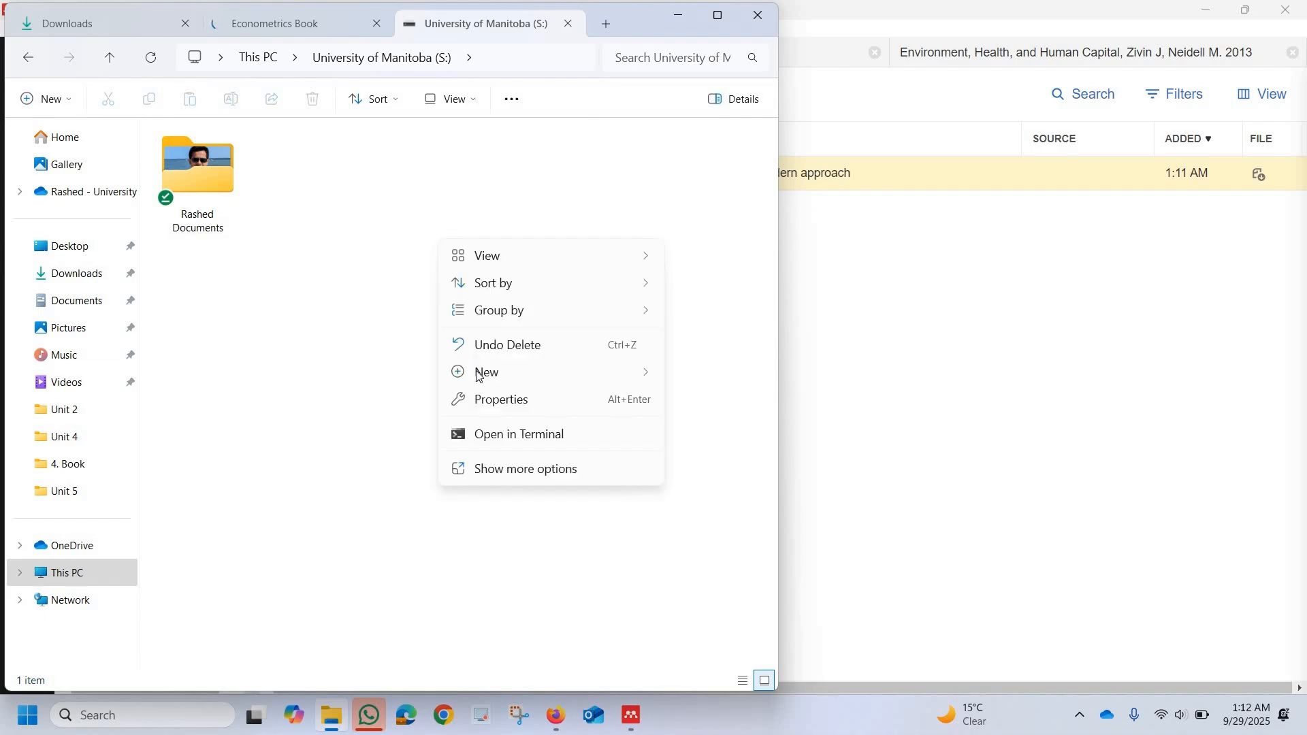
pyautogui.moveTo(485, 374)
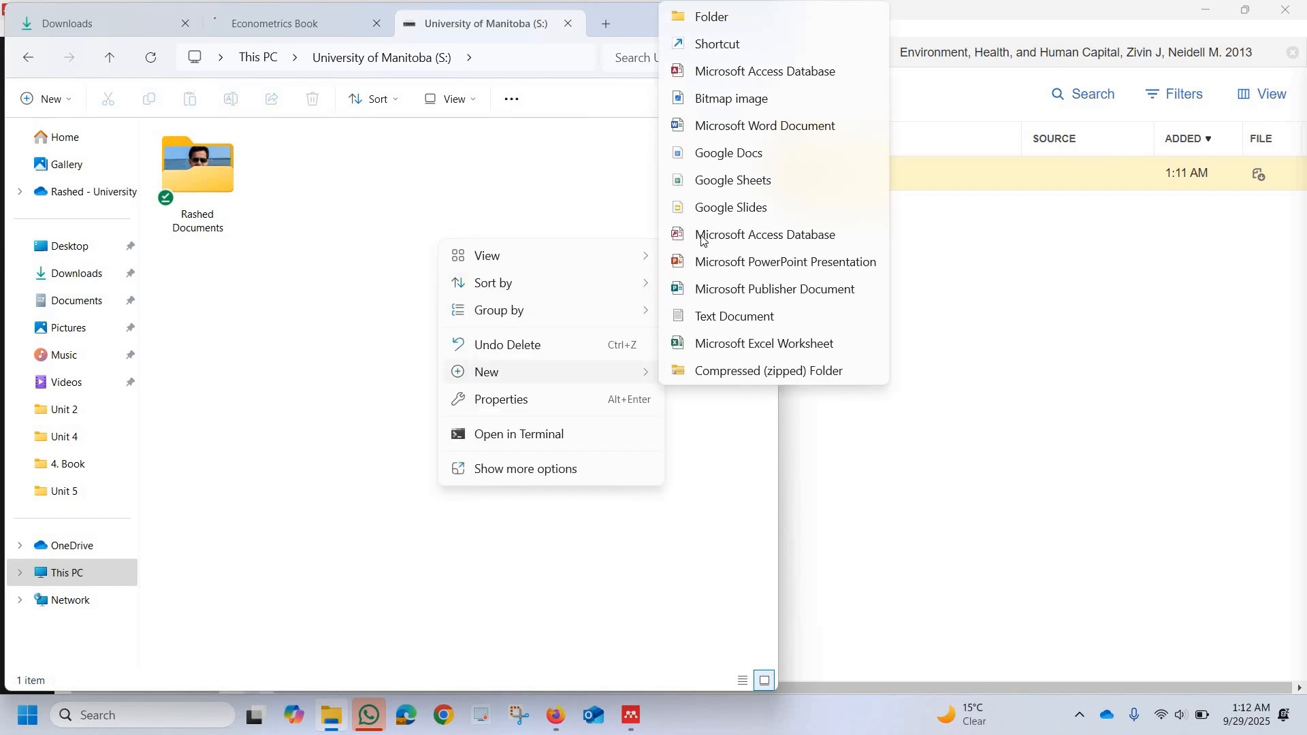
pyautogui.click(726, 124)
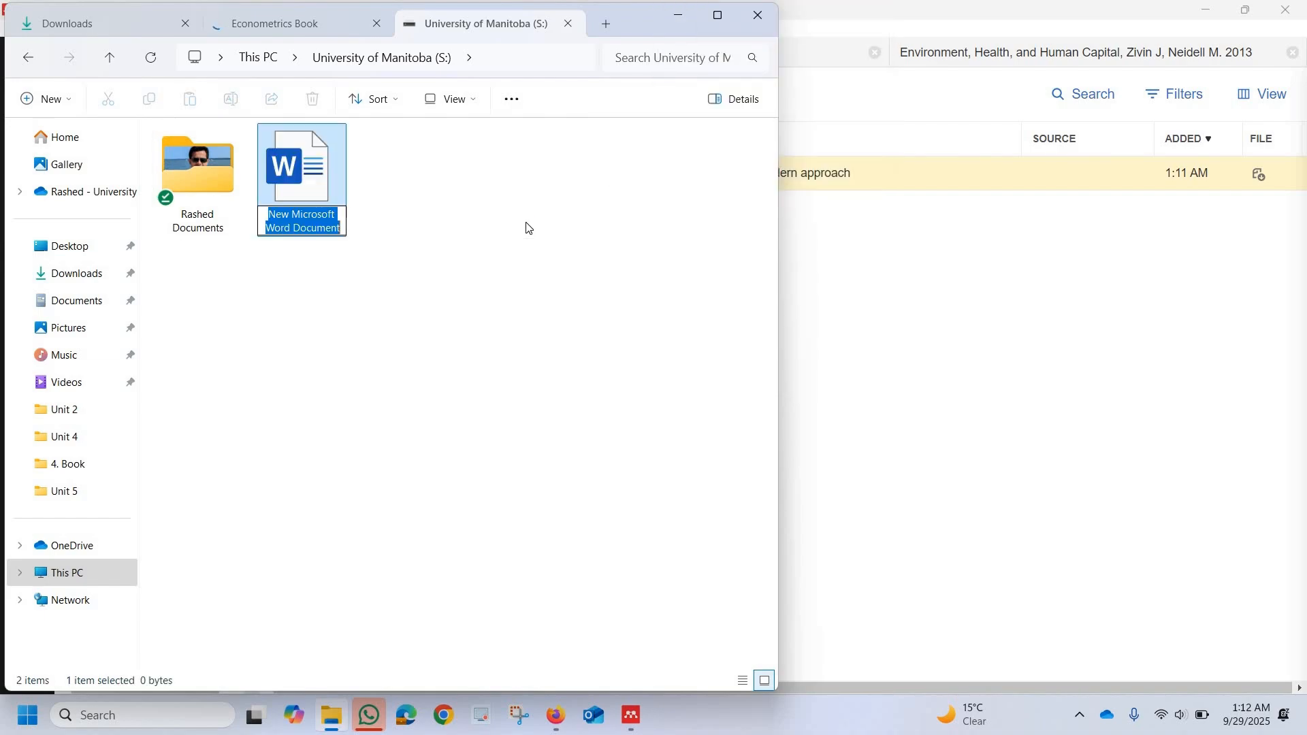
pyautogui.write('Thi')
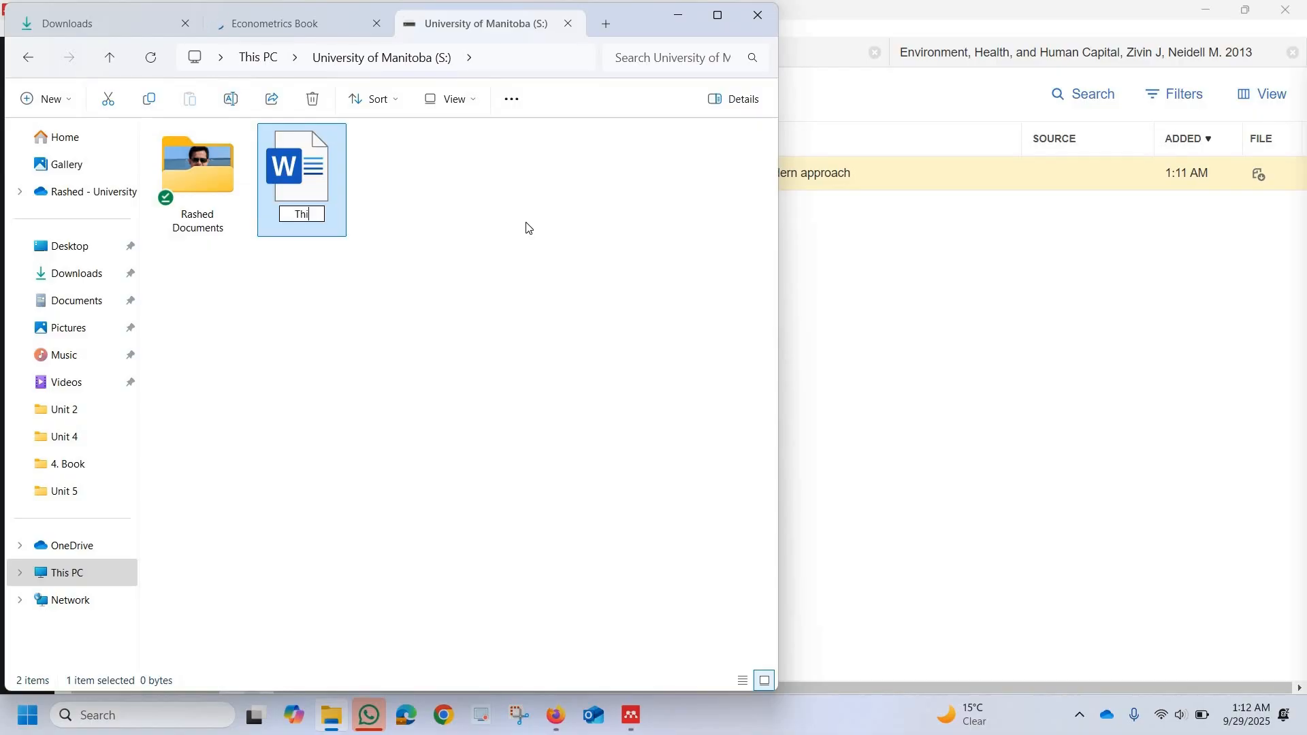
pyautogui.write('s is a TEst')
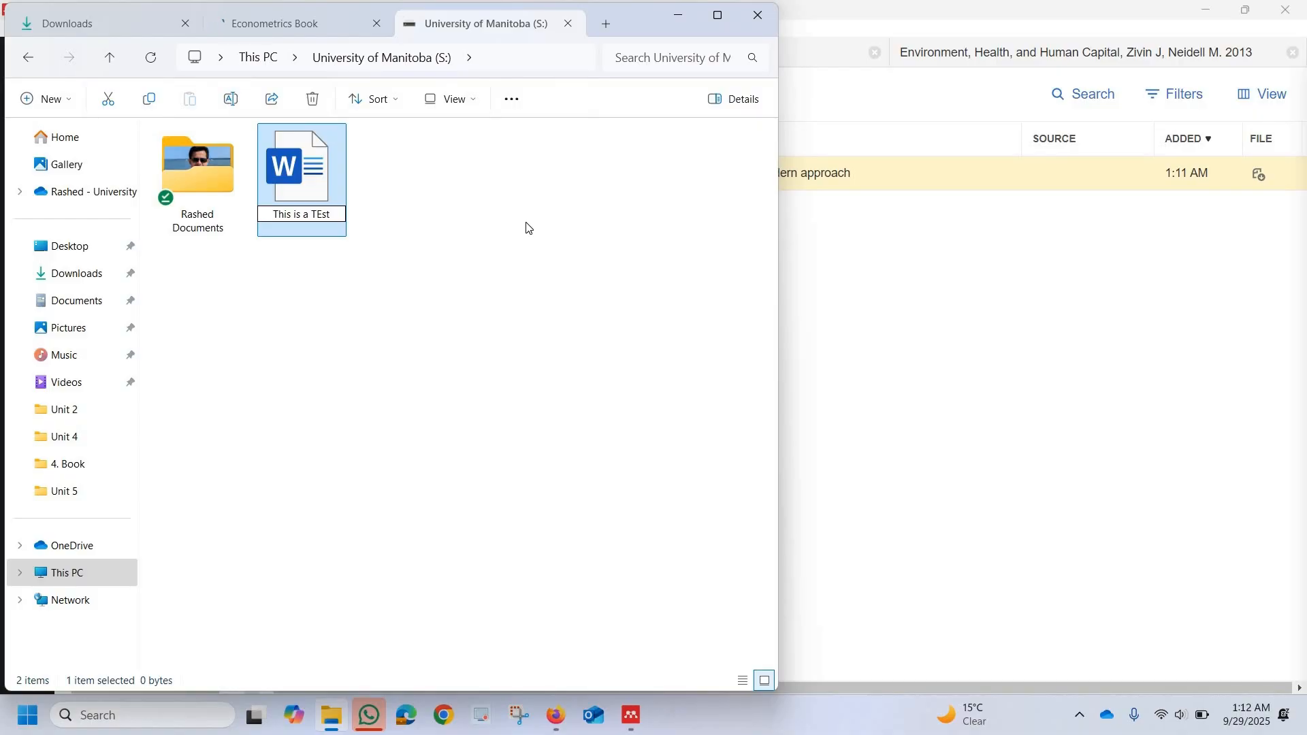
pyautogui.press('BackSpace')
pyautogui.press('BackSpace')
pyautogui.press('BackSpace')
pyautogui.write('est')
pyautogui.click(337, 203)
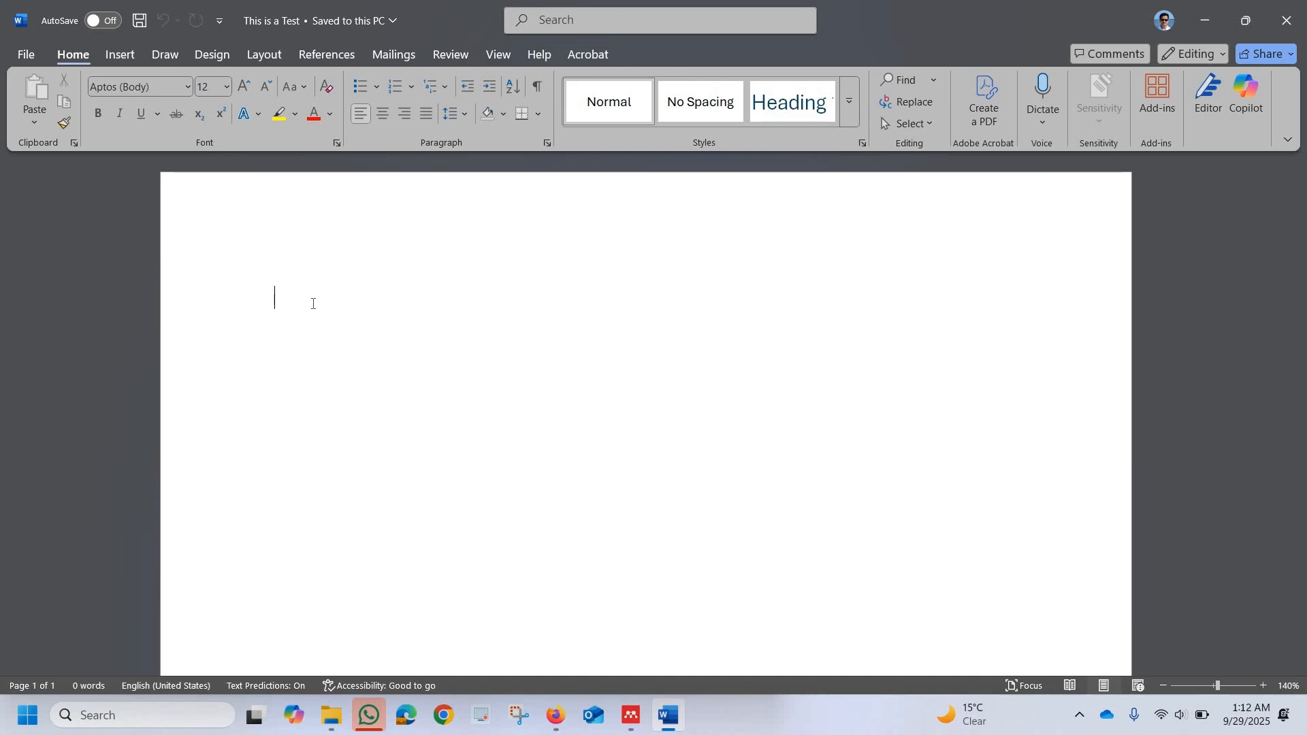
# Enlarge the font size to 19 and write "This is a Test" in the blank document
pyautogui.hotkey('ctrl', 'shift', '.')
pyautogui.hotkey('ctrl', 'shift', '.')
pyautogui.hotkey('ctrl', 'shift', '.')
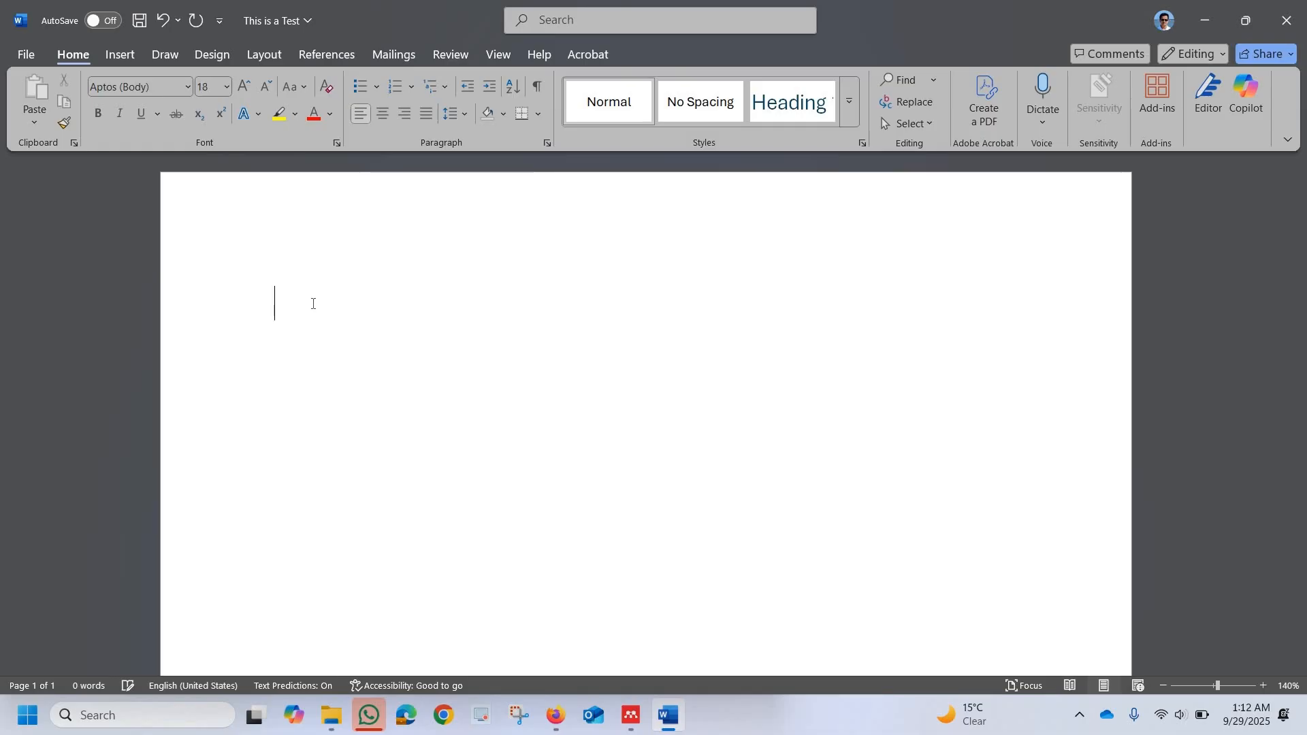
pyautogui.hotkey('ctrl', '[')
pyautogui.hotkey('ctrl', '[')
pyautogui.write('This i')
pyautogui.press('BackSpace')
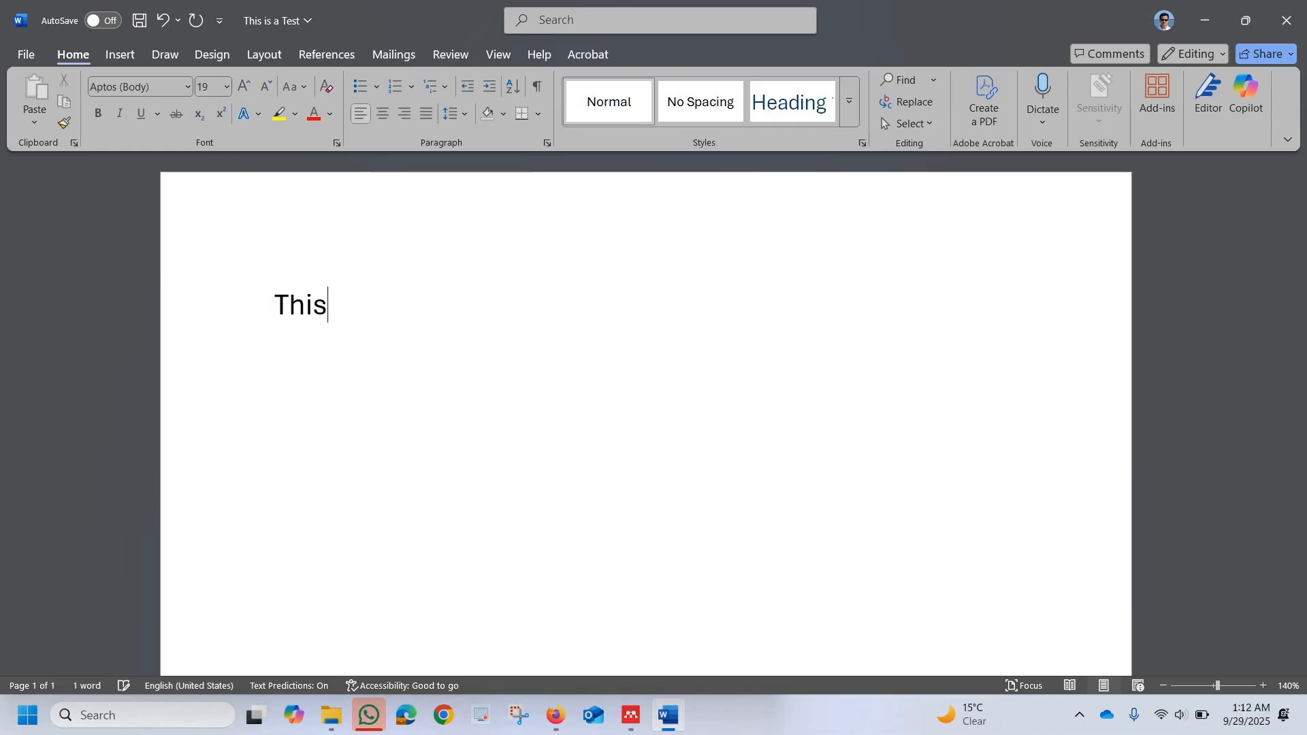
pyautogui.write('is a Test')
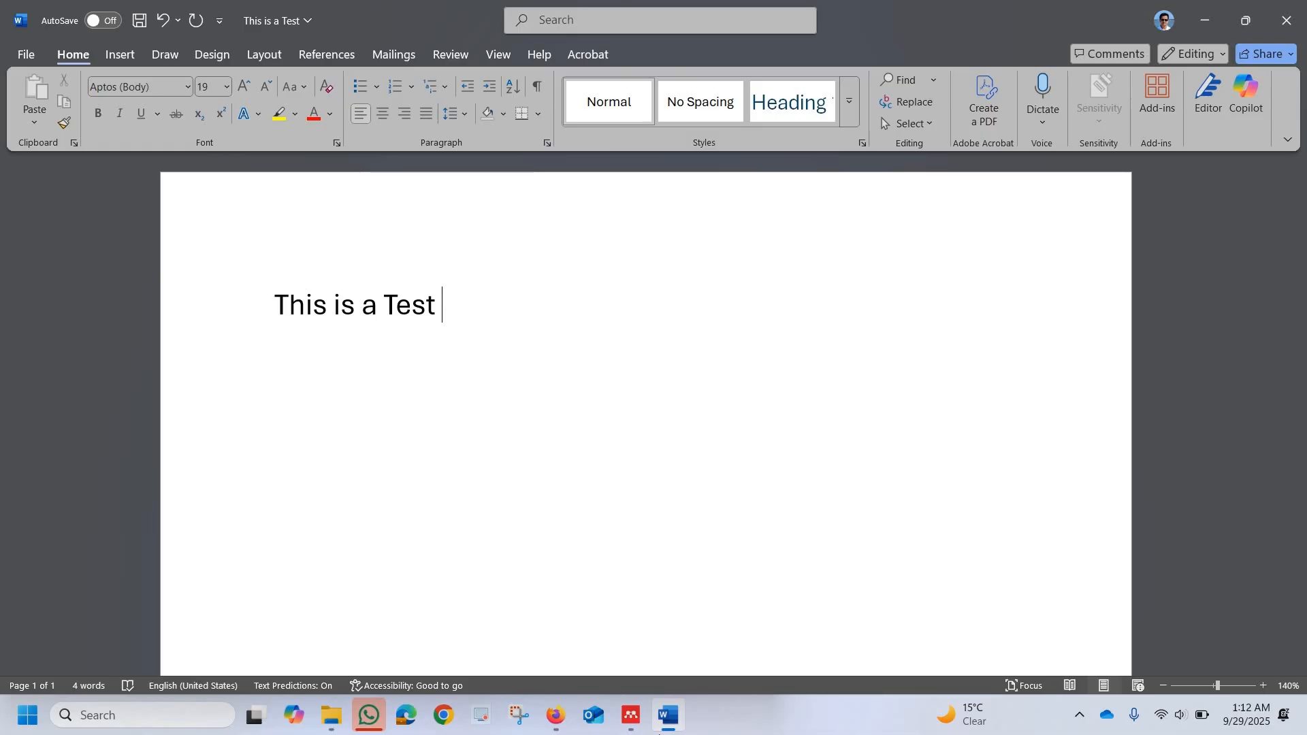
# Check the collection in Mendeley Reference Manager, return to the Word document and open the Mendeley Cite add-in
pyautogui.click(634, 724)
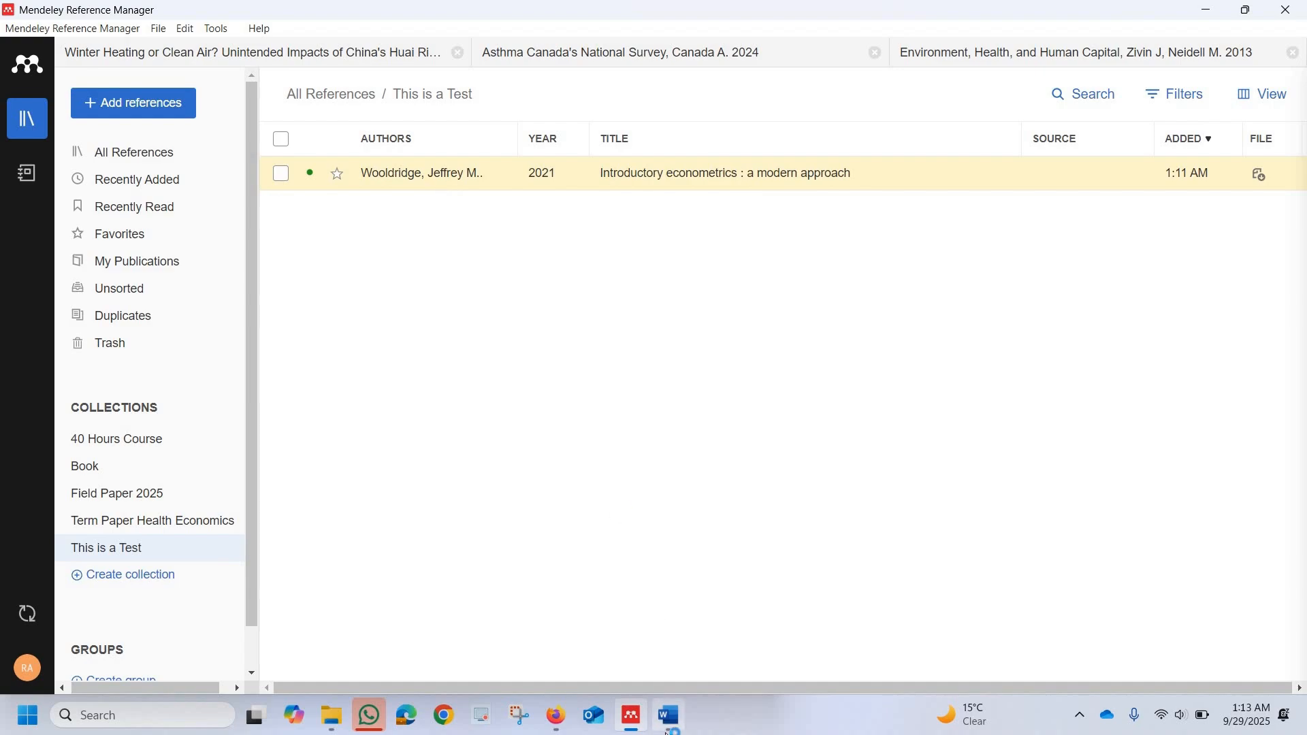
pyautogui.click(671, 731)
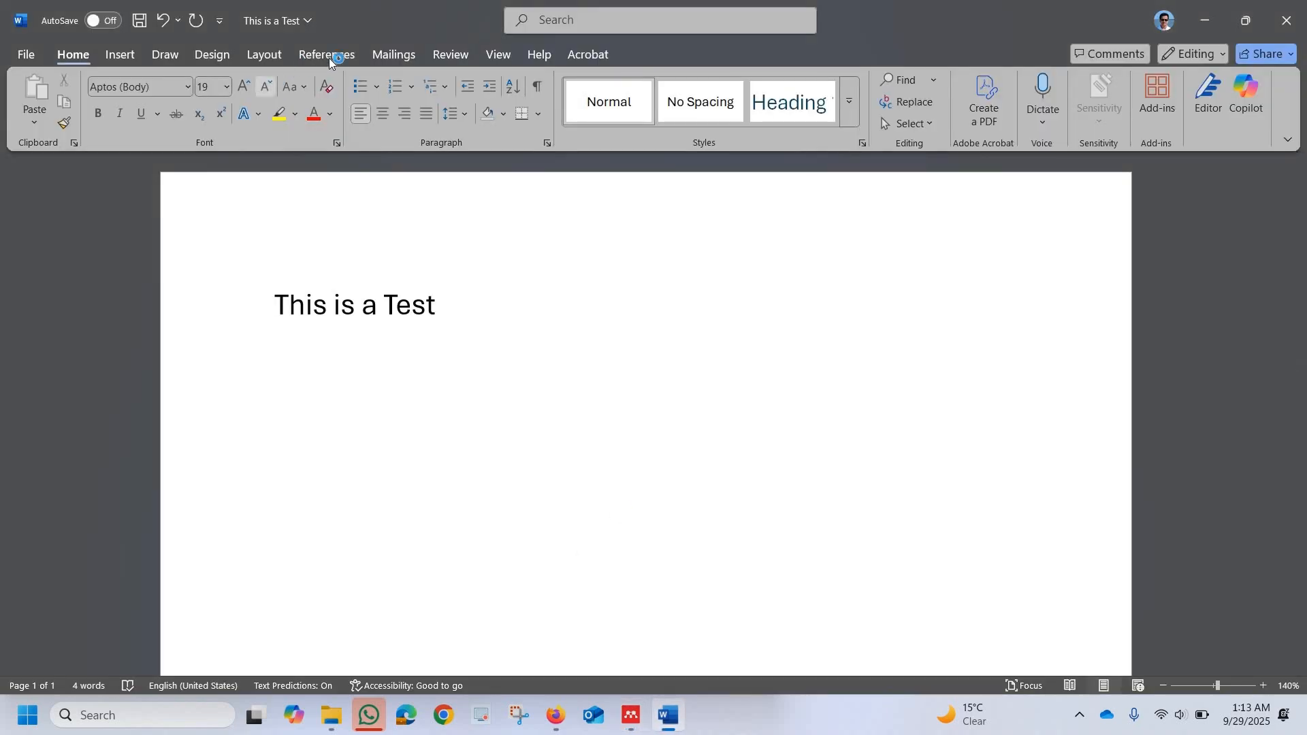
pyautogui.click(329, 59)
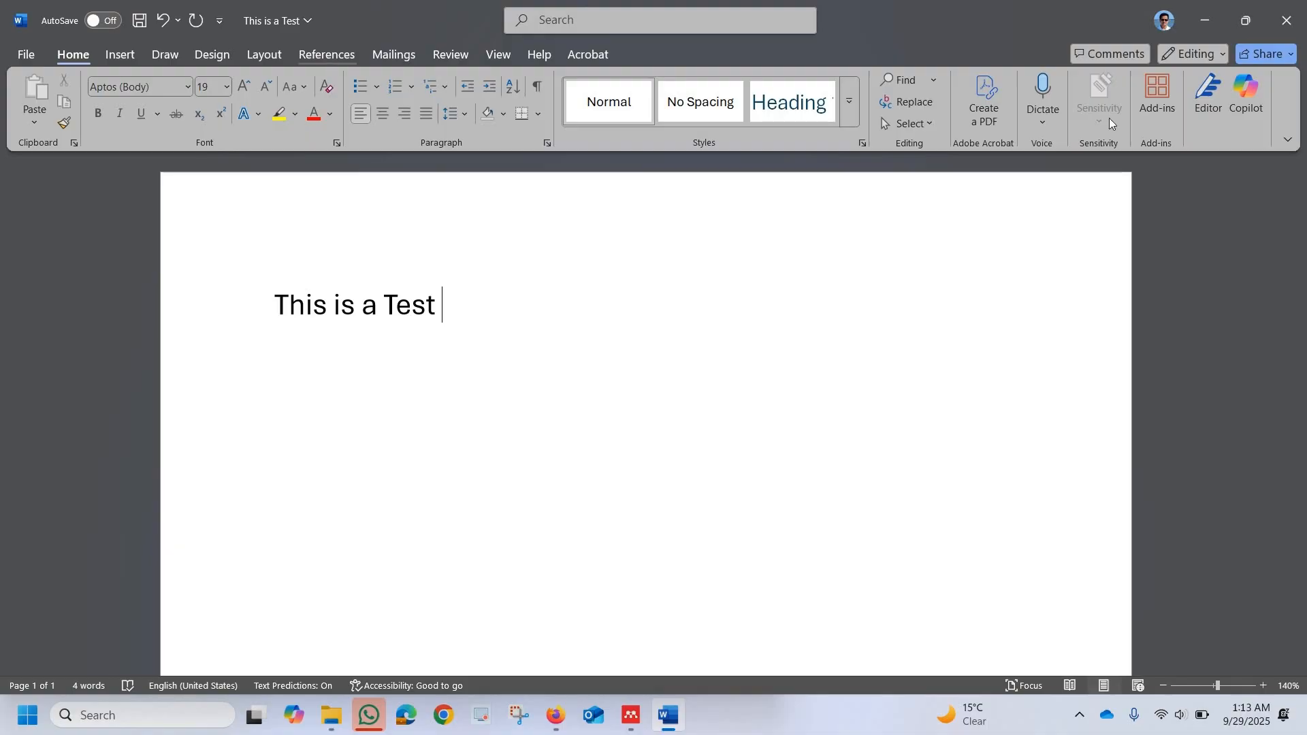
pyautogui.click(1124, 123)
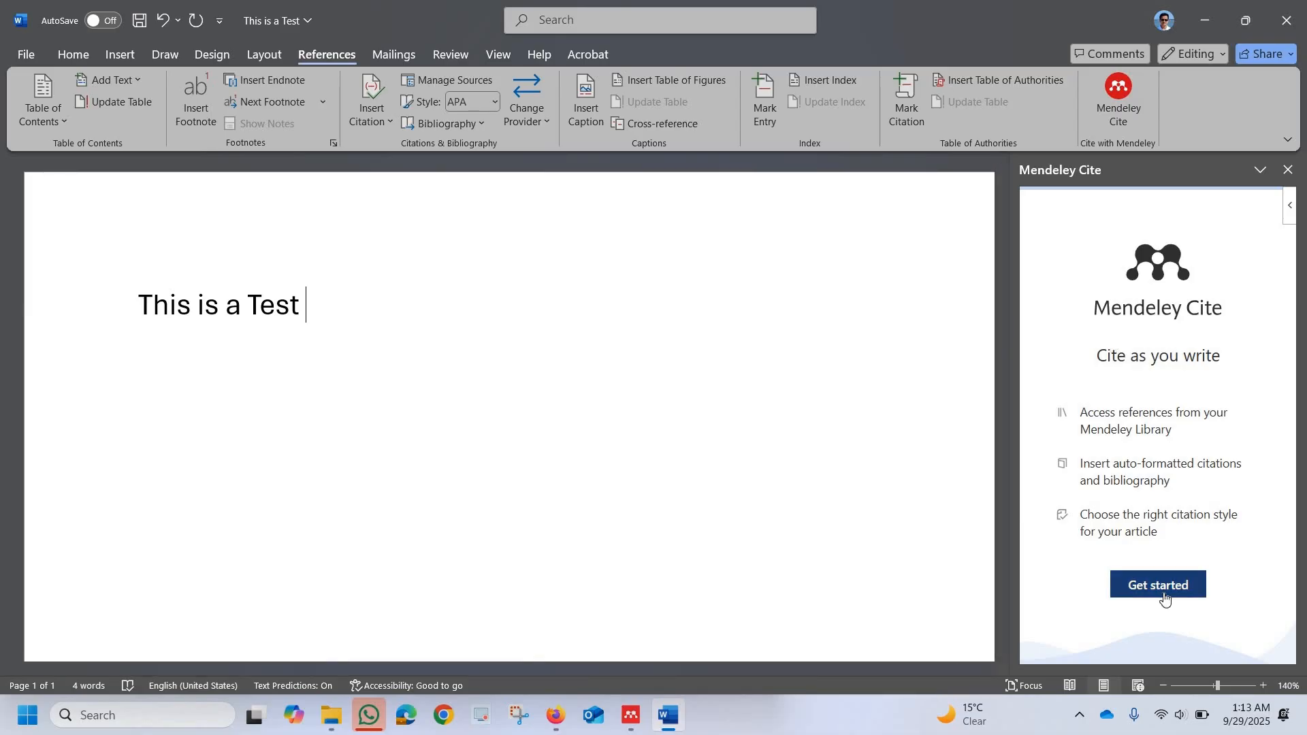
# Sign in to Mendeley Cite with the account email and account password
pyautogui.click(1165, 598)
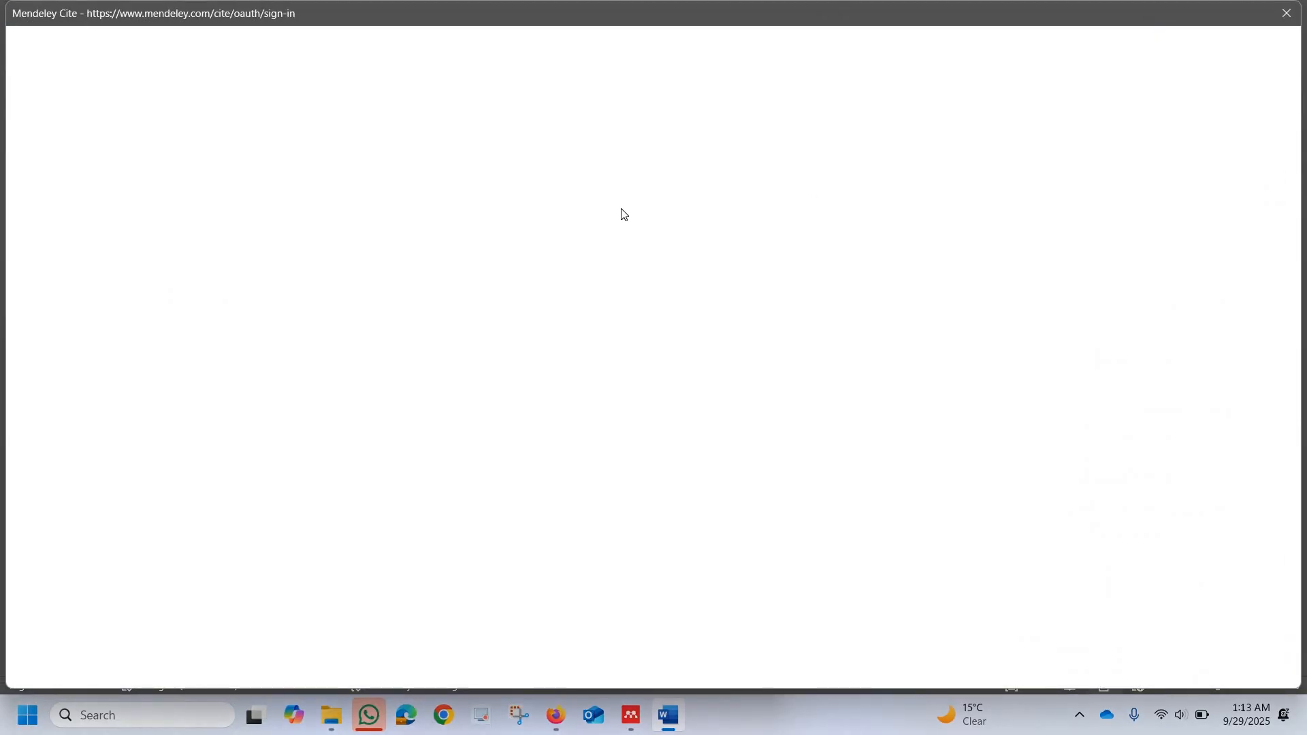
pyautogui.click(492, 428)
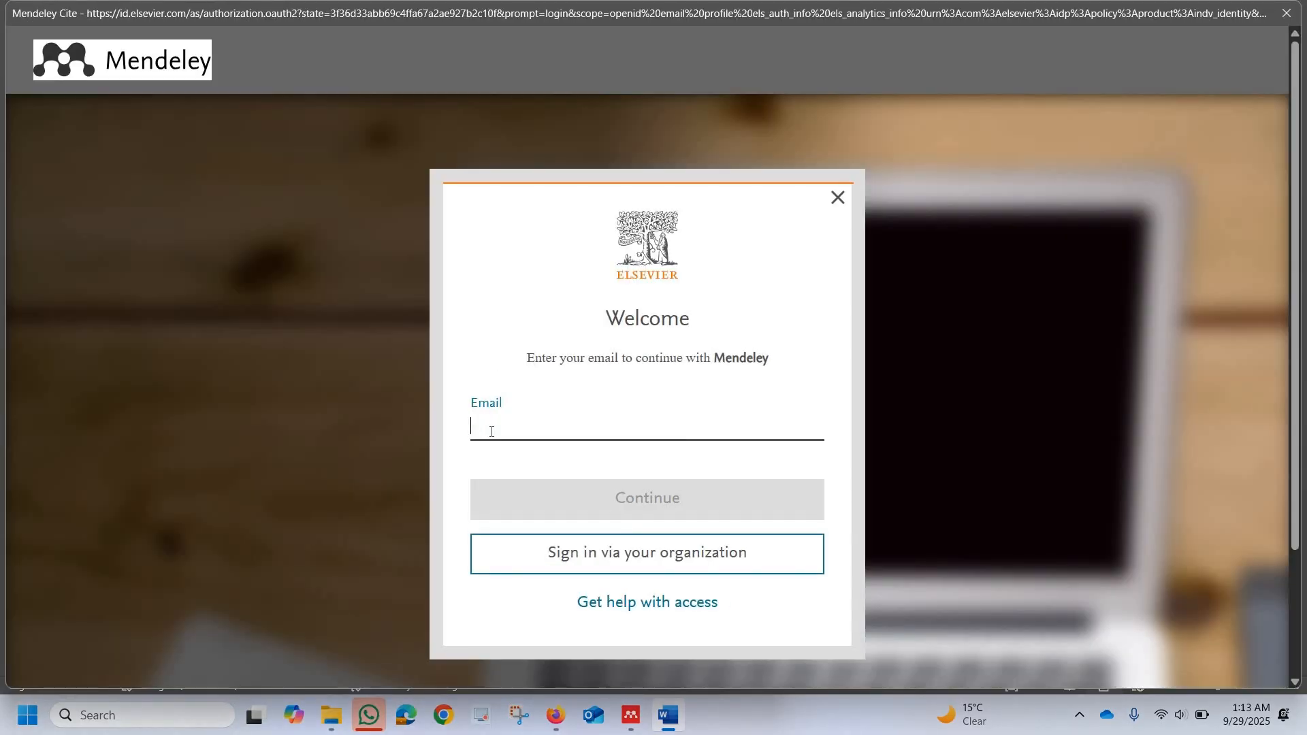
pyautogui.write('a')
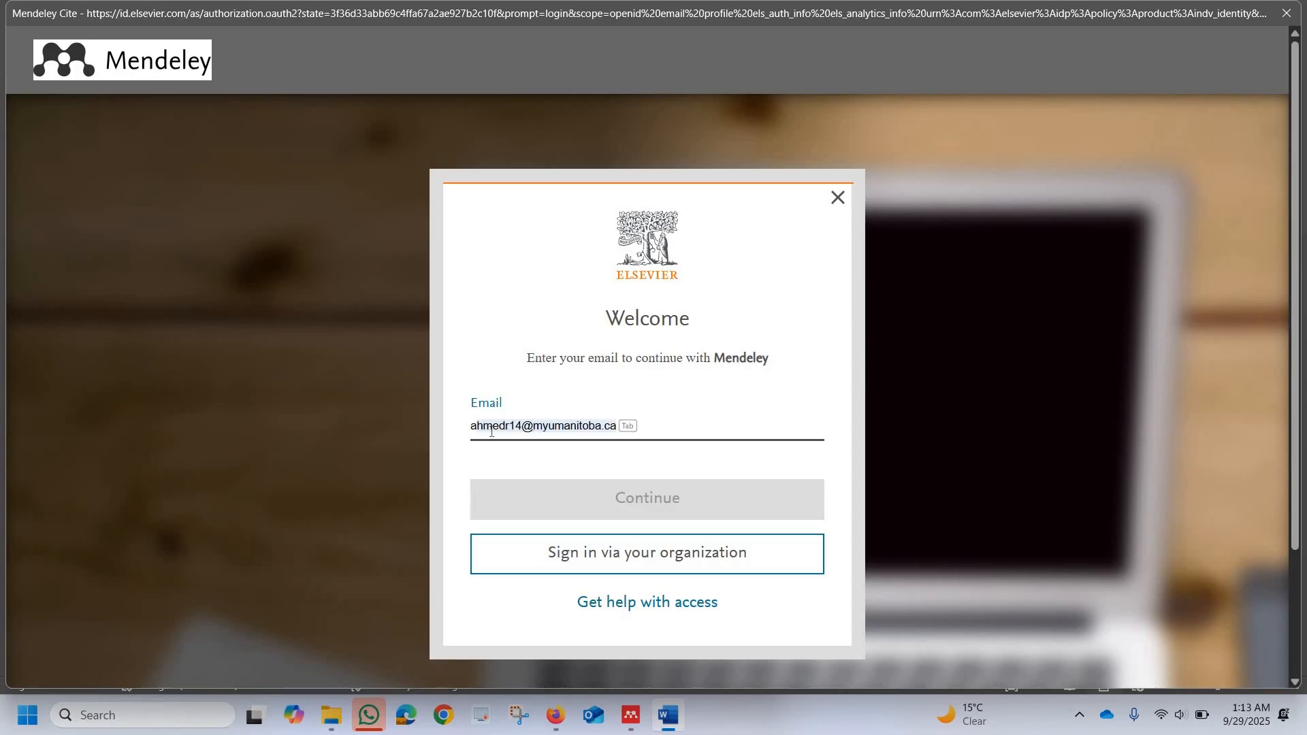
pyautogui.press('Return')
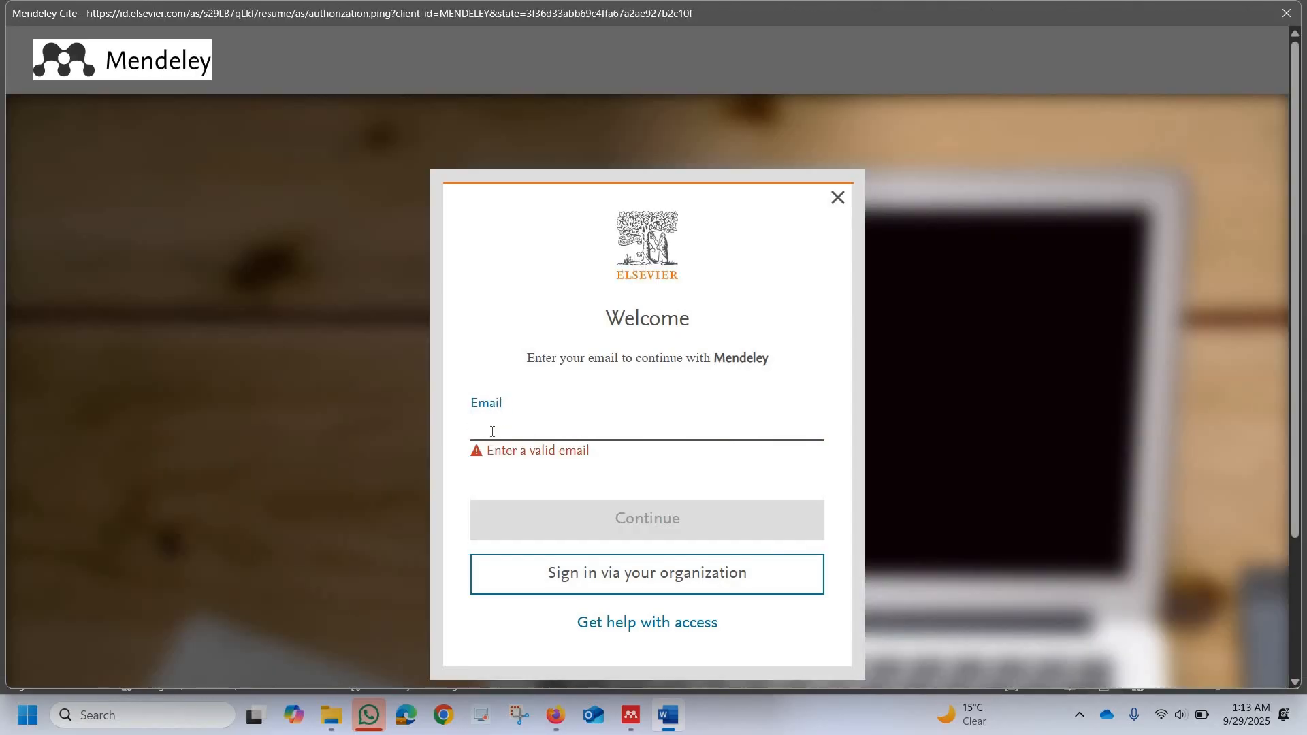
pyautogui.click(492, 431)
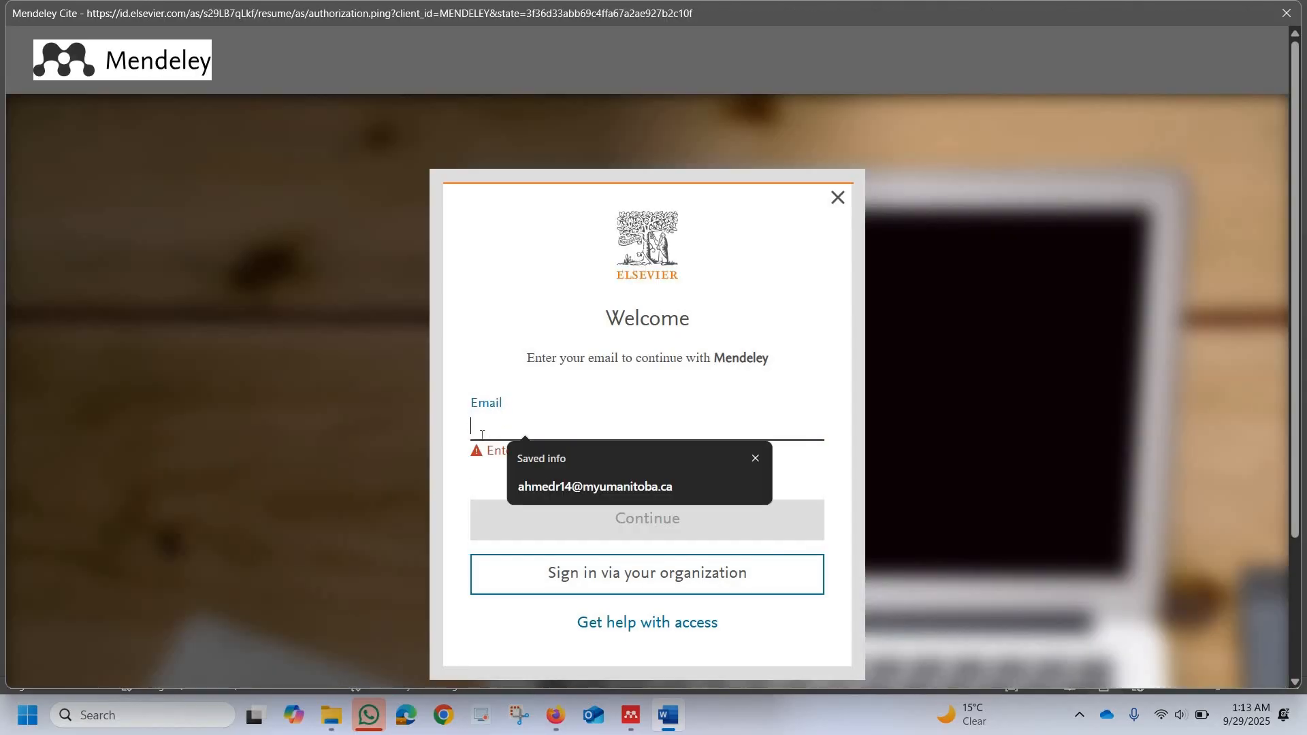
pyautogui.click(561, 490)
pyautogui.click(619, 520)
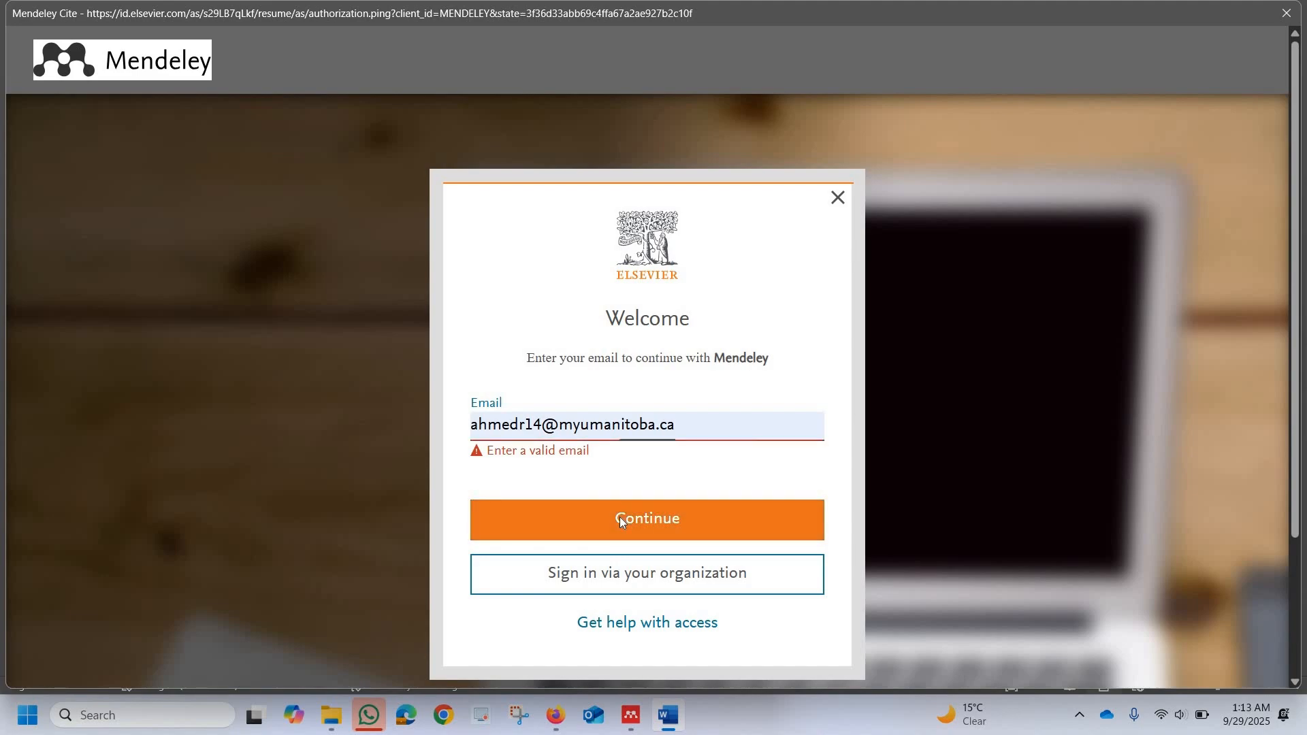
pyautogui.write('•')
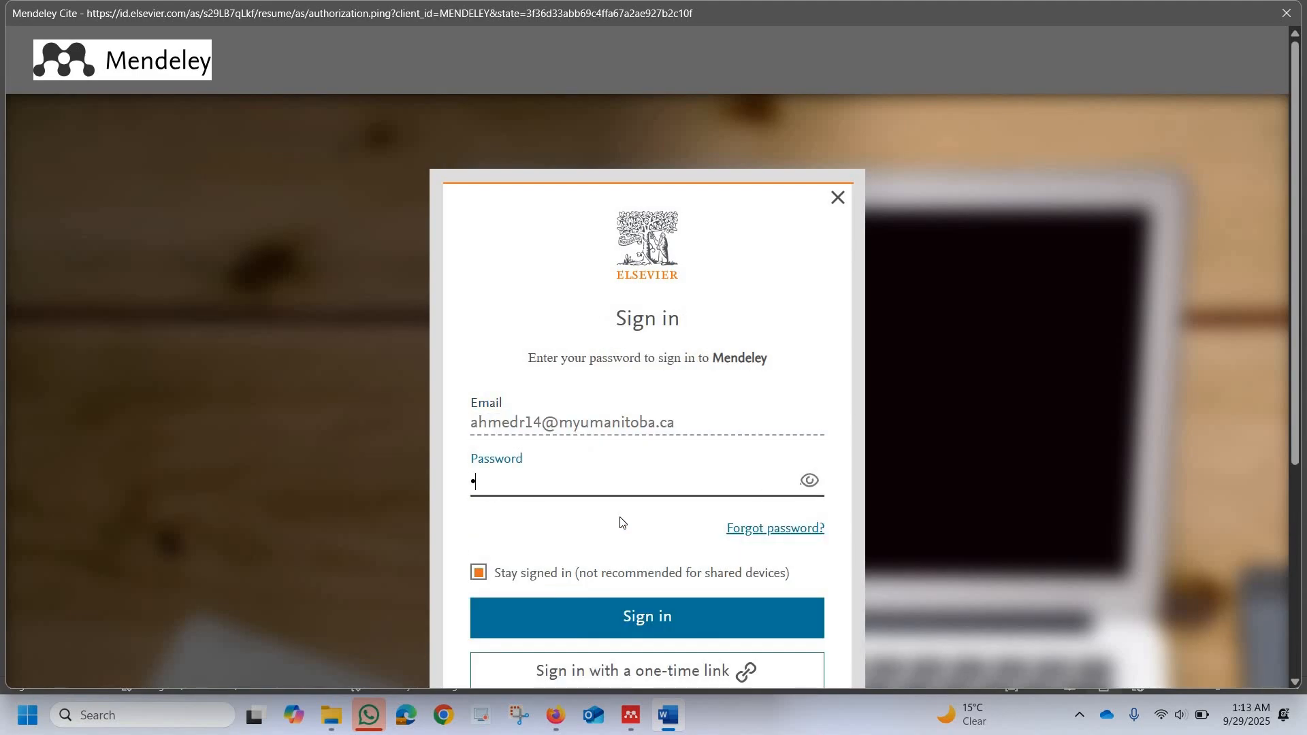
pyautogui.write('•••••••••••')
pyautogui.press('Return')
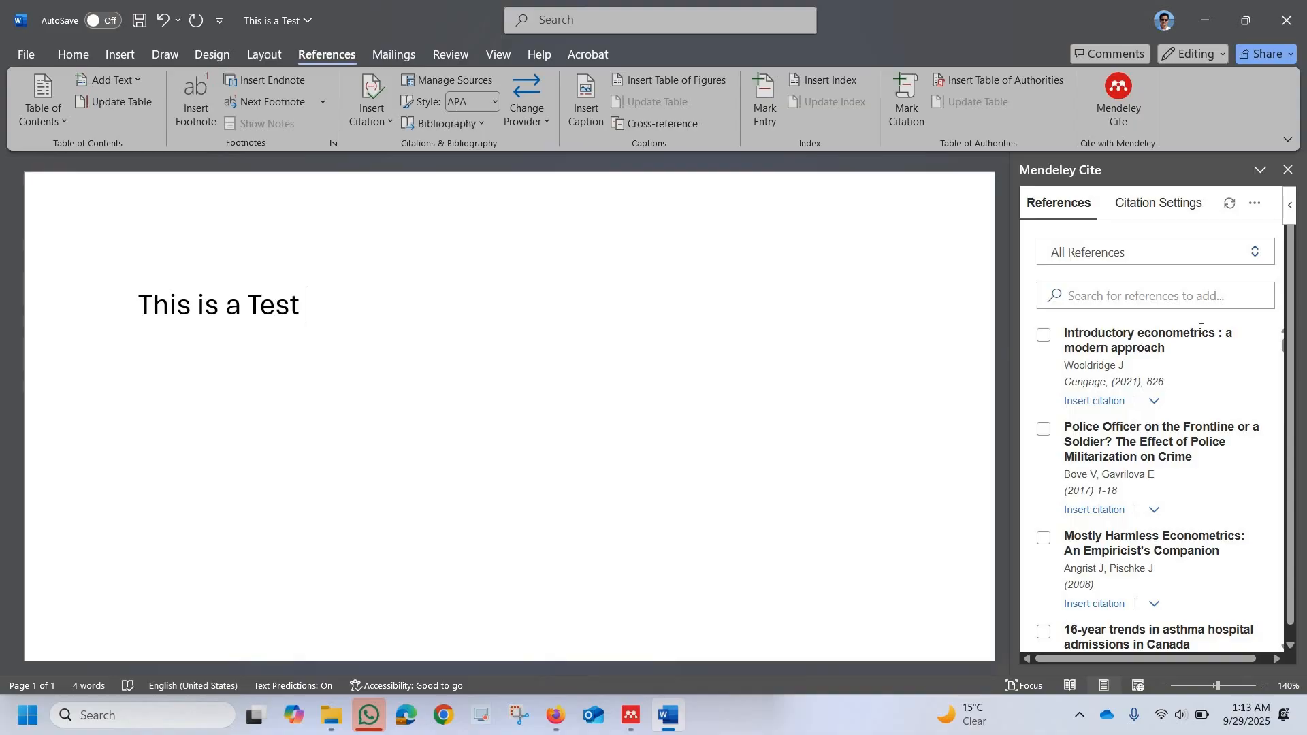
# Insert a citation of "Introductory econometrics : a modern approach" after "This is a Test" and end the sentence with a period
pyautogui.scroll(-2, 1202, 331)
pyautogui.scroll(2, 1157, 330)
pyautogui.click(1095, 402)
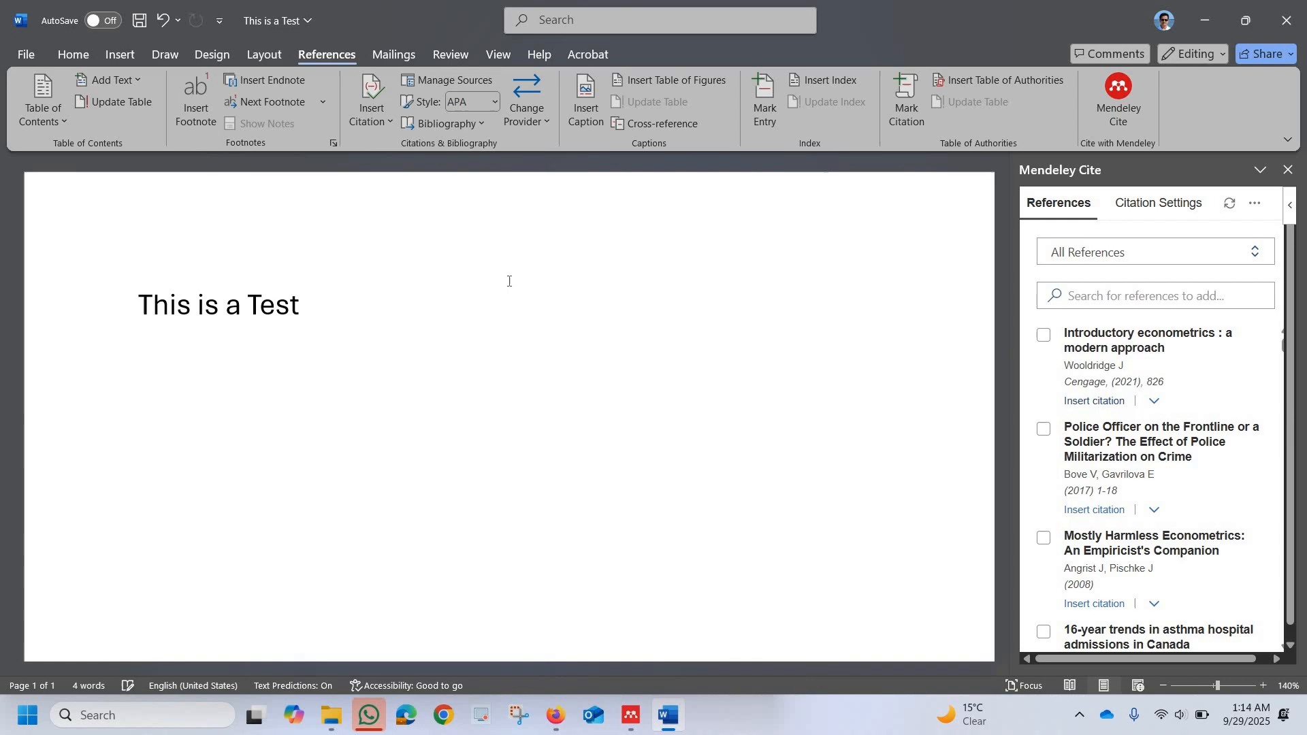
pyautogui.click(565, 263)
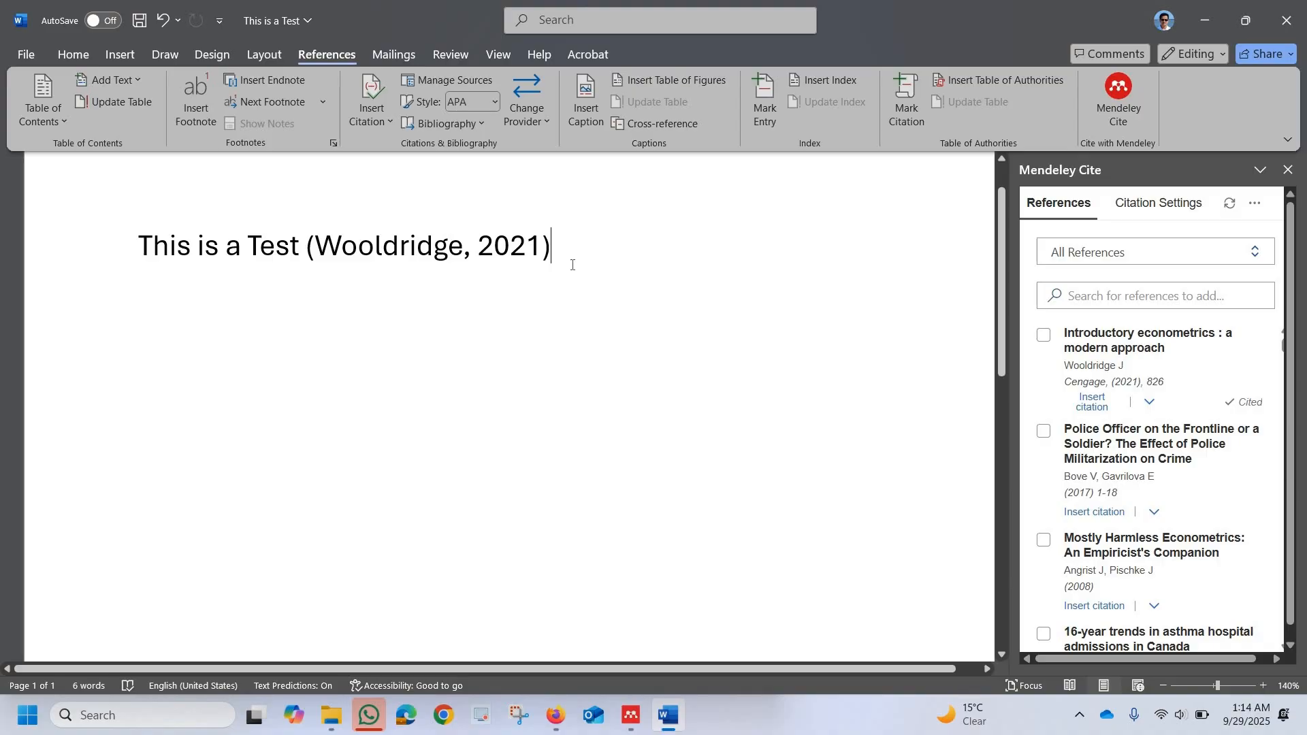
pyautogui.scroll(-5, 571, 265)
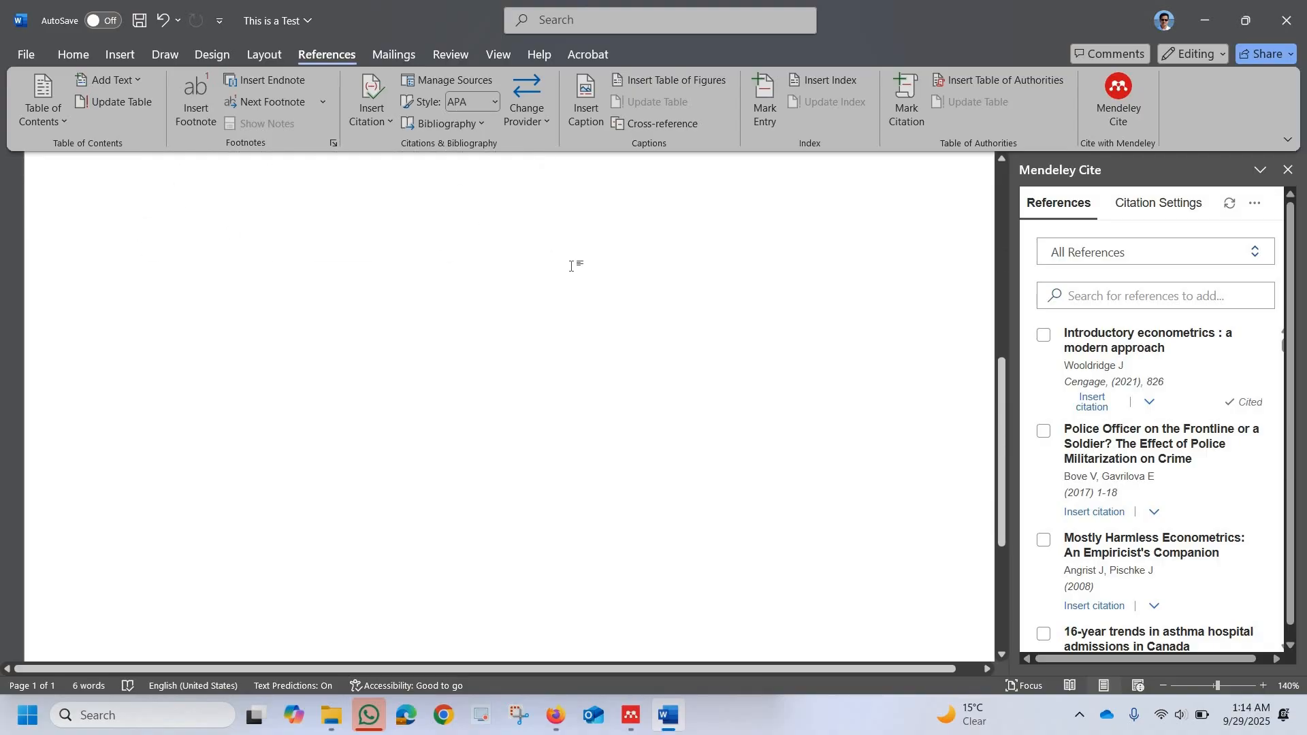
pyautogui.scroll(-3, 572, 266)
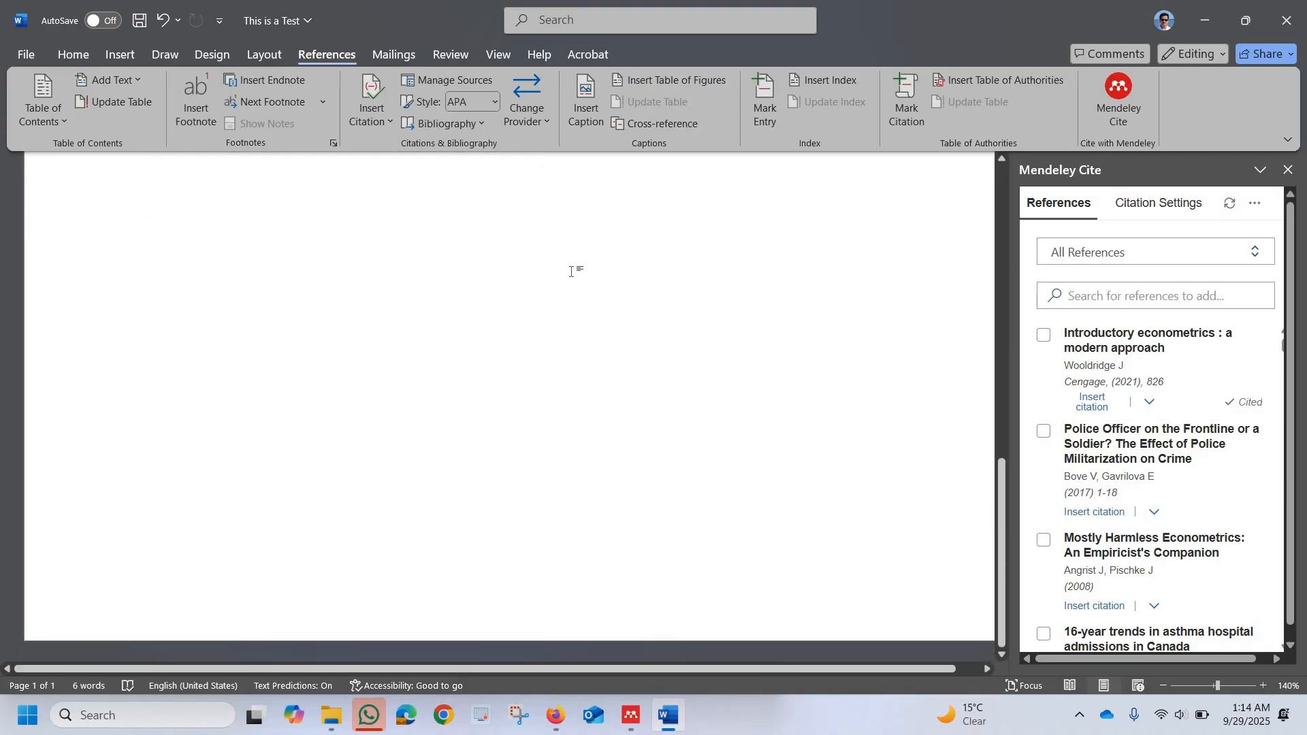
pyautogui.scroll(8, 572, 271)
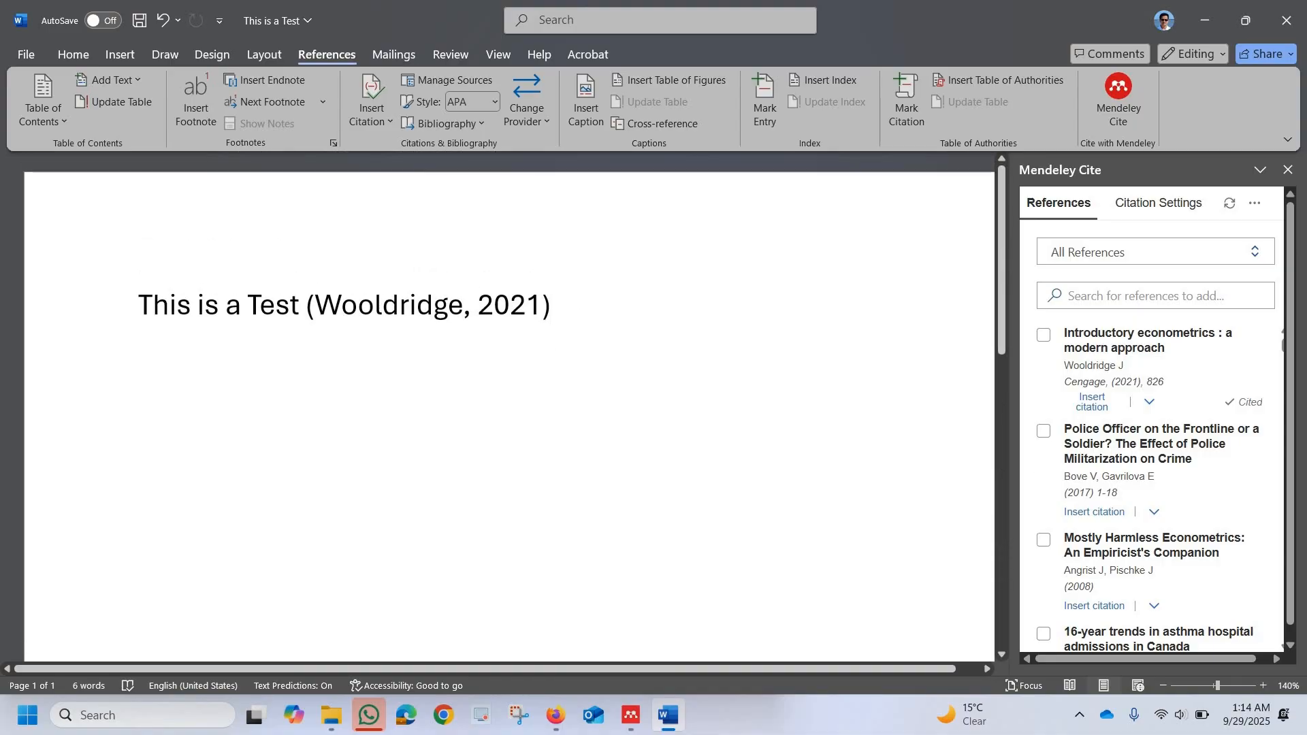
pyautogui.write('.')
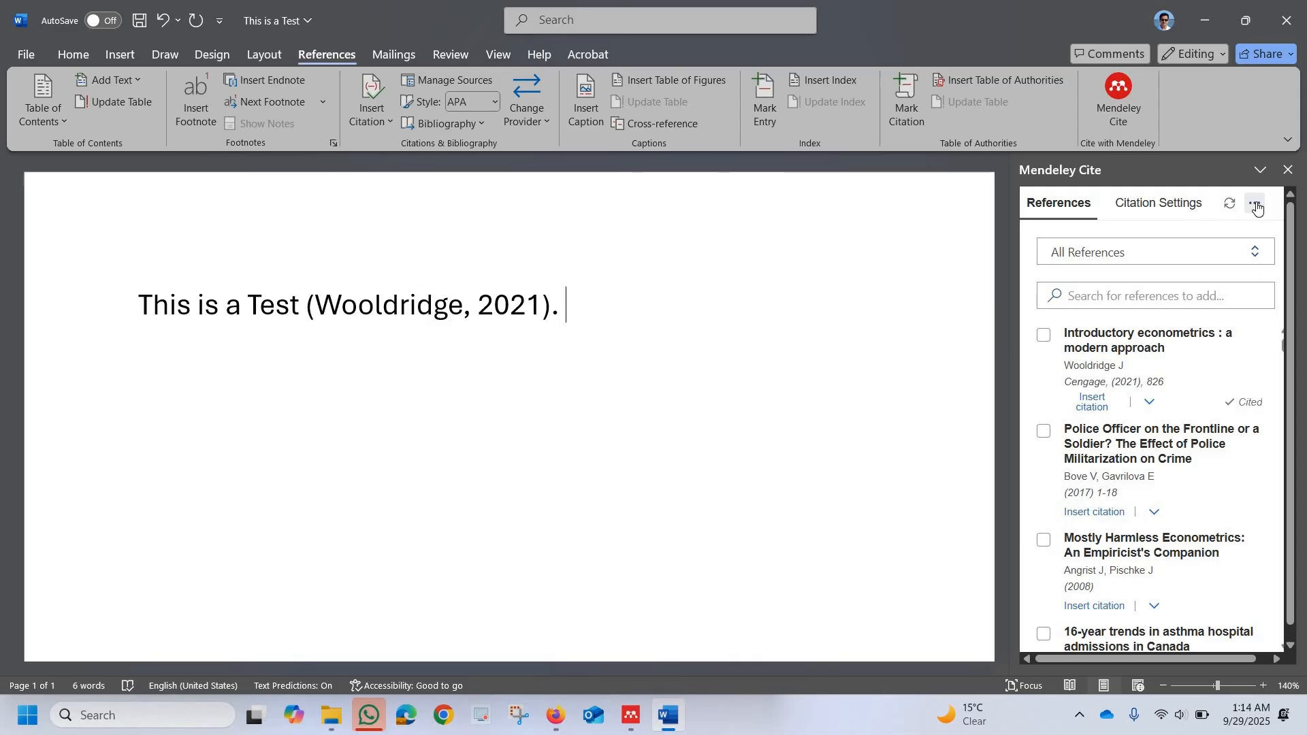
# Insert a Mendeley bibliography at the cursor after the cited sentence, keeping live updates
pyautogui.click(1257, 205)
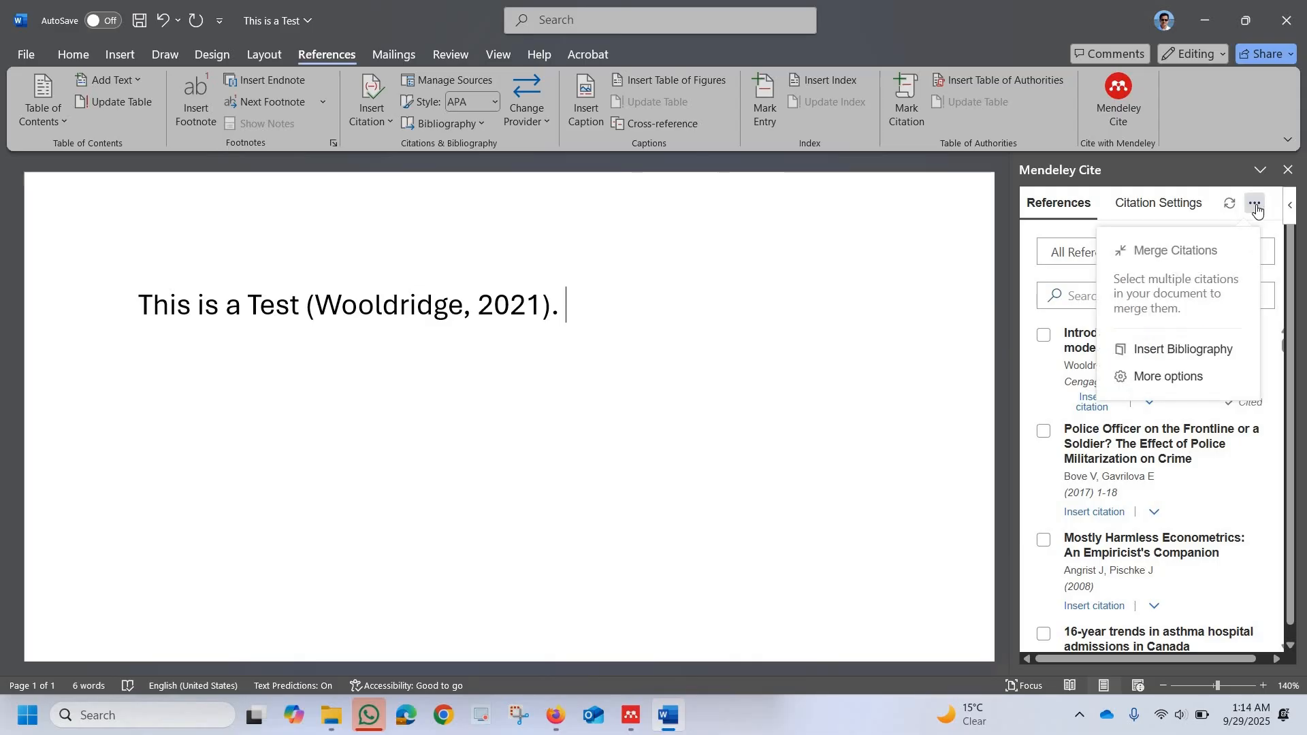
pyautogui.click(1203, 350)
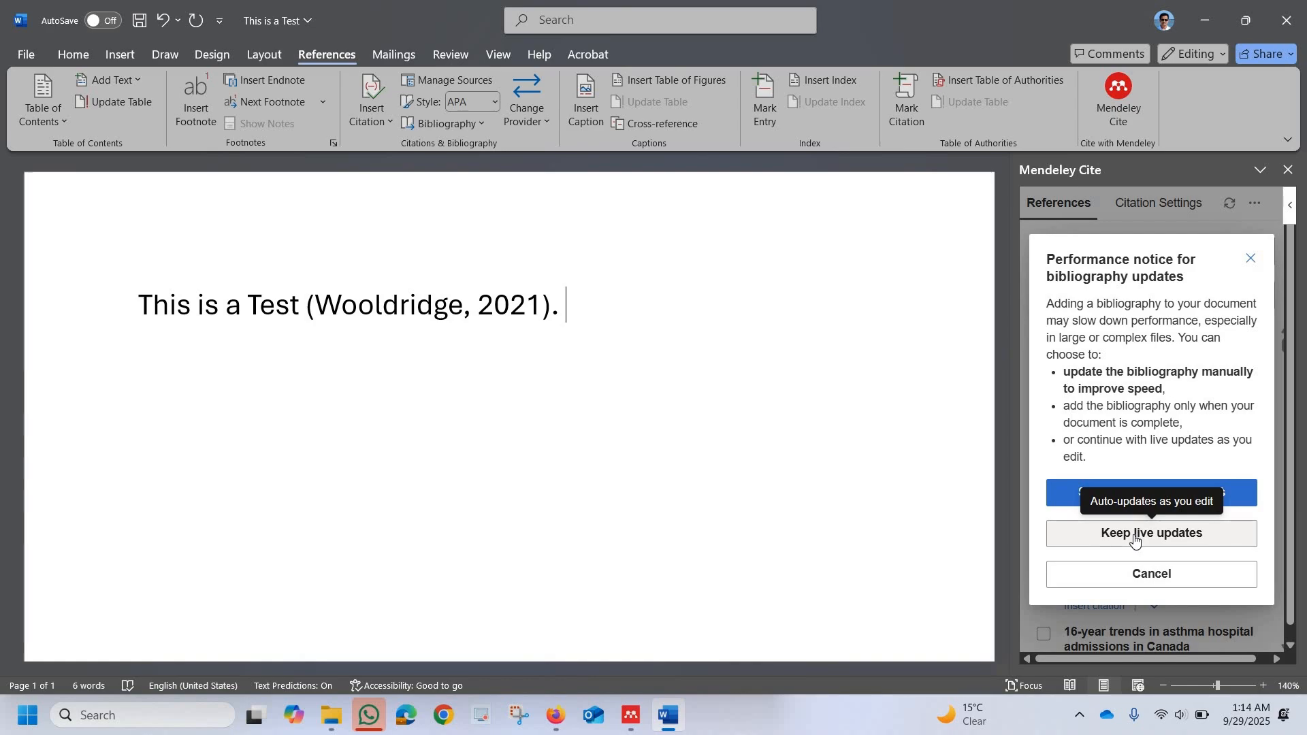
pyautogui.click(1135, 536)
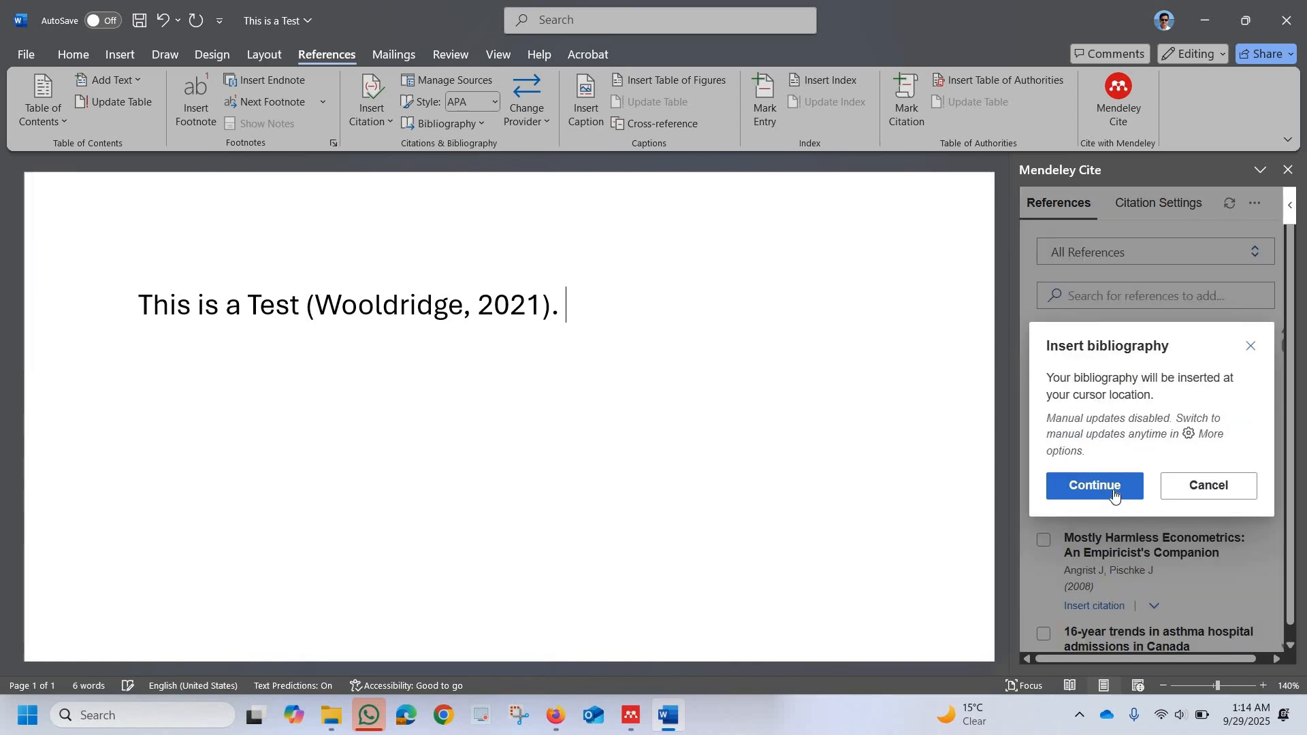
pyautogui.click(1115, 495)
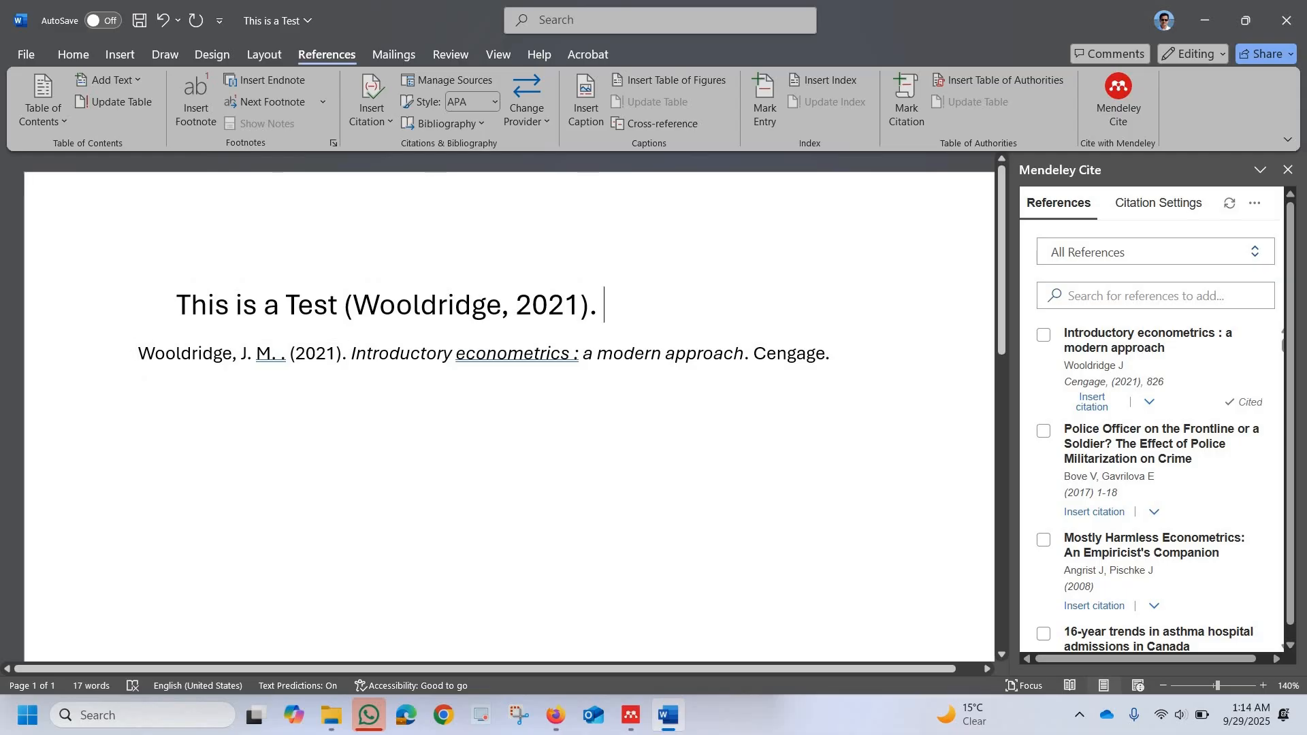
# Add three line breaks between the cited sentence and the bibliography entry
pyautogui.press('Return')
pyautogui.press('Return')
pyautogui.press('Return')
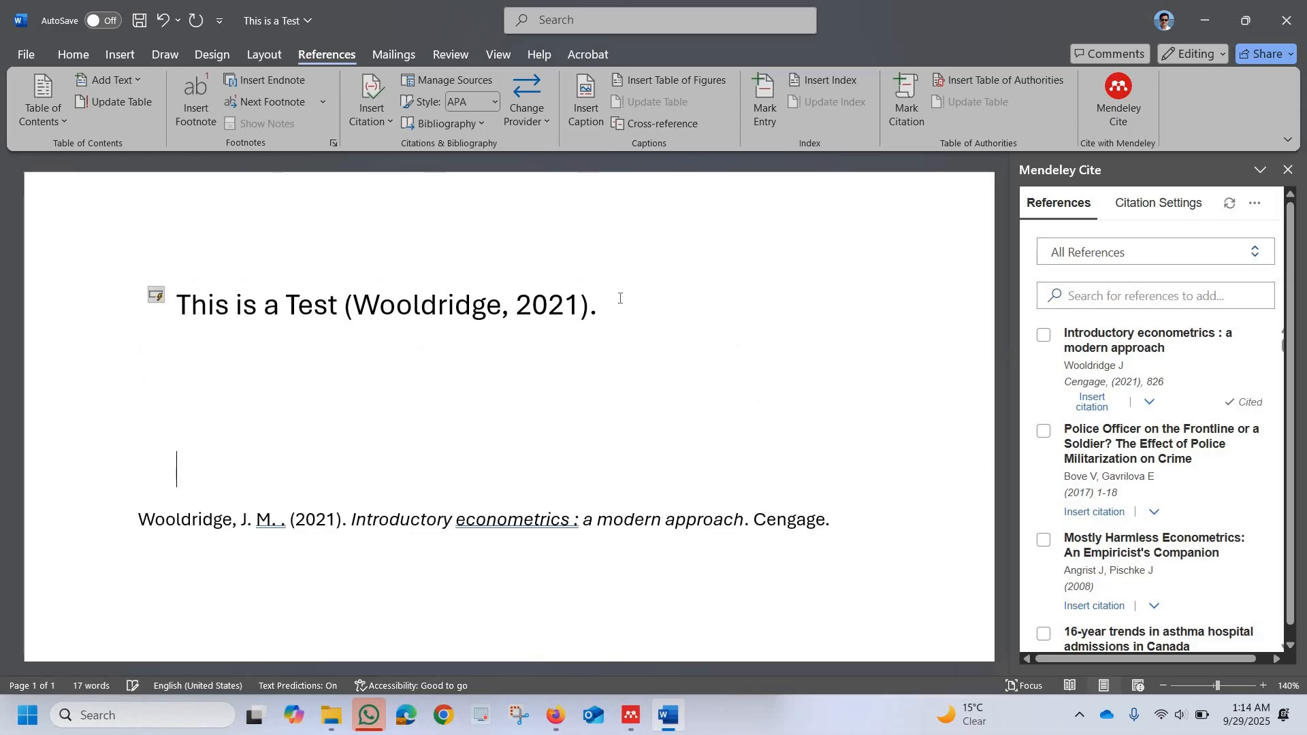
# Add the heading text "References" above the bibliography entry, followed by an empty line
pyautogui.write('Ref')
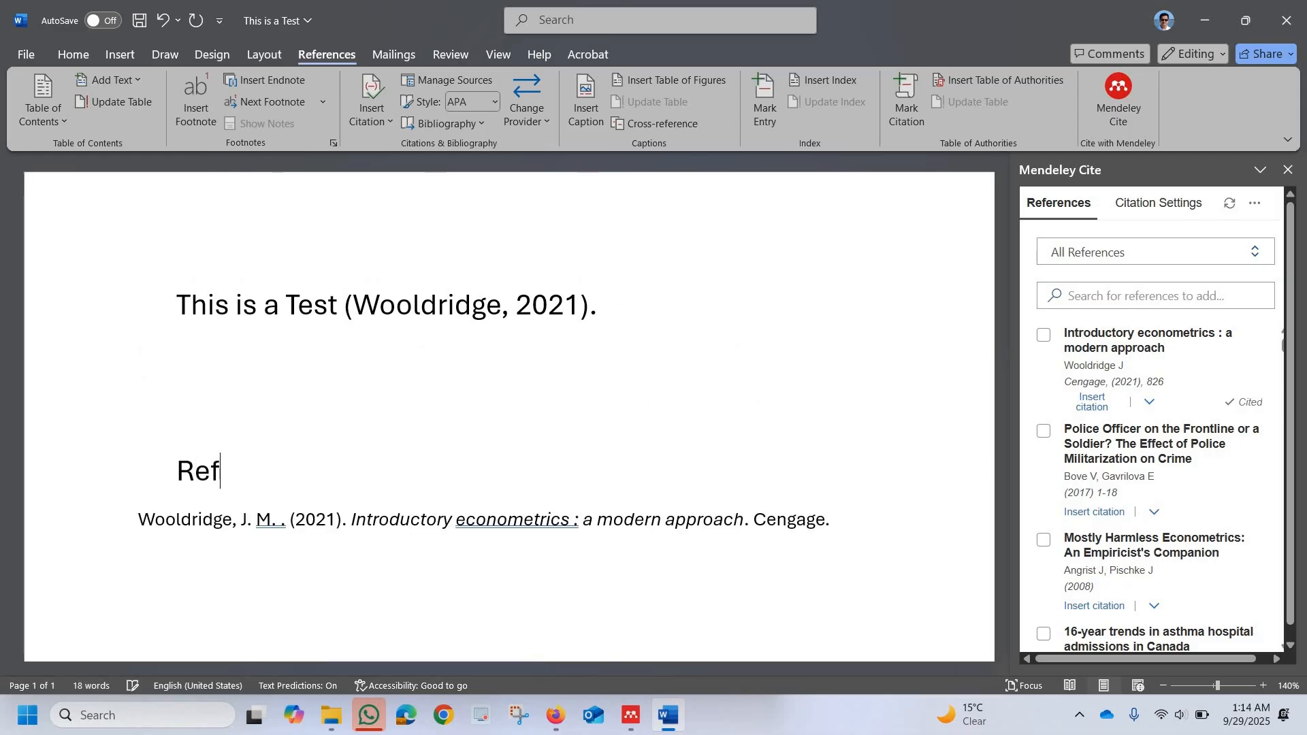
pyautogui.write('erences')
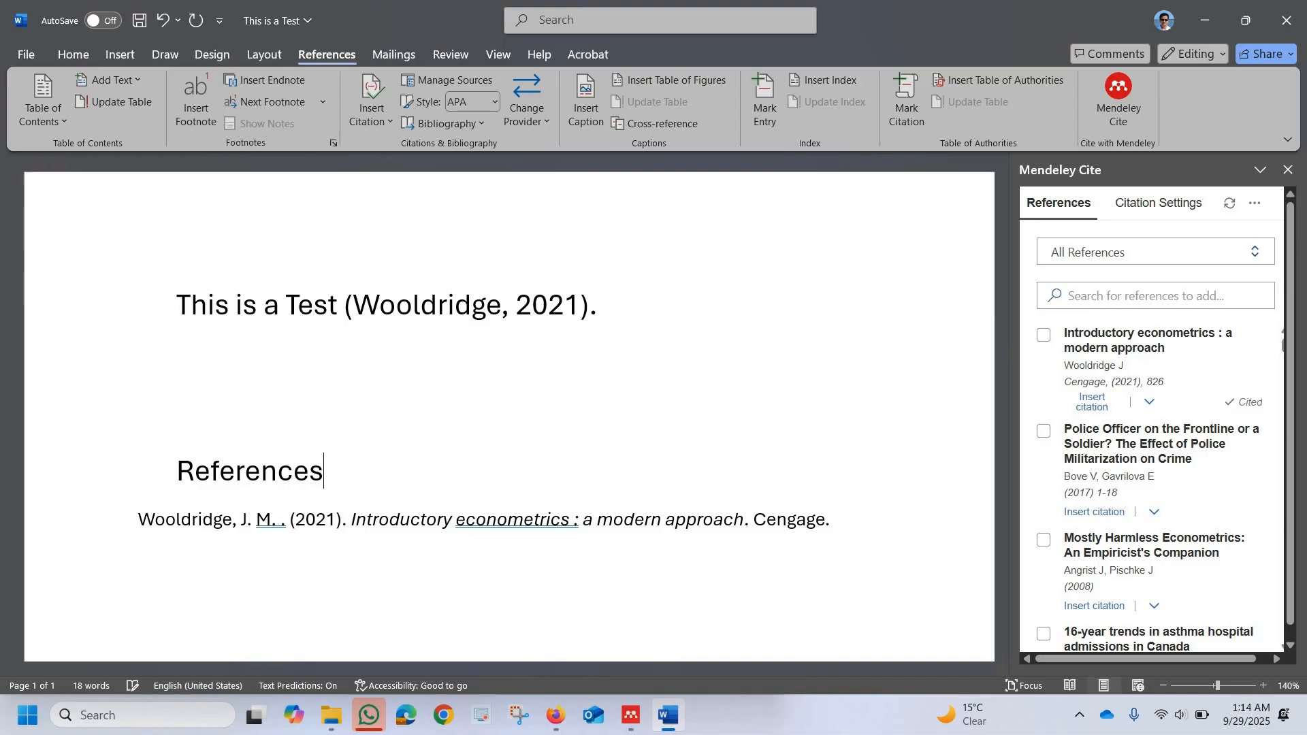
pyautogui.press('Return')
pyautogui.scroll(-2, 677, 329)
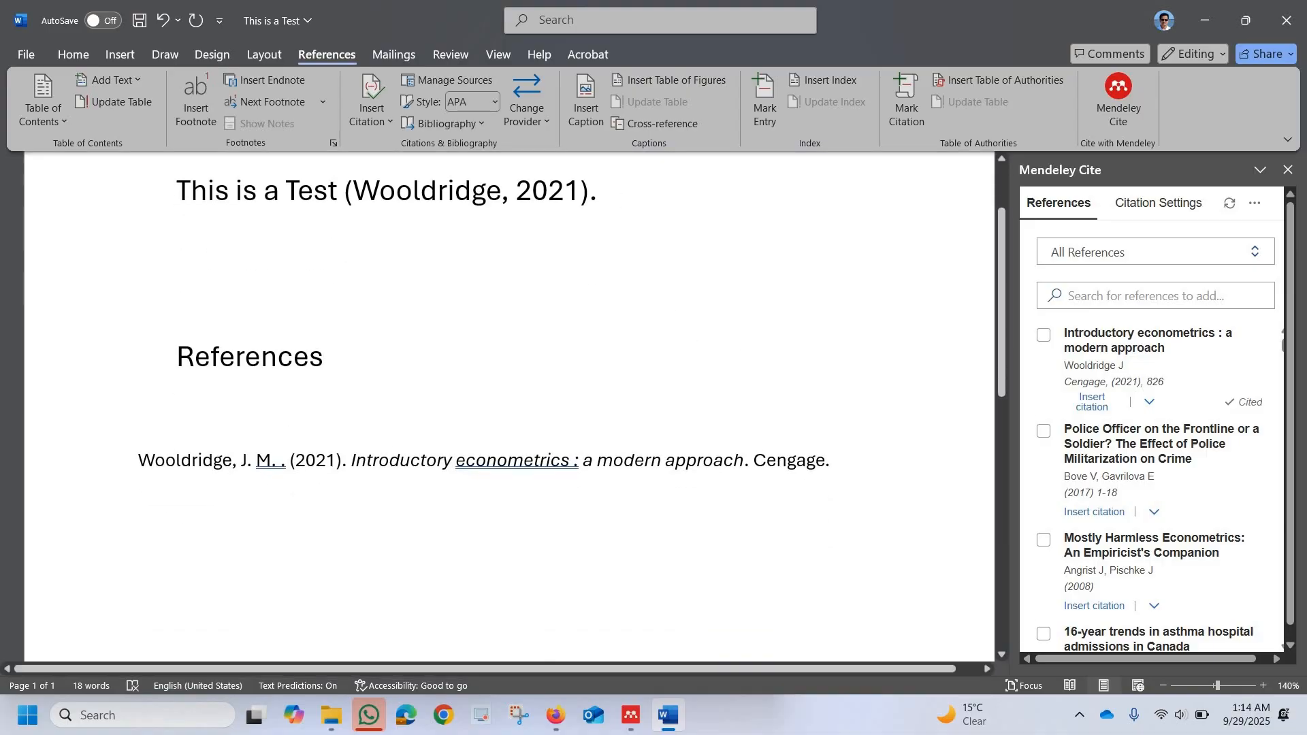
# Add a new line below the first cited sentence and enter "We want to use another statement" there
pyautogui.press('Return')
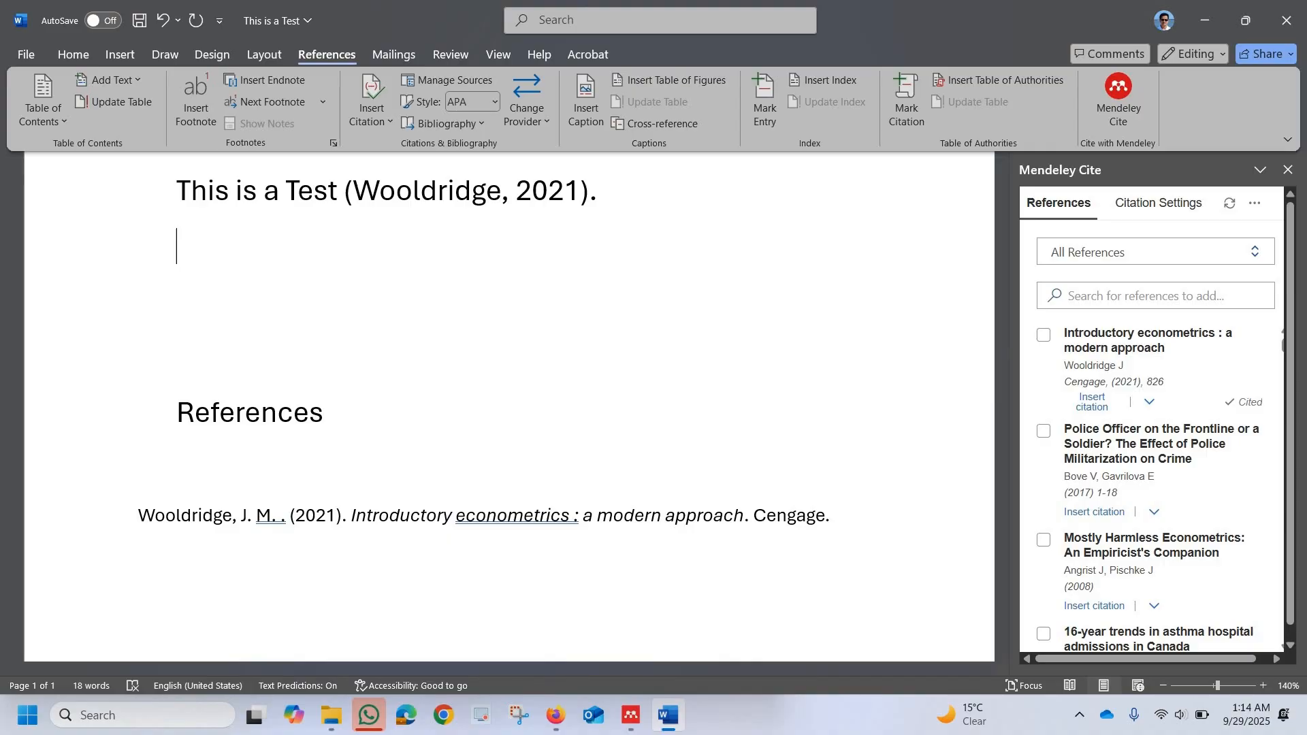
pyautogui.scroll(1, 510, 408)
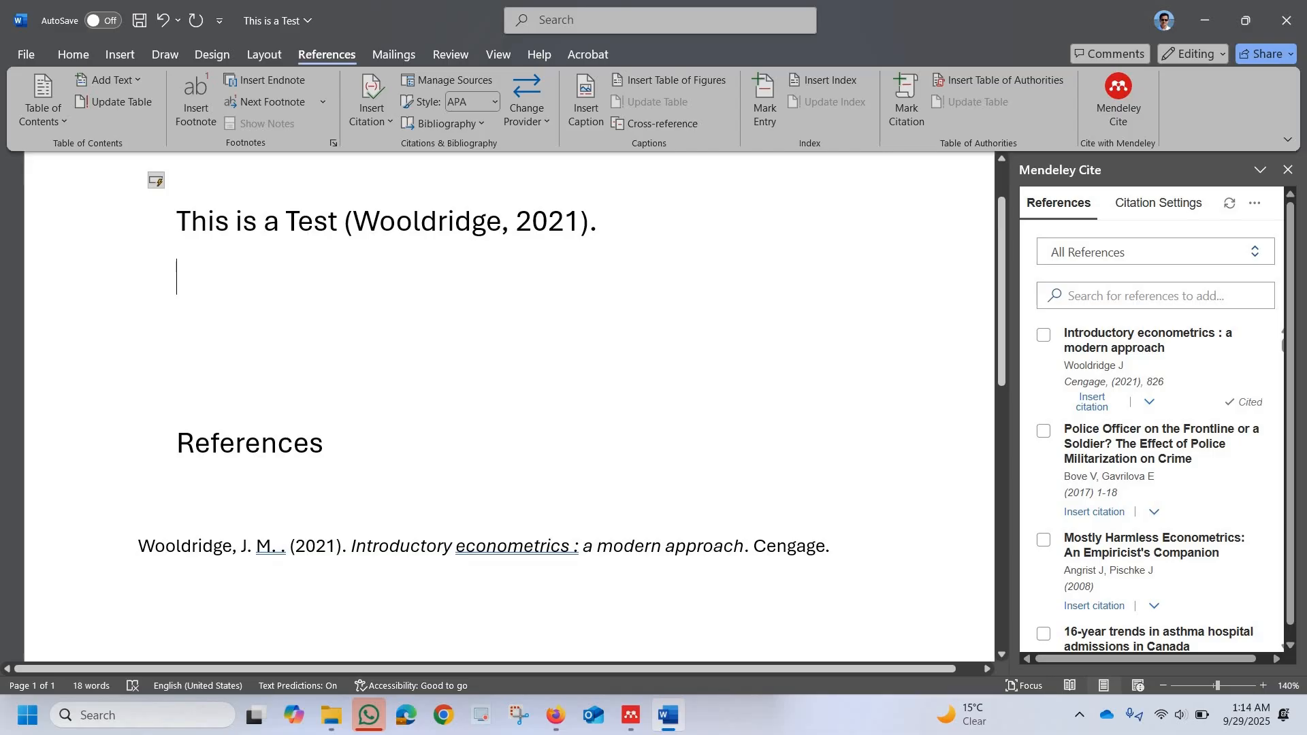
pyautogui.write('We wan')
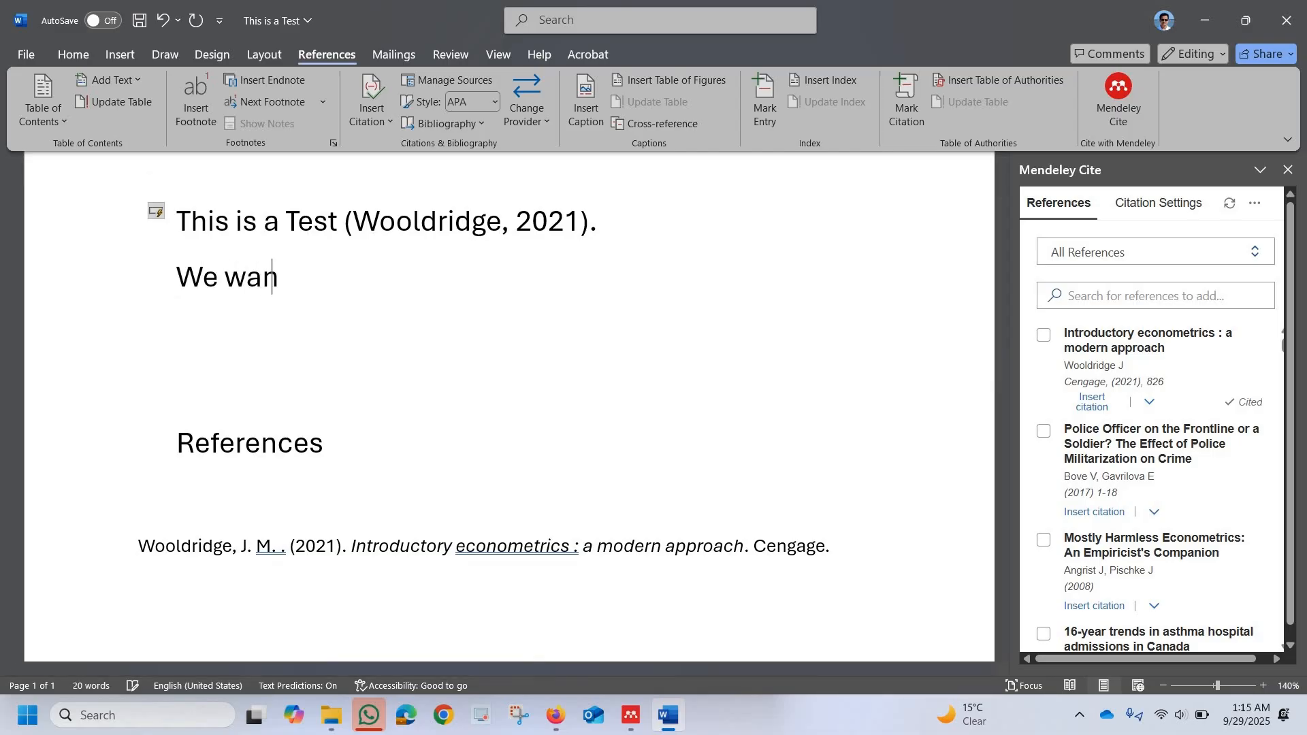
pyautogui.write('t to use a')
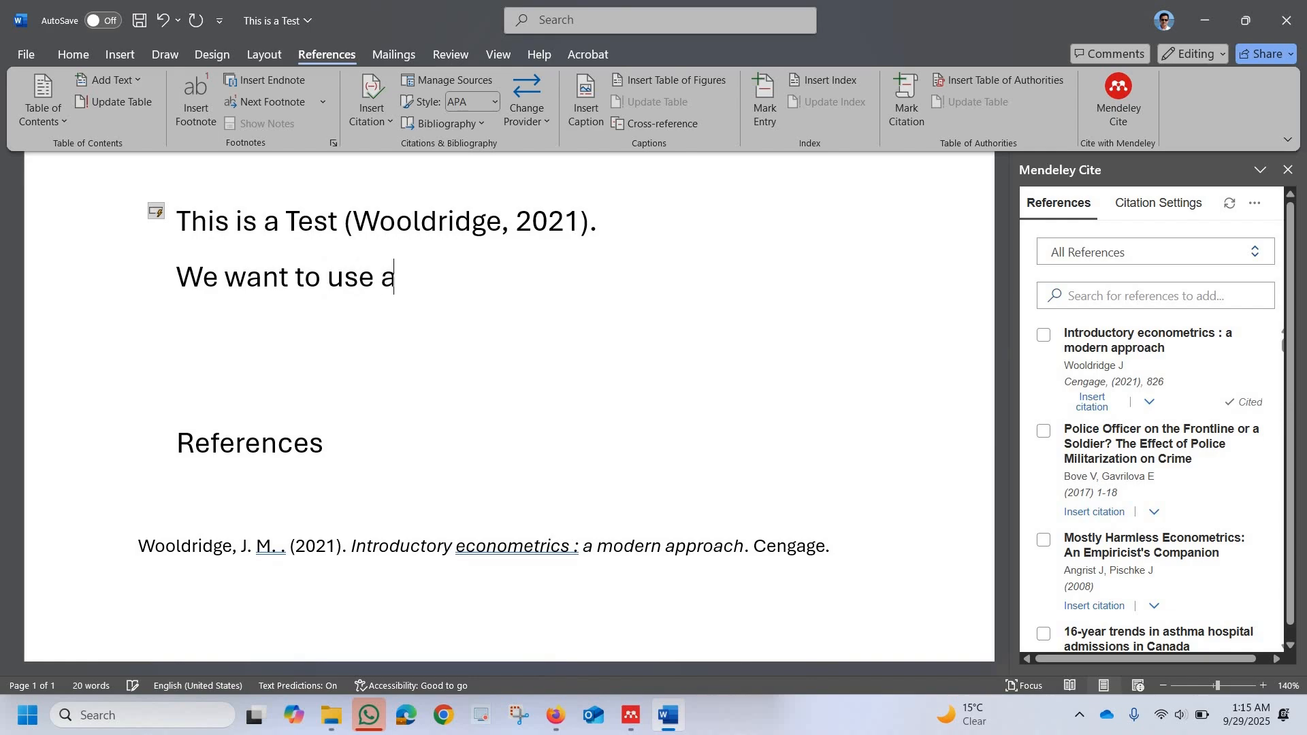
pyautogui.write('nother statement')
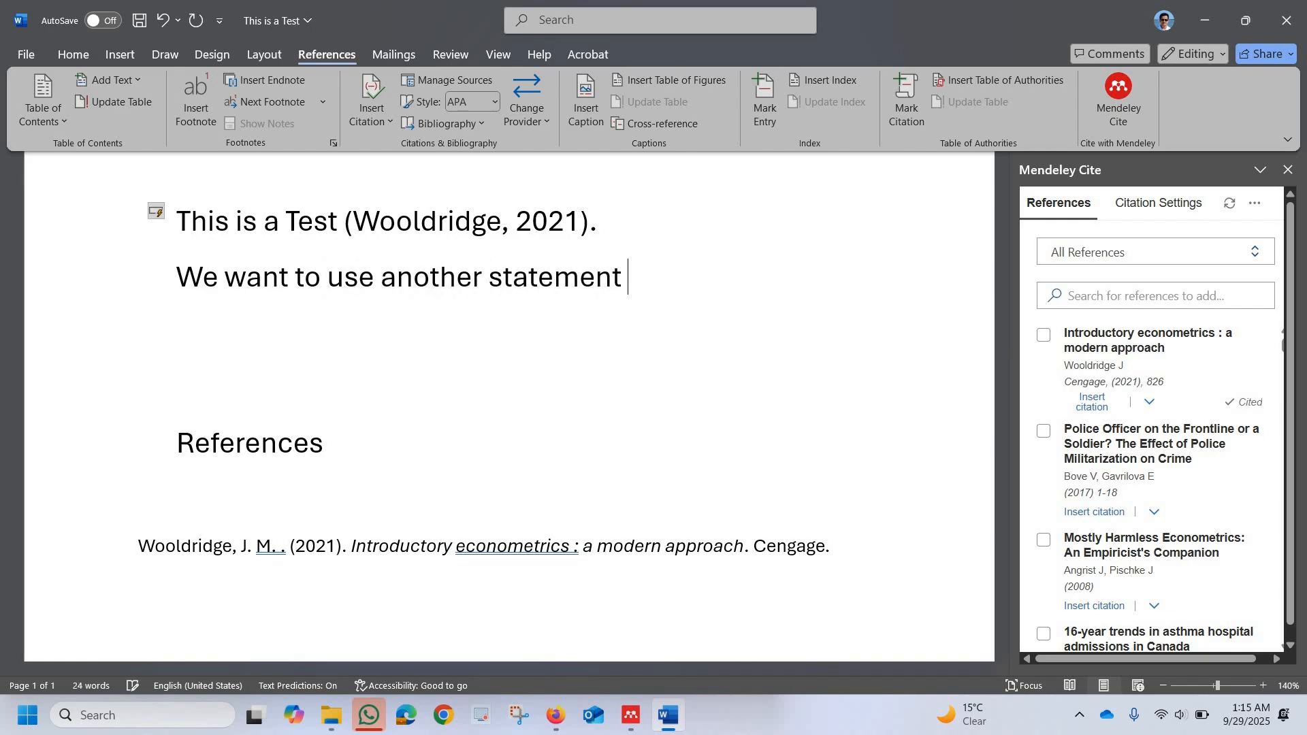
# Cite "Police Officer on the Frontline or a Soldier? The Effect of Police Militarization on Crime" after the second statement and end it with a period
pyautogui.scroll(-1, 1127, 429)
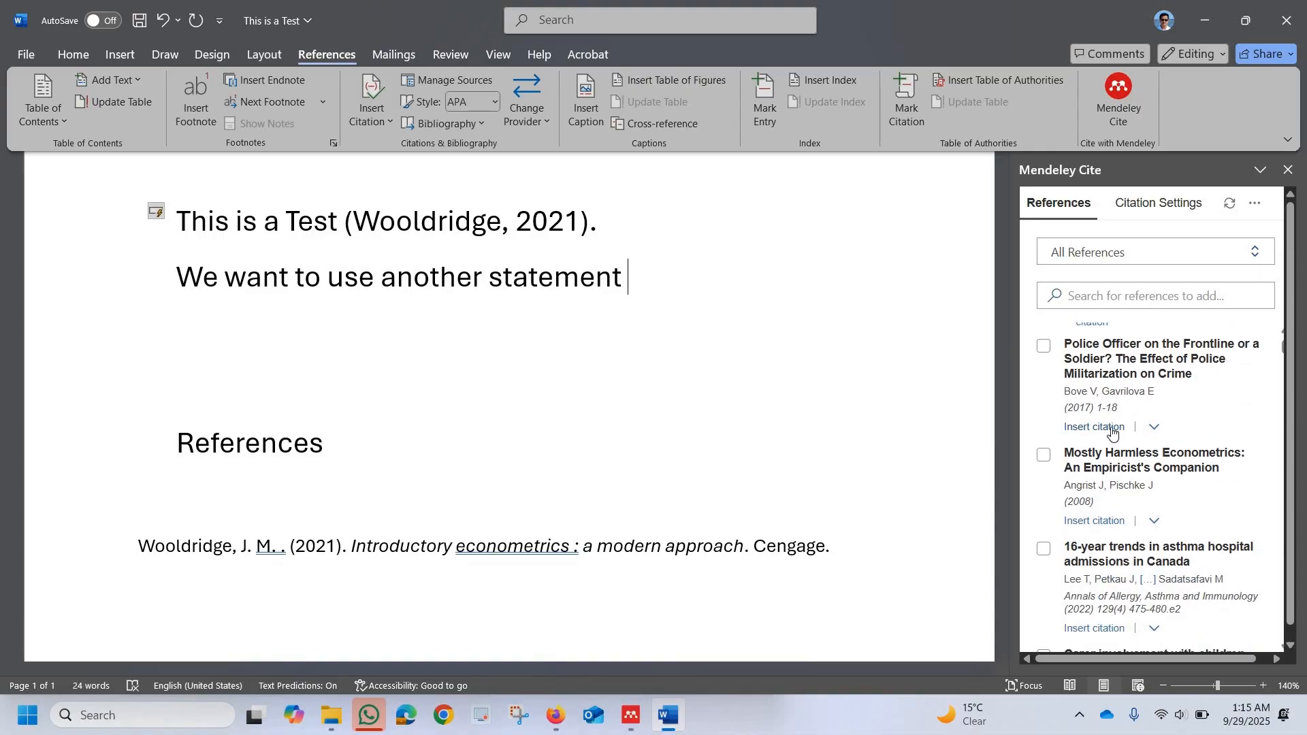
pyautogui.click(1112, 426)
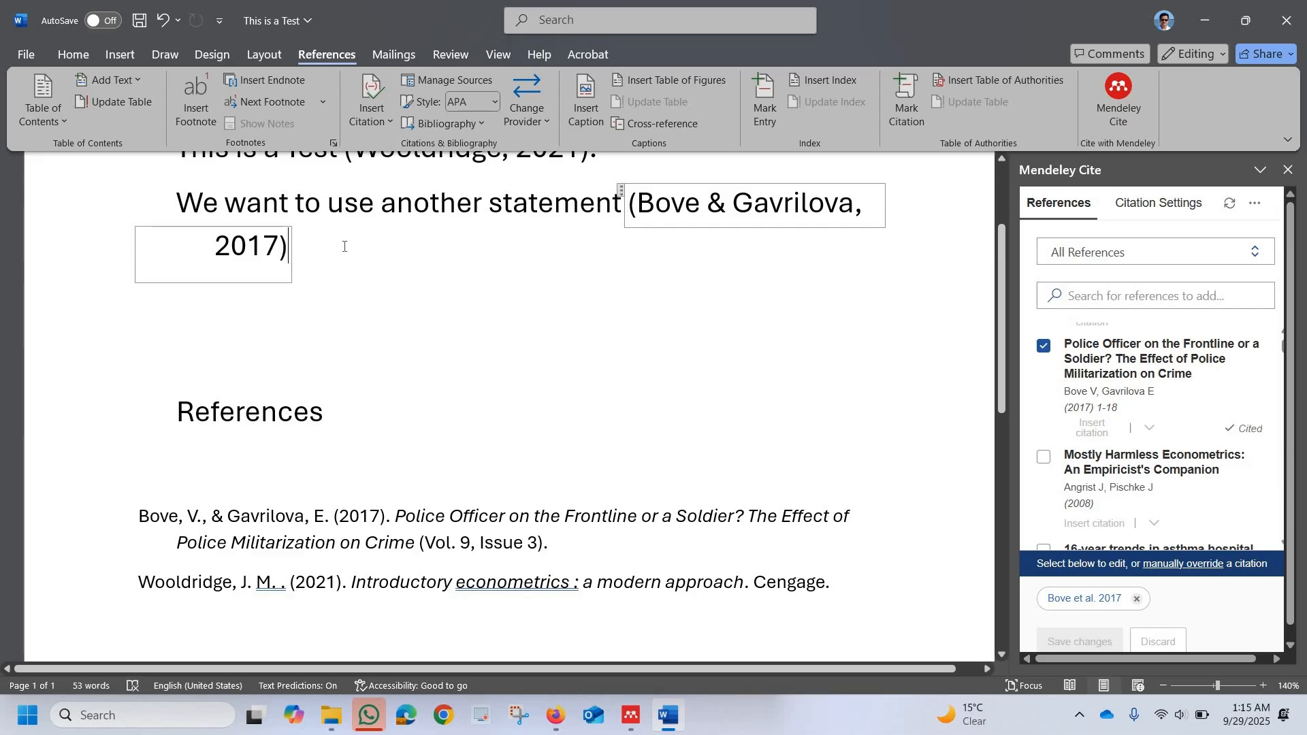
pyautogui.write('.')
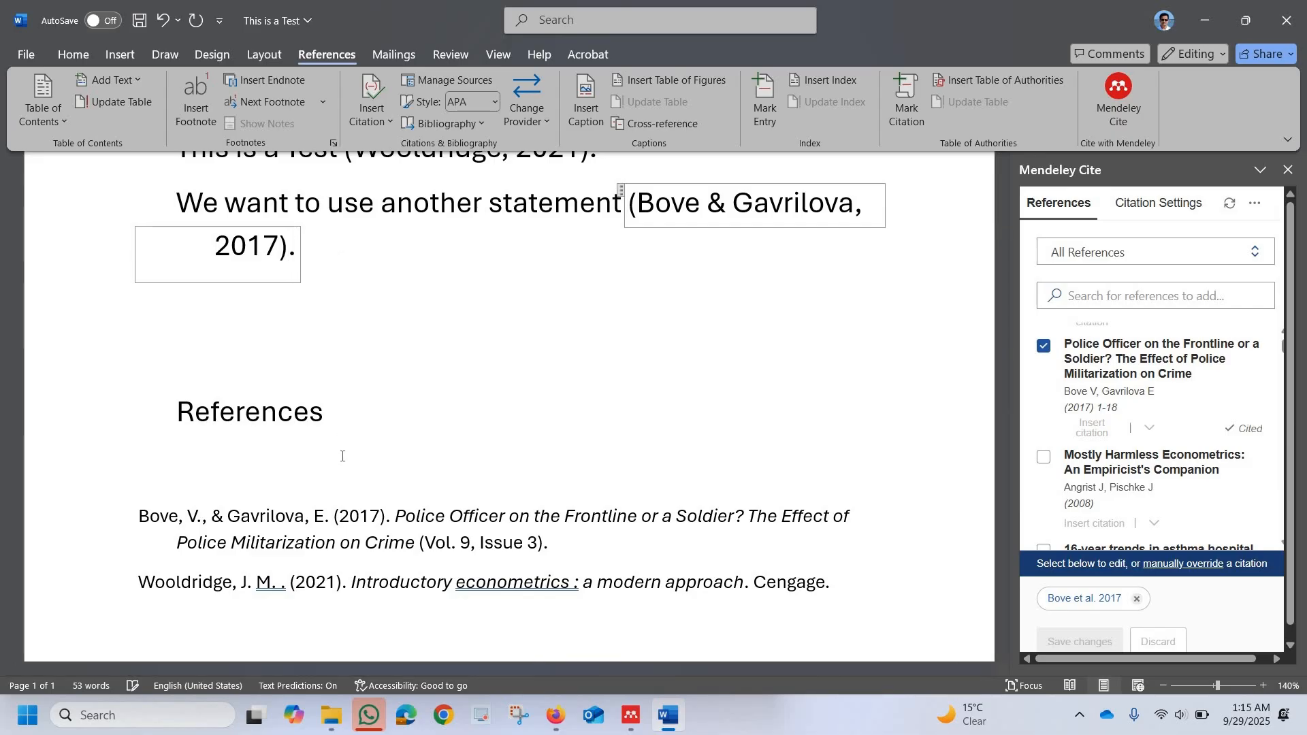
# Compare the second statement's citation with the bibliography entries under the References heading
pyautogui.scroll(-1, 338, 442)
pyautogui.scroll(-2, 335, 429)
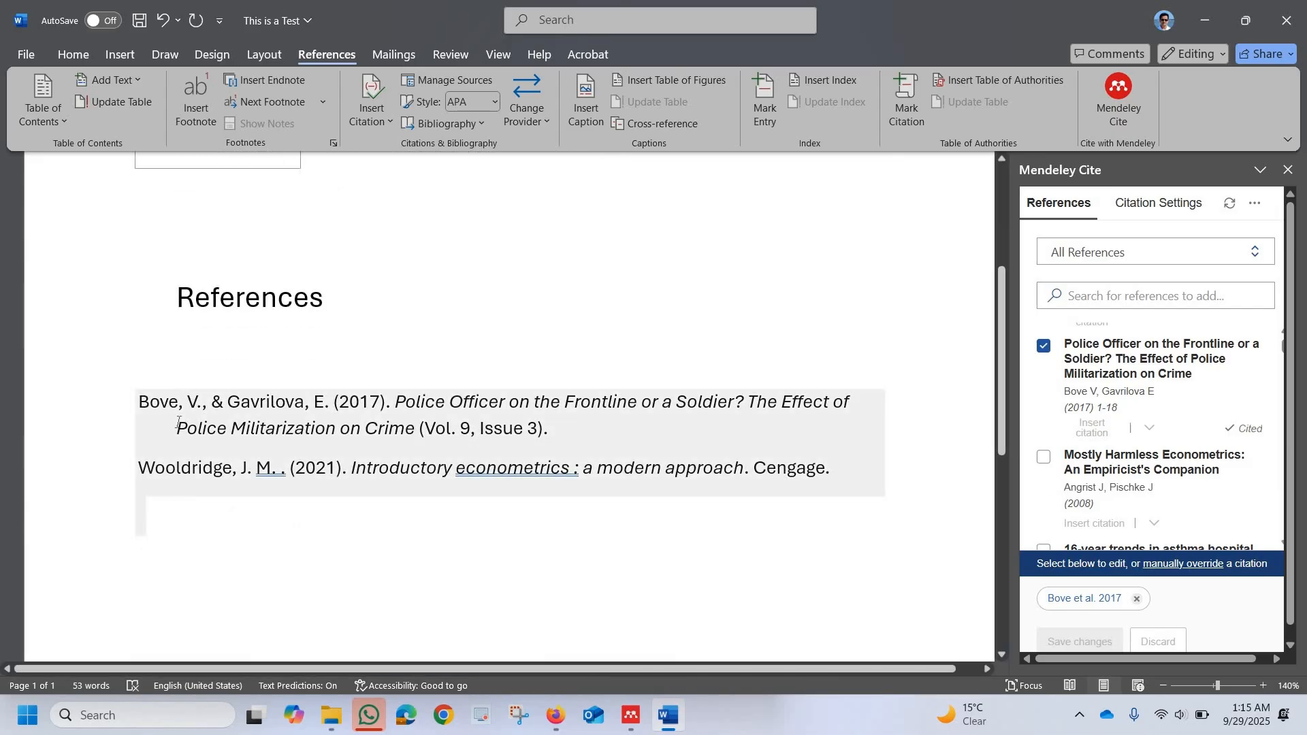
pyautogui.scroll(4, 333, 377)
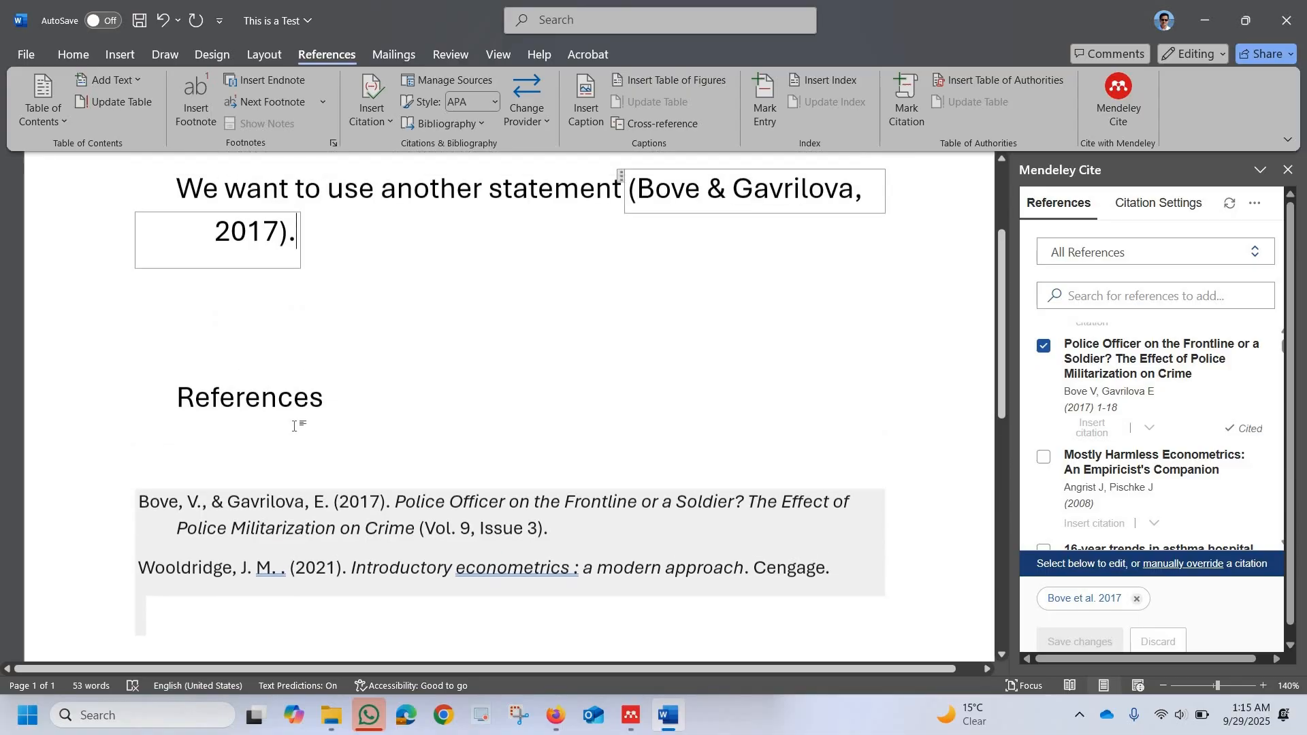
pyautogui.scroll(-1, 296, 548)
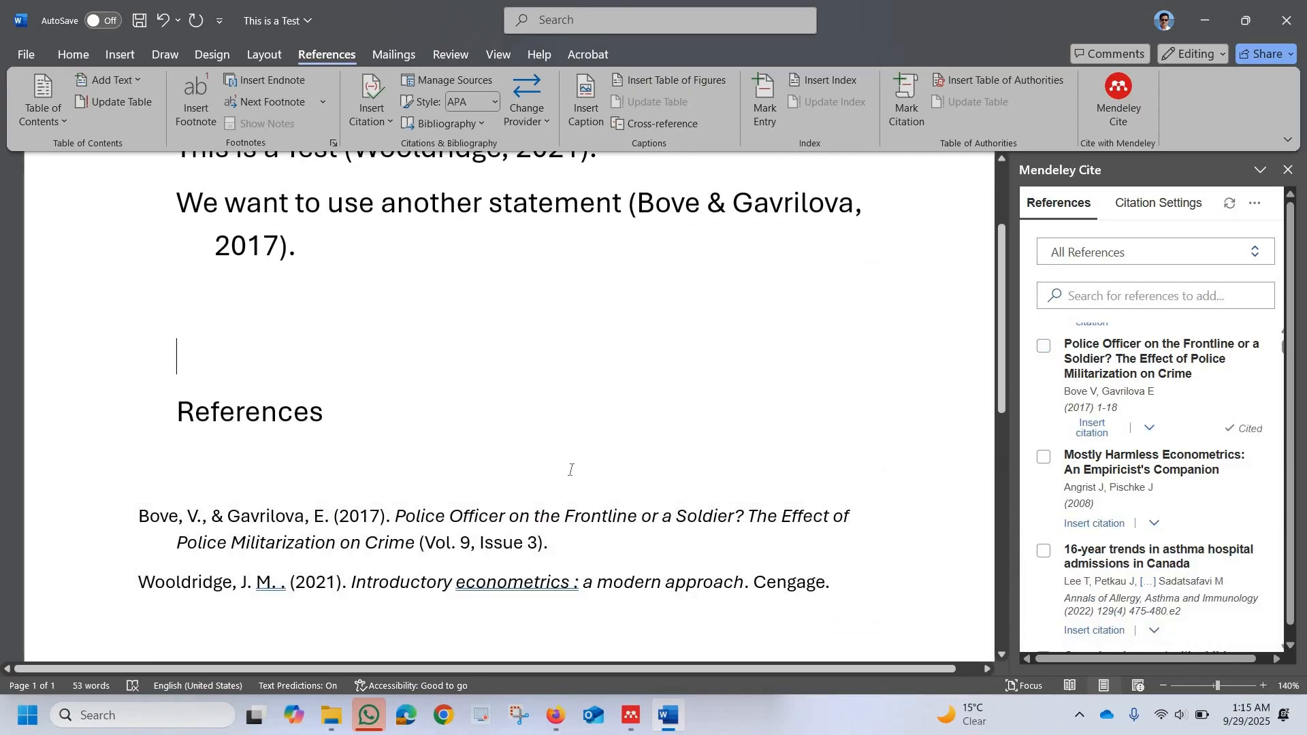
pyautogui.scroll(-2, 570, 467)
pyautogui.scroll(3, 330, 306)
pyautogui.click(340, 322)
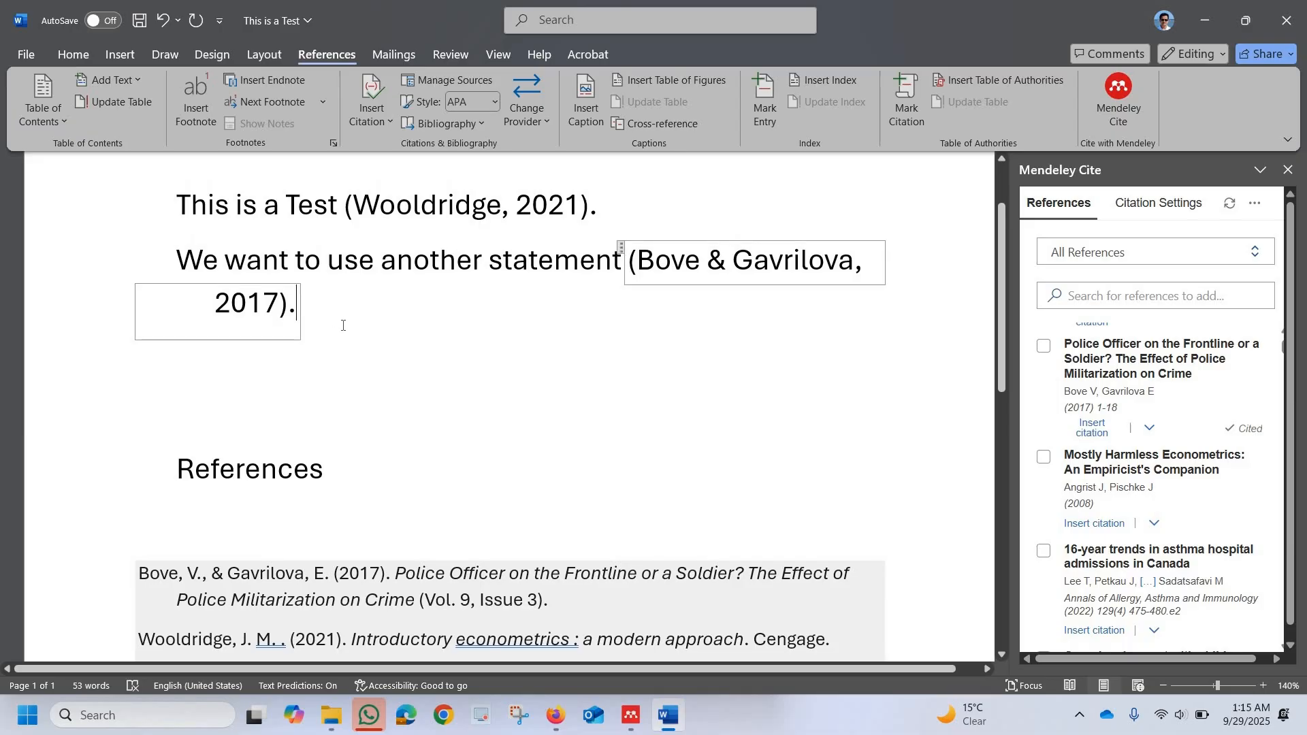
pyautogui.scroll(-3, 397, 328)
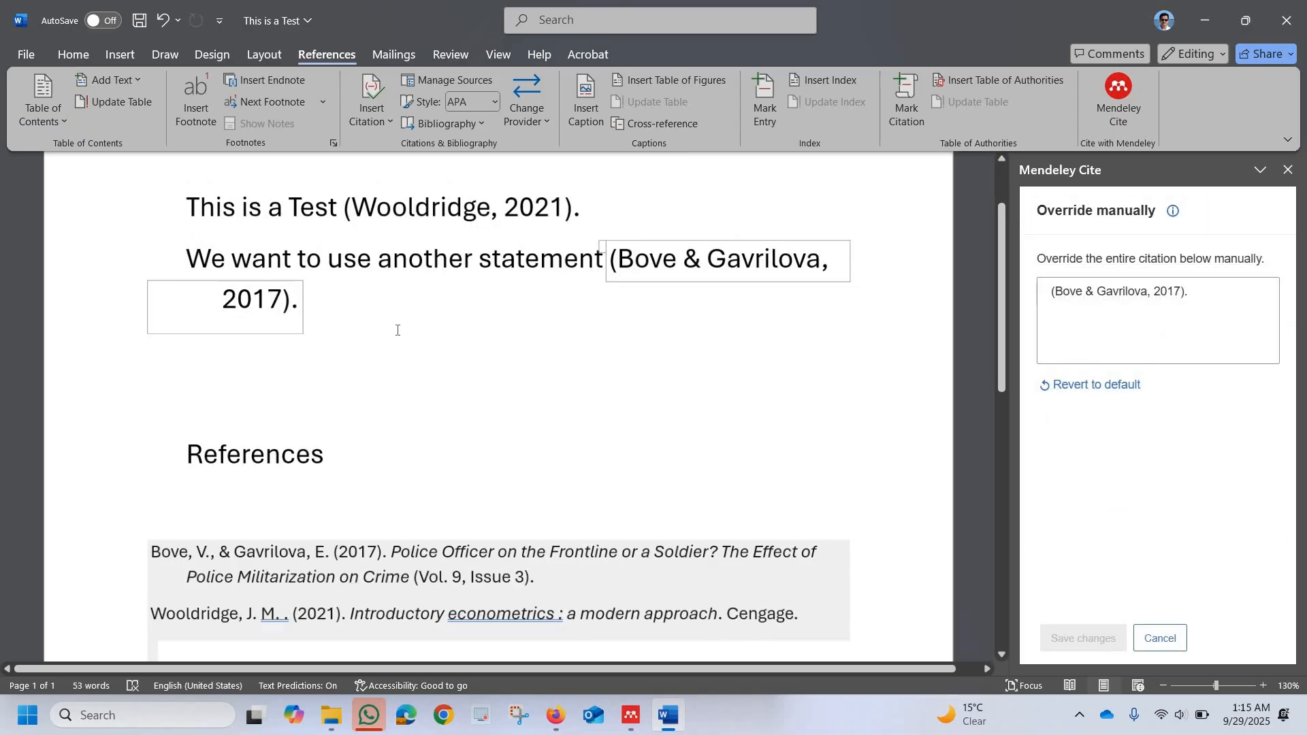
# Reduce the font size of the two cited sentences so that each fits on one line
pyautogui.click(397, 324)
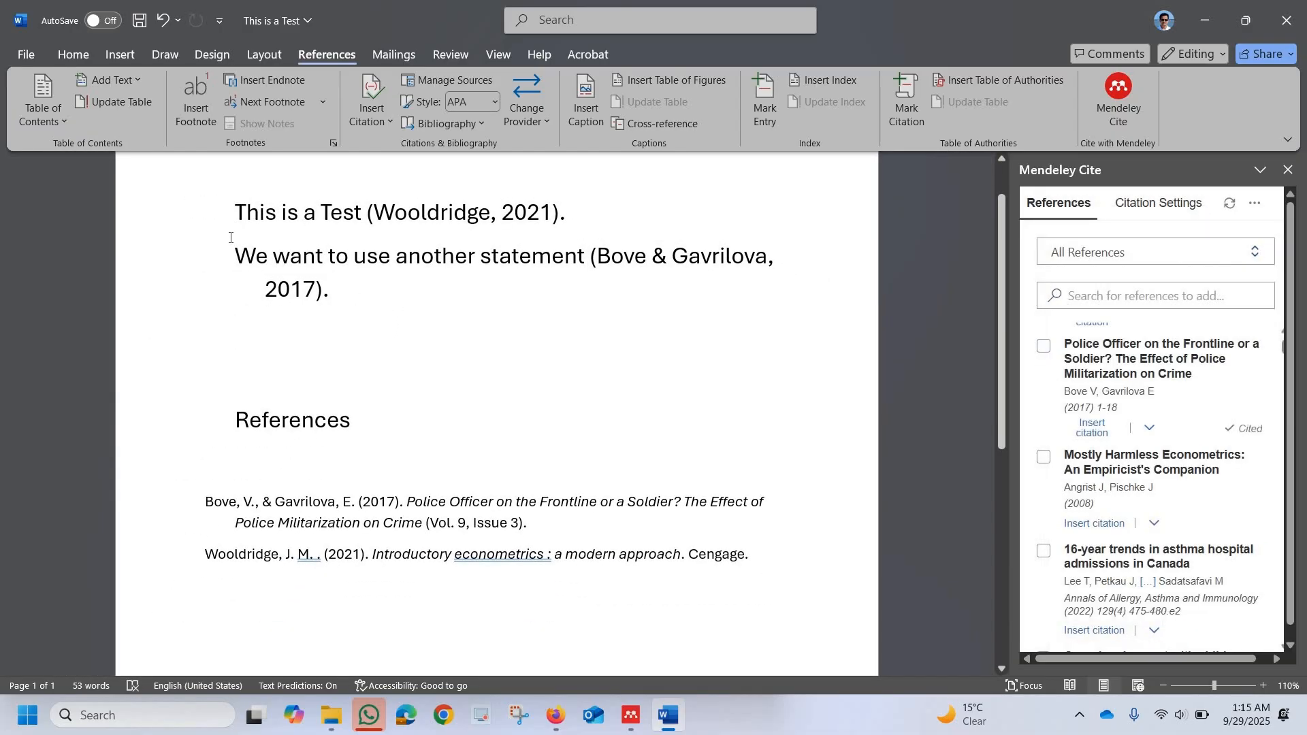
pyautogui.keyDown('shift'); pyautogui.click(203, 216); pyautogui.keyUp('shift')
pyautogui.hotkey('ctrl', '[')
pyautogui.hotkey('ctrl', '[')
pyautogui.hotkey('ctrl', '[')
pyautogui.hotkey('ctrl', '[')
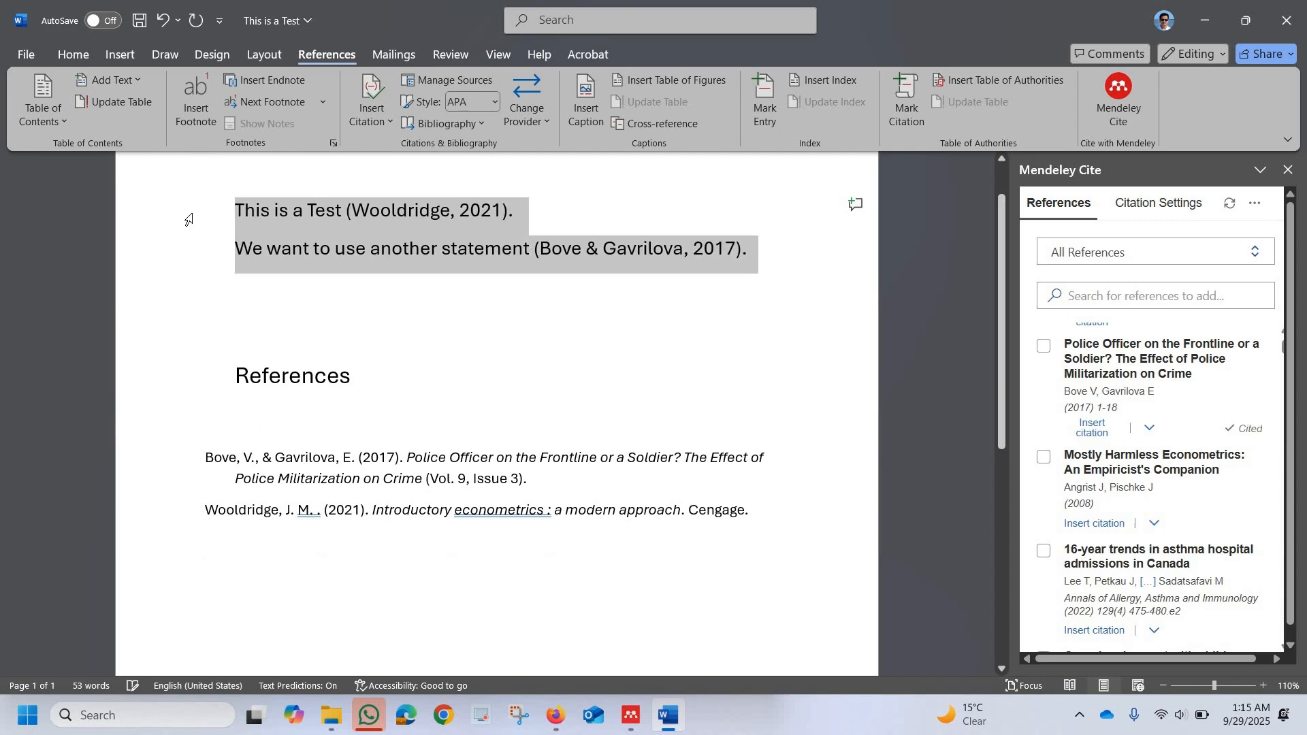
pyautogui.press('Right')
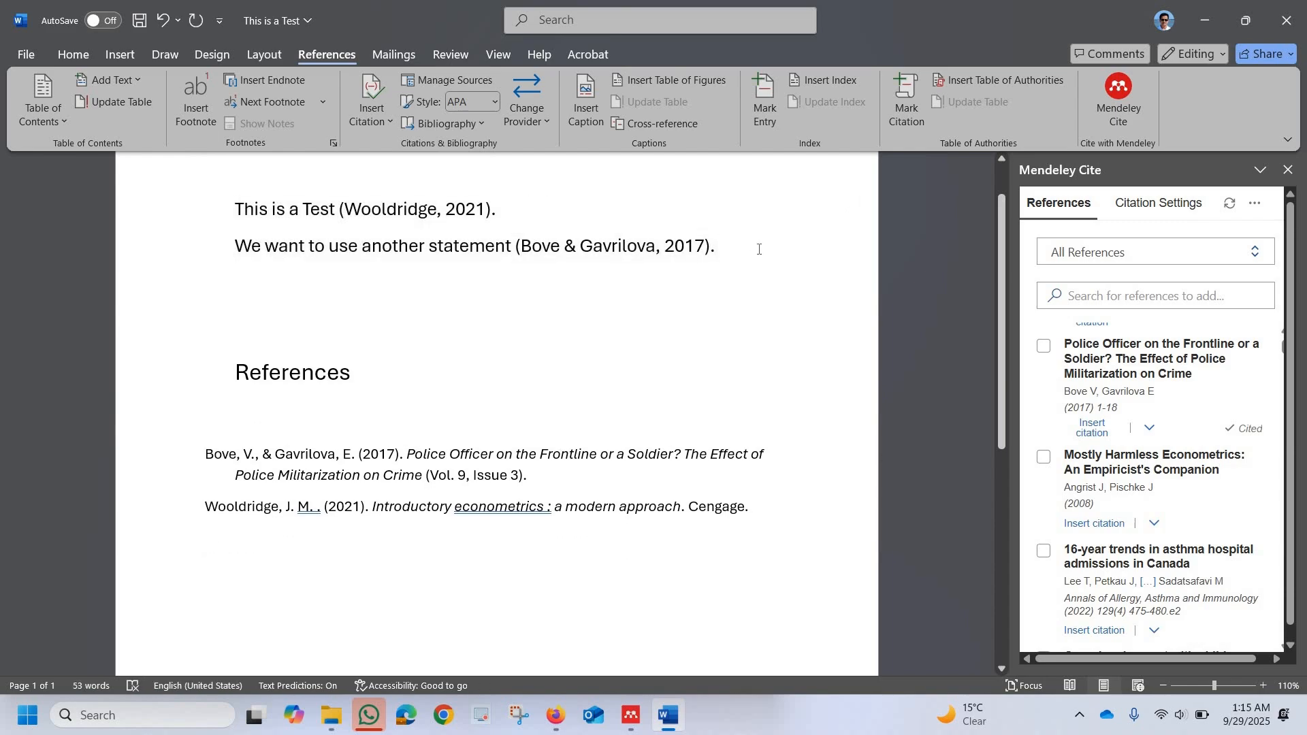
# Add two line breaks after the second cited sentence and enter "This is a test 2"
pyautogui.click(759, 249)
pyautogui.press('Return')
pyautogui.press('Return')
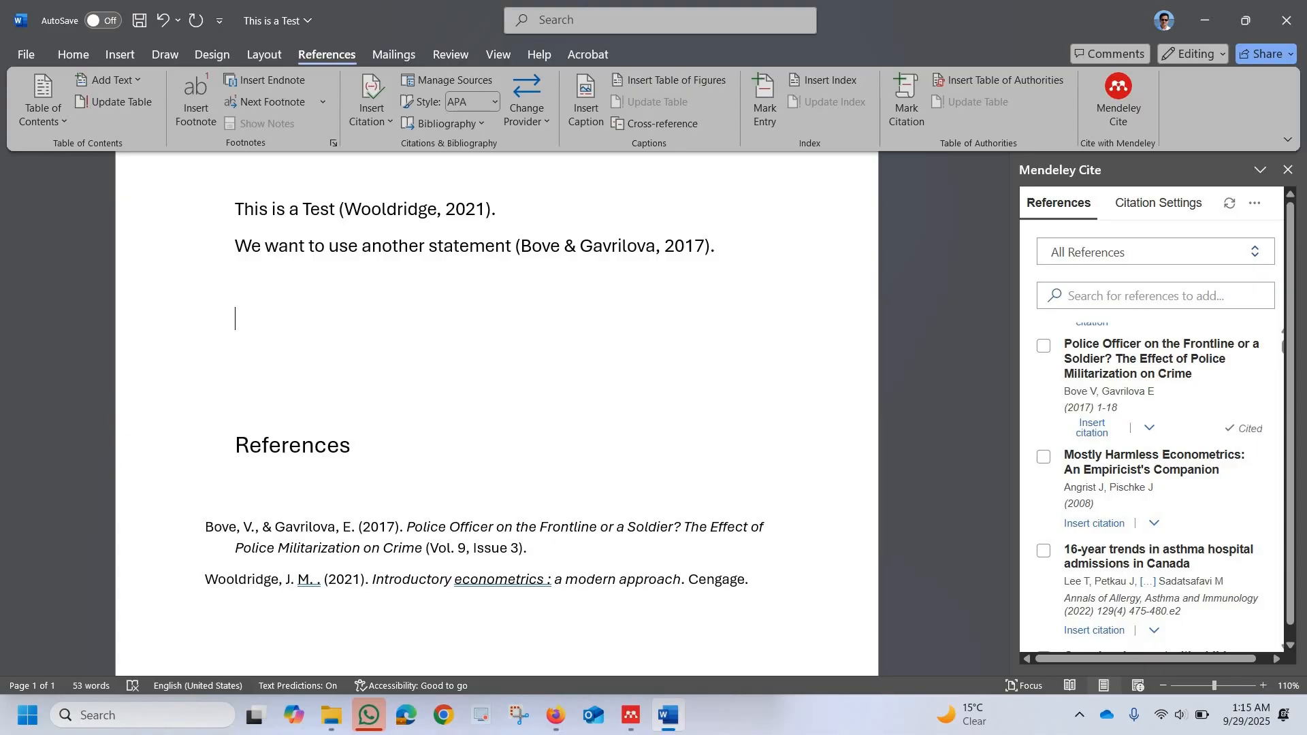
pyautogui.write('This is a test 2')
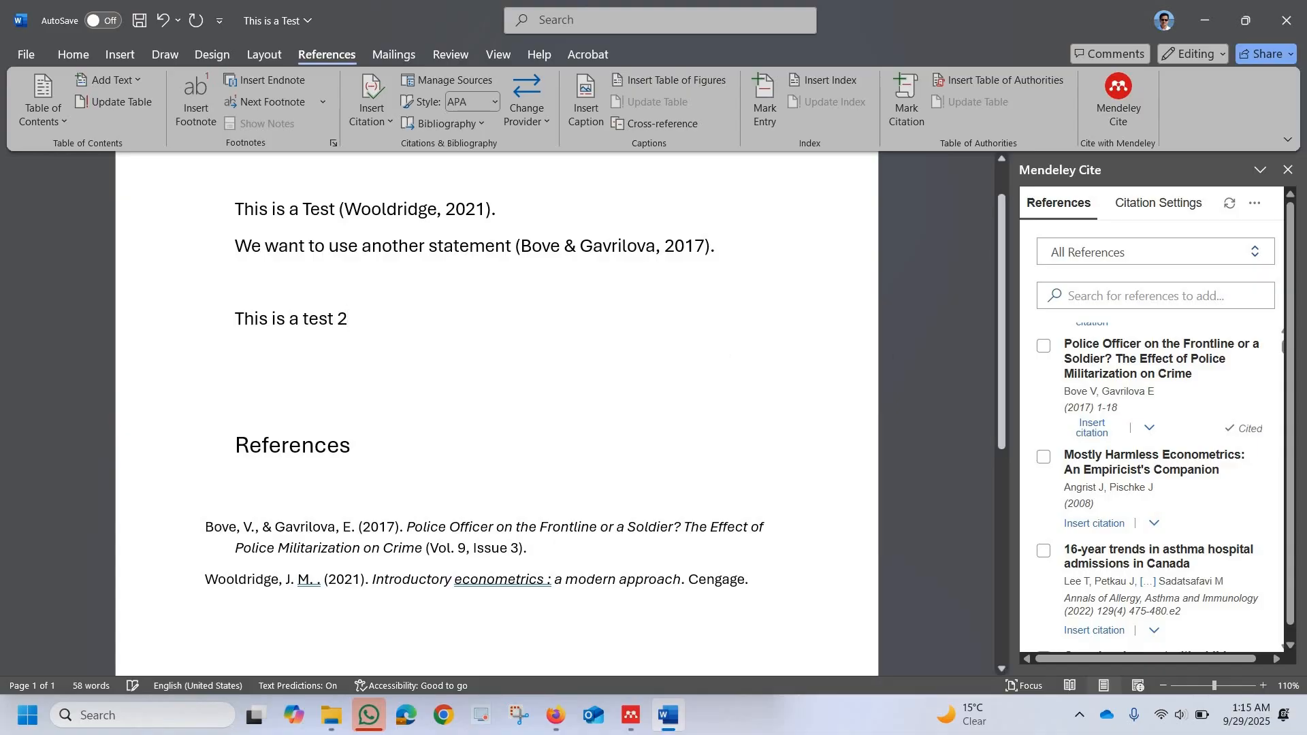
# Insert one combined citation of the asthma hospital admissions, Bangladesh book ownership and socio-cultural factors references after "This is a test 2"
pyautogui.scroll(-1, 1157, 400)
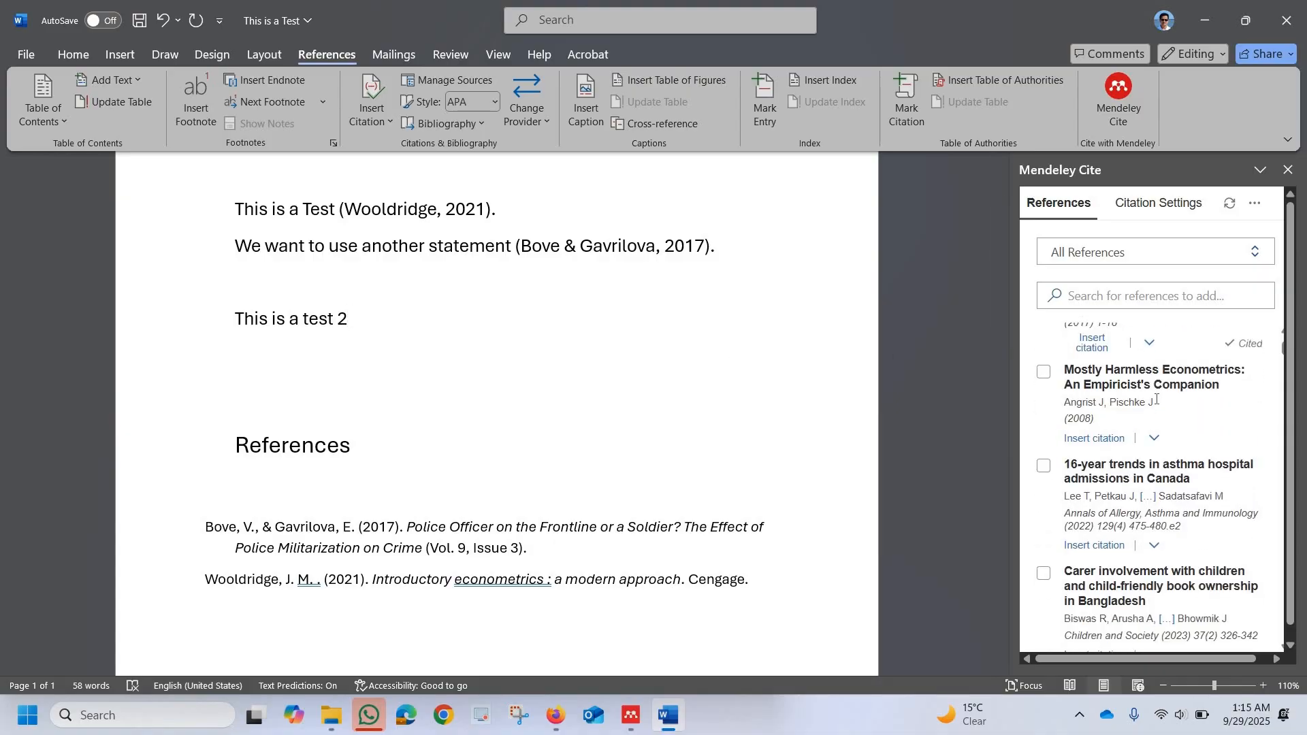
pyautogui.scroll(-1, 1157, 399)
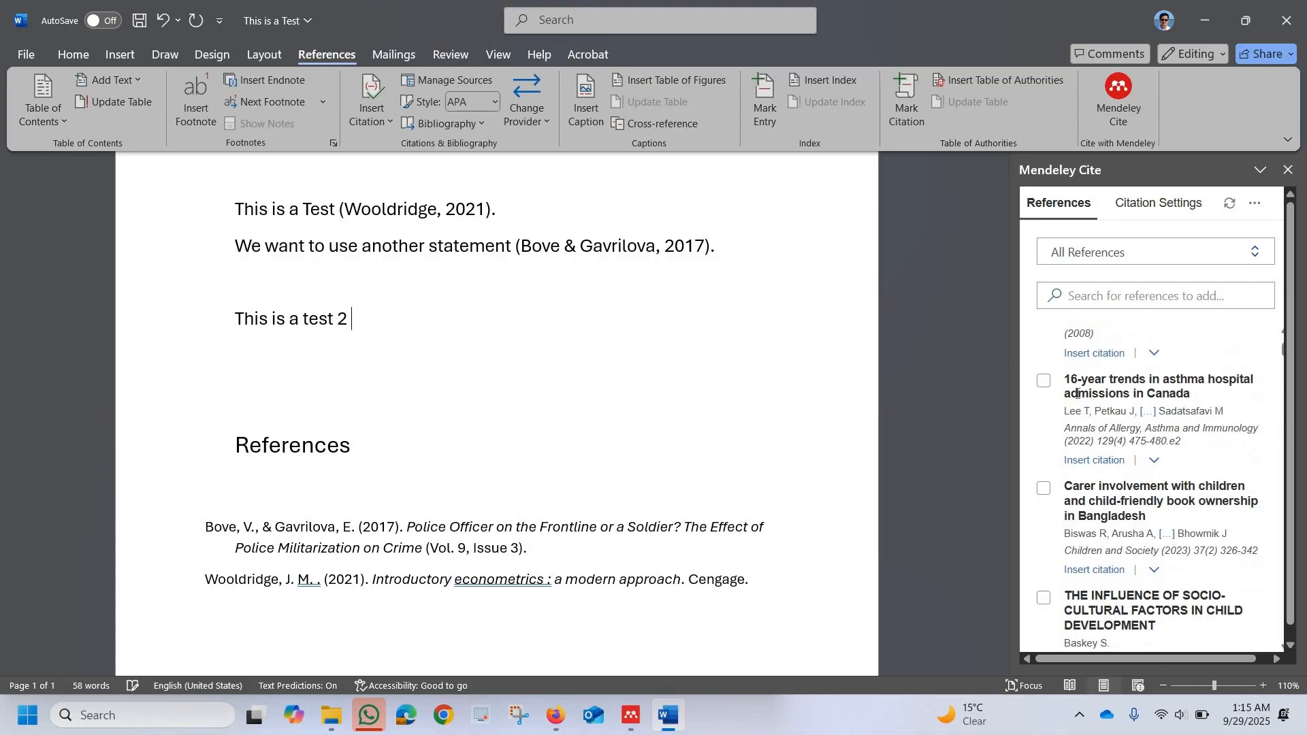
pyautogui.click(1045, 383)
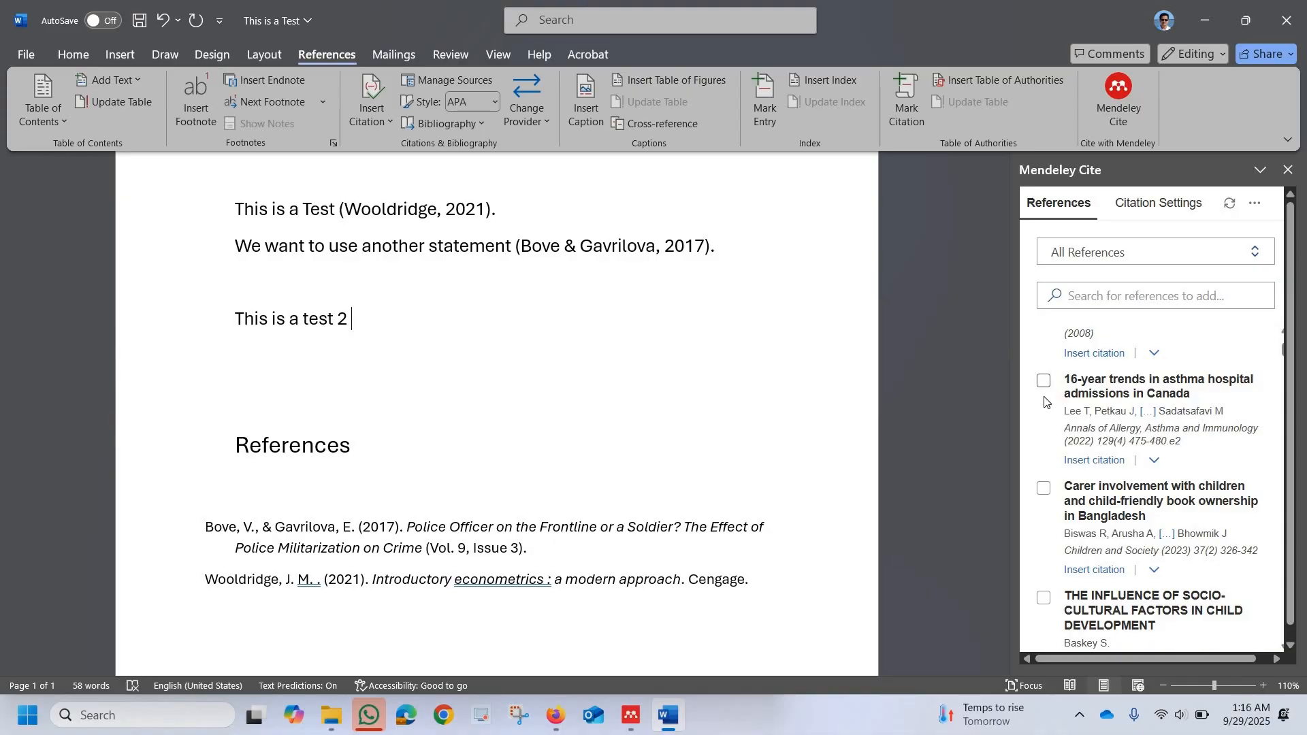
pyautogui.click(1045, 489)
pyautogui.scroll(-3, 1046, 408)
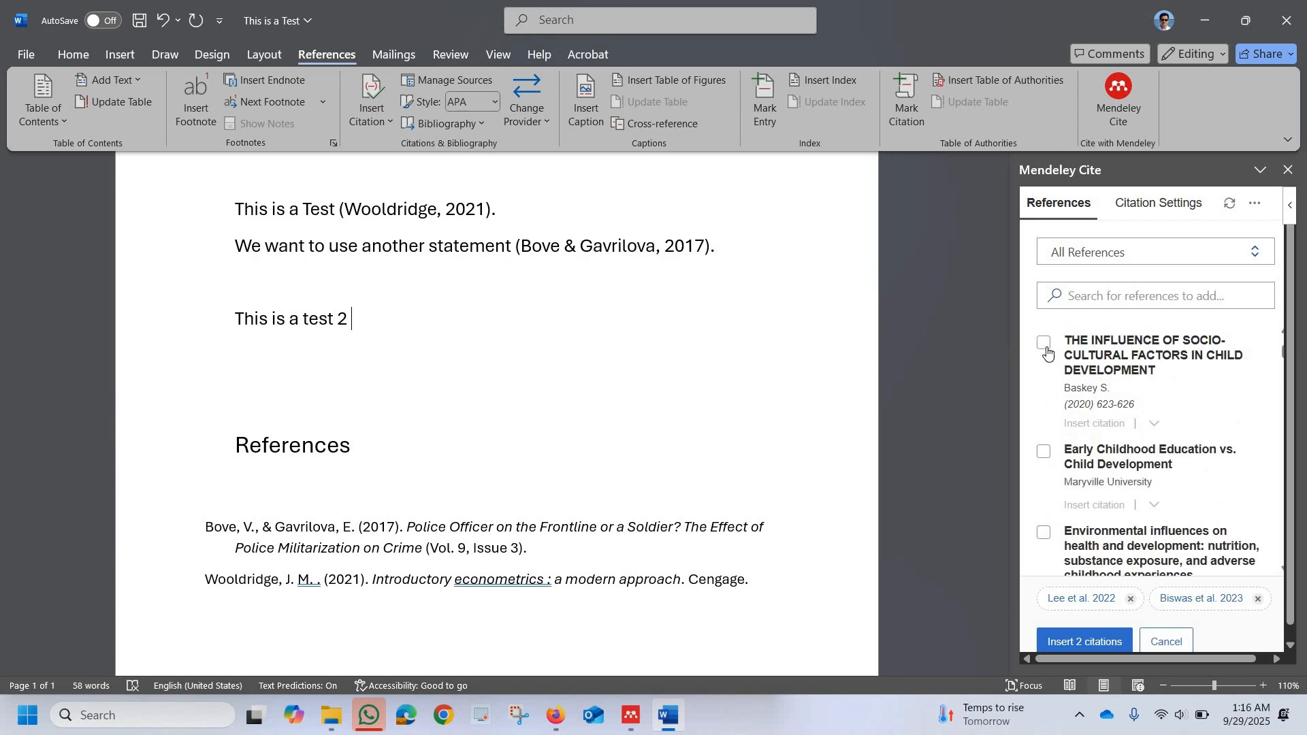
pyautogui.click(1045, 346)
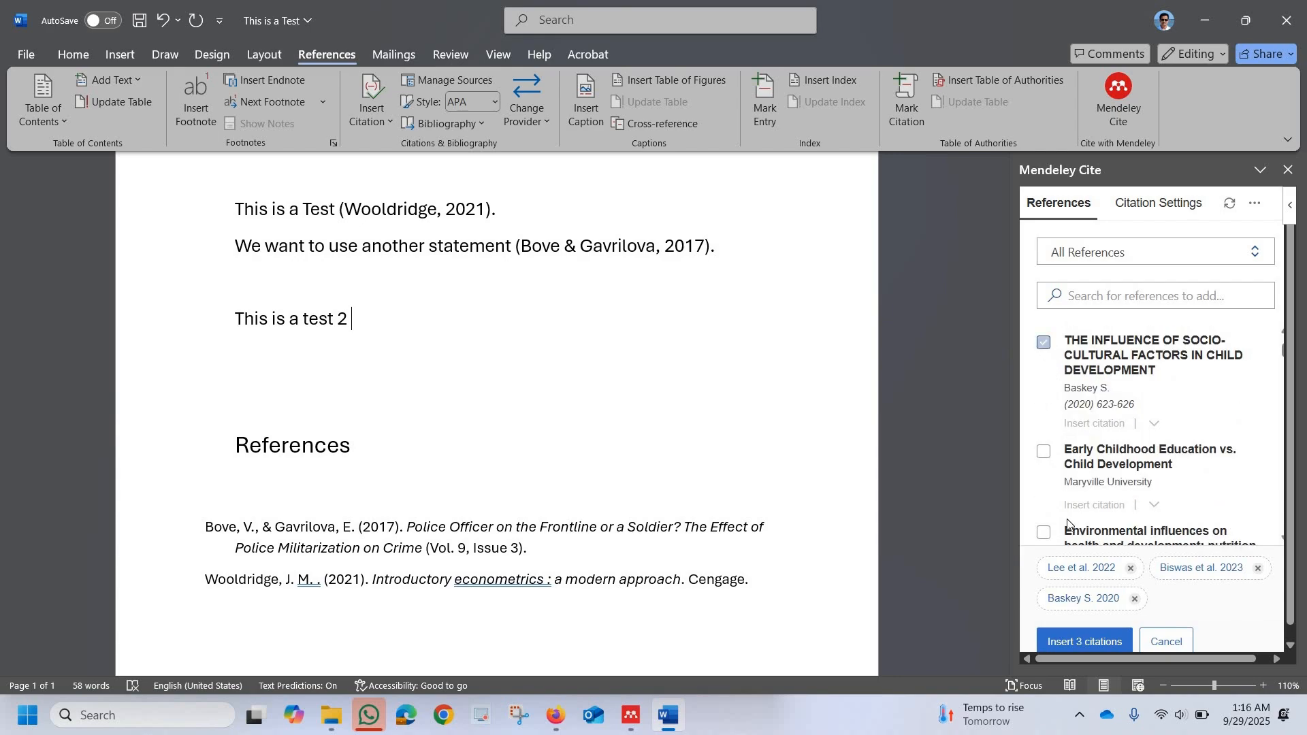
pyautogui.click(1083, 642)
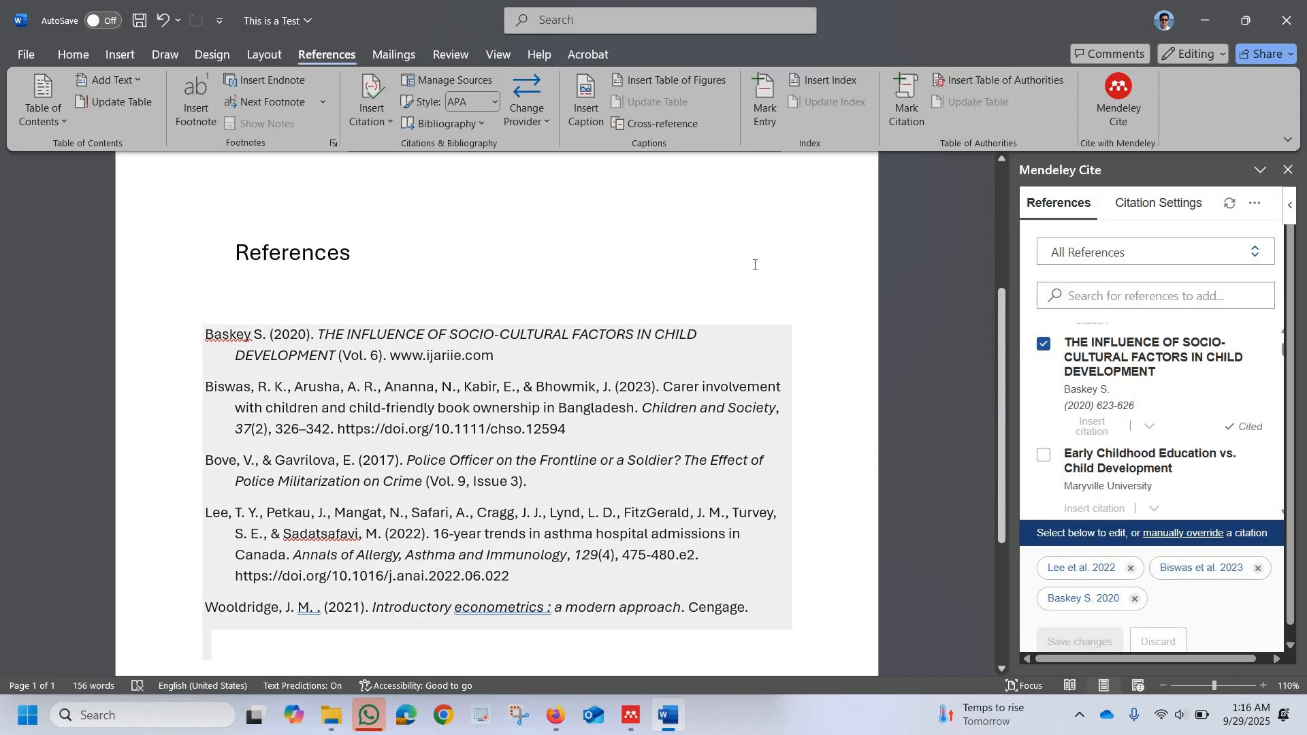
# Check the three-source citation against the bibliography, view the "This is a Test" collection in Mendeley Reference Manager, and return to Word
pyautogui.click(797, 248)
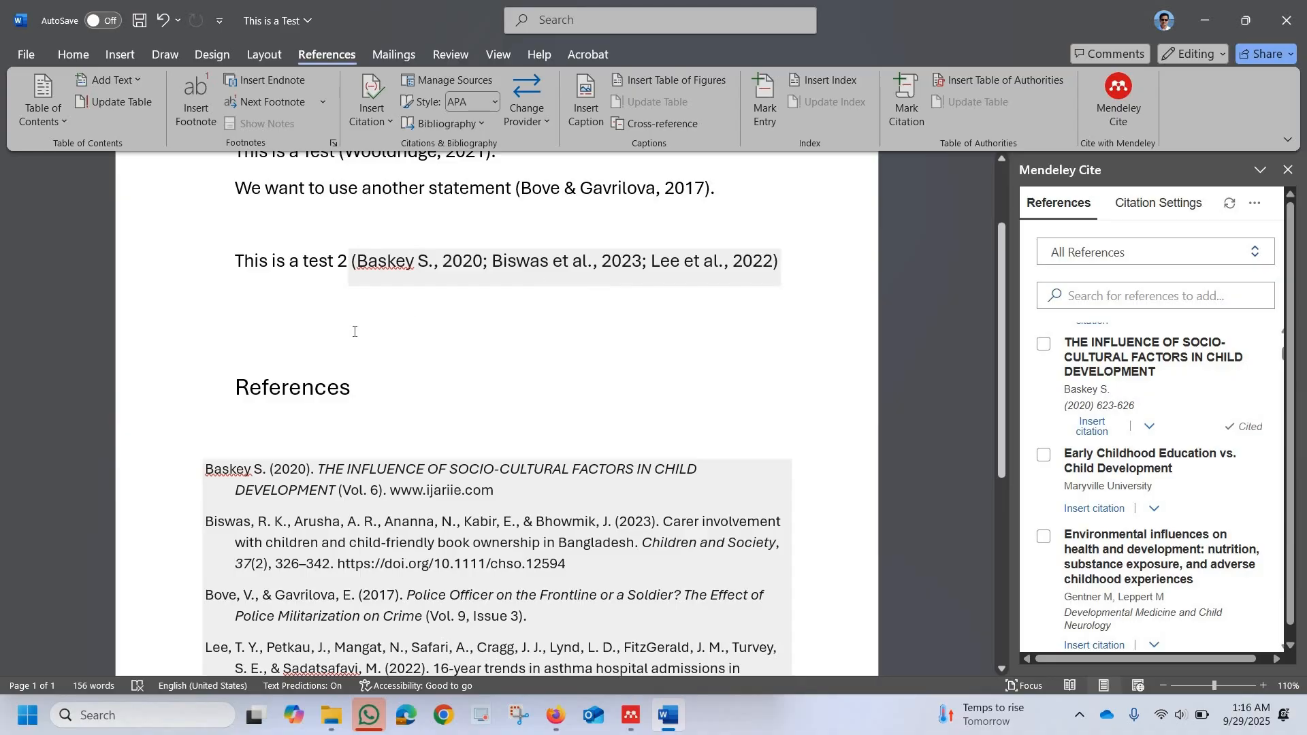
pyautogui.scroll(-3, 354, 330)
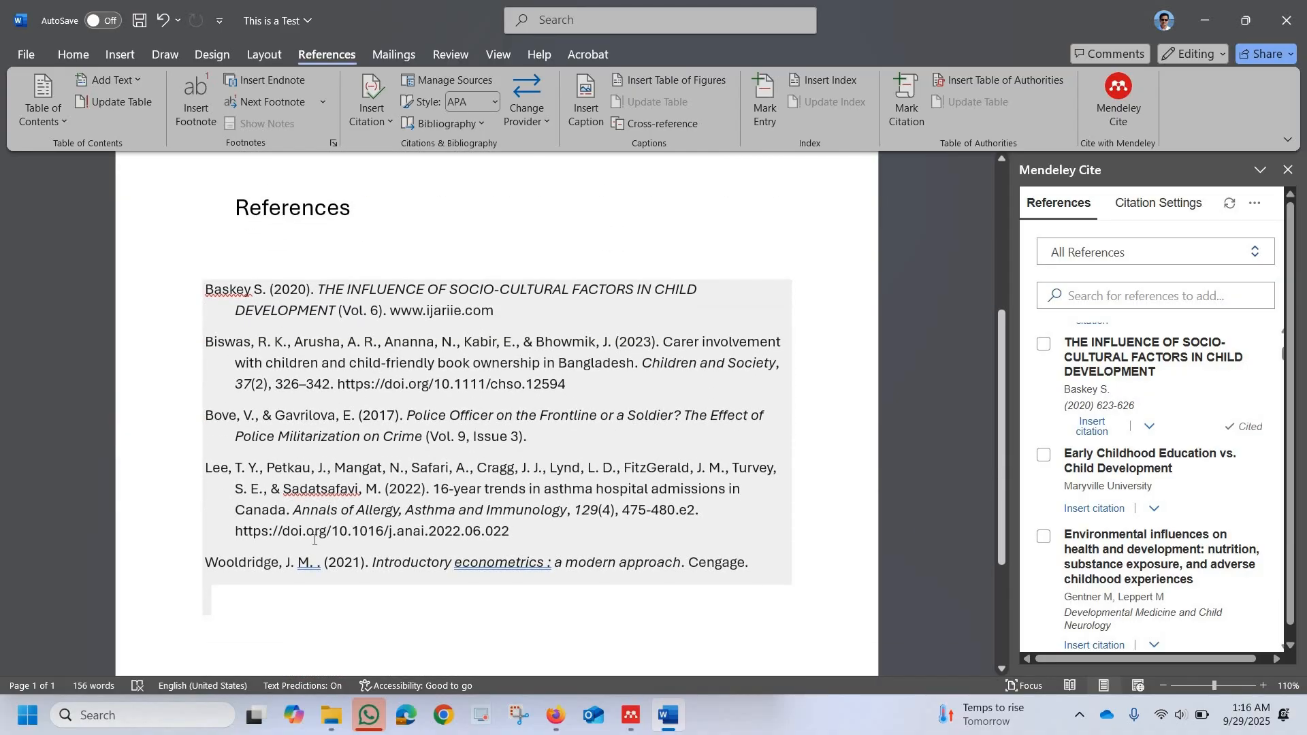
pyautogui.scroll(2, 739, 296)
pyautogui.click(780, 219)
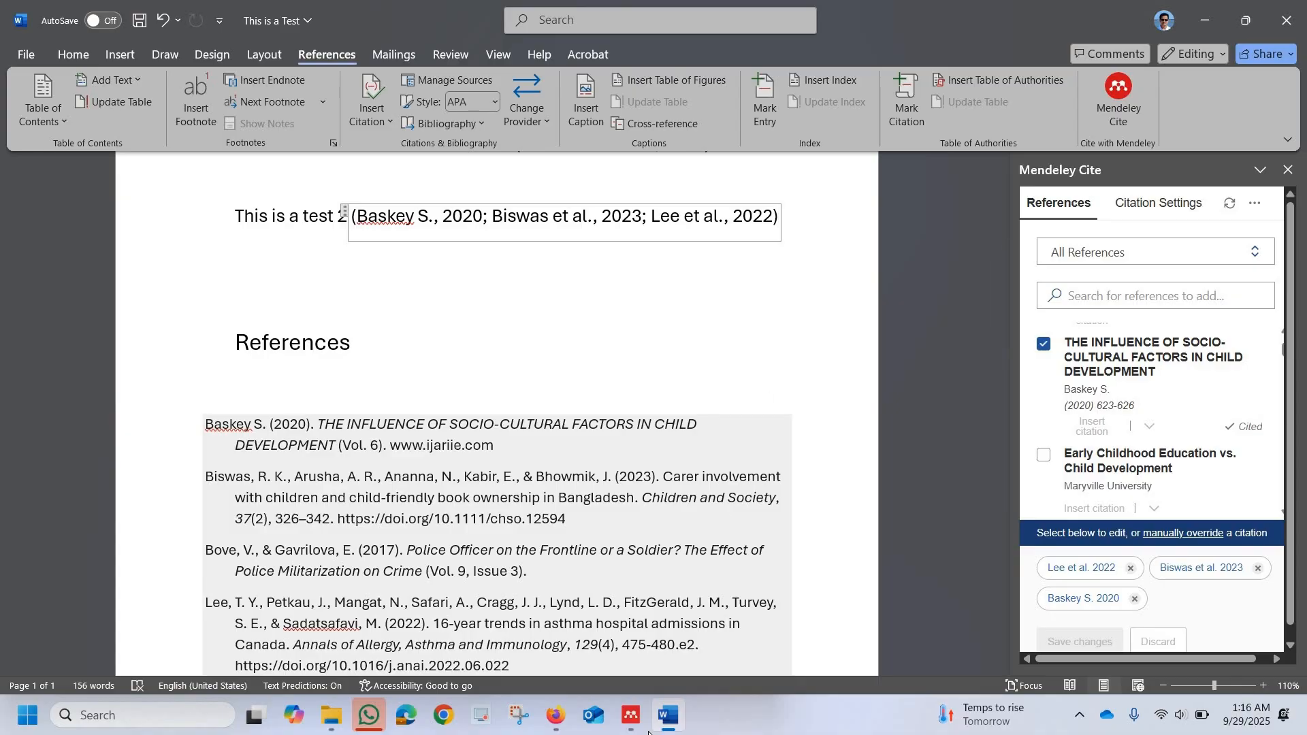
pyautogui.hotkey('alt', 'Tab')
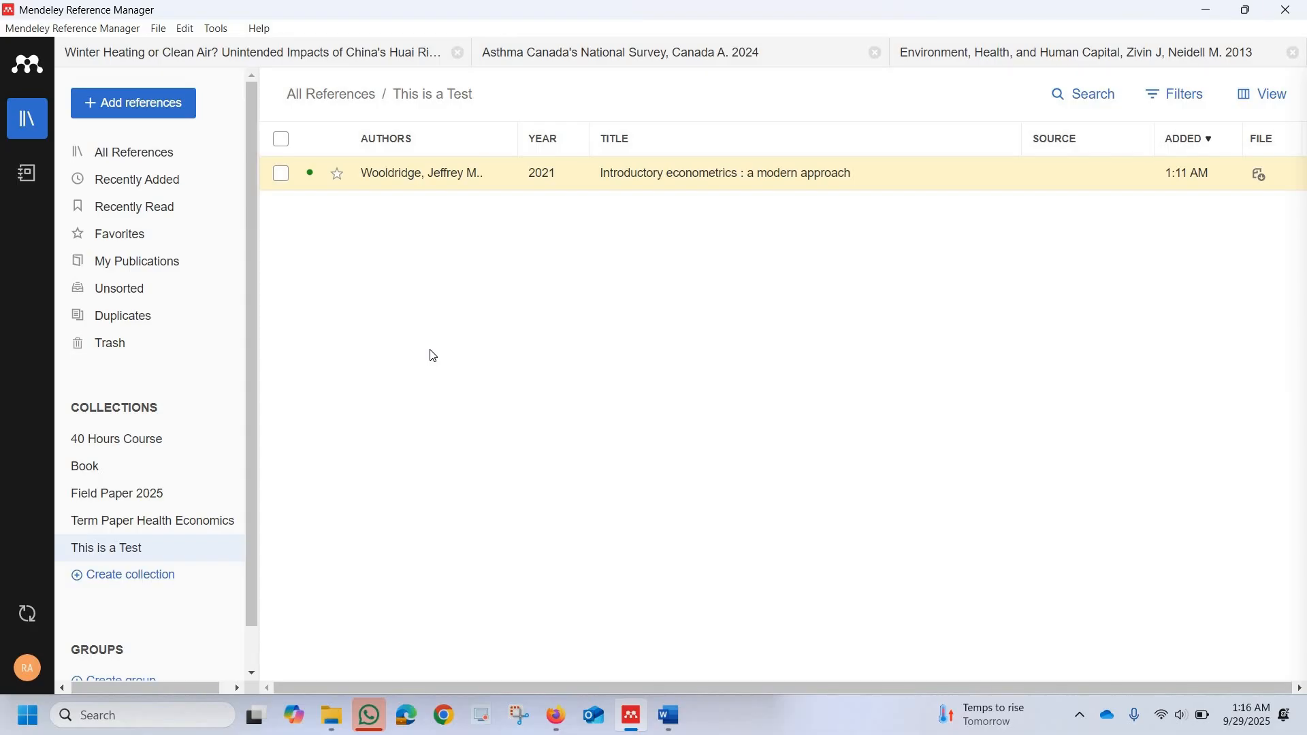
pyautogui.click(669, 716)
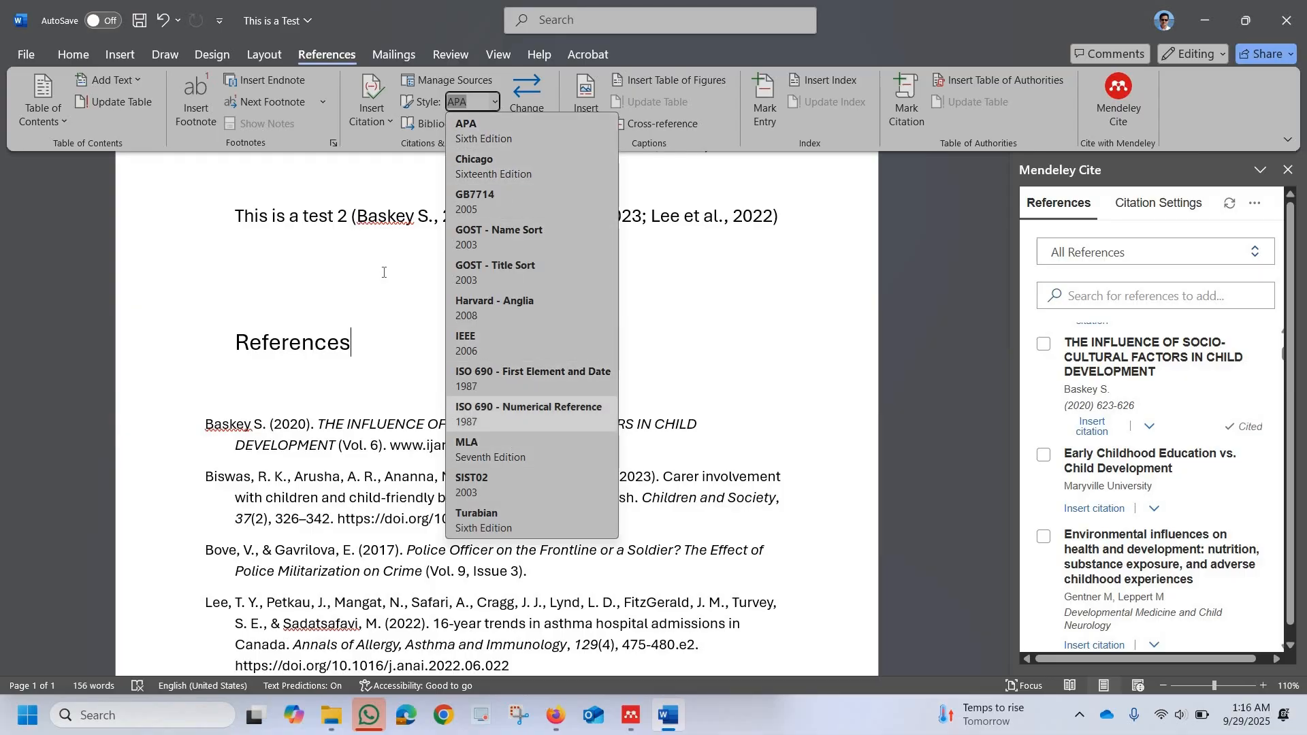
# Dismiss the citation style list, close the Mendeley Cite pane and review the document's citations and references
pyautogui.press('Escape')
pyautogui.scroll(-3, 487, 353)
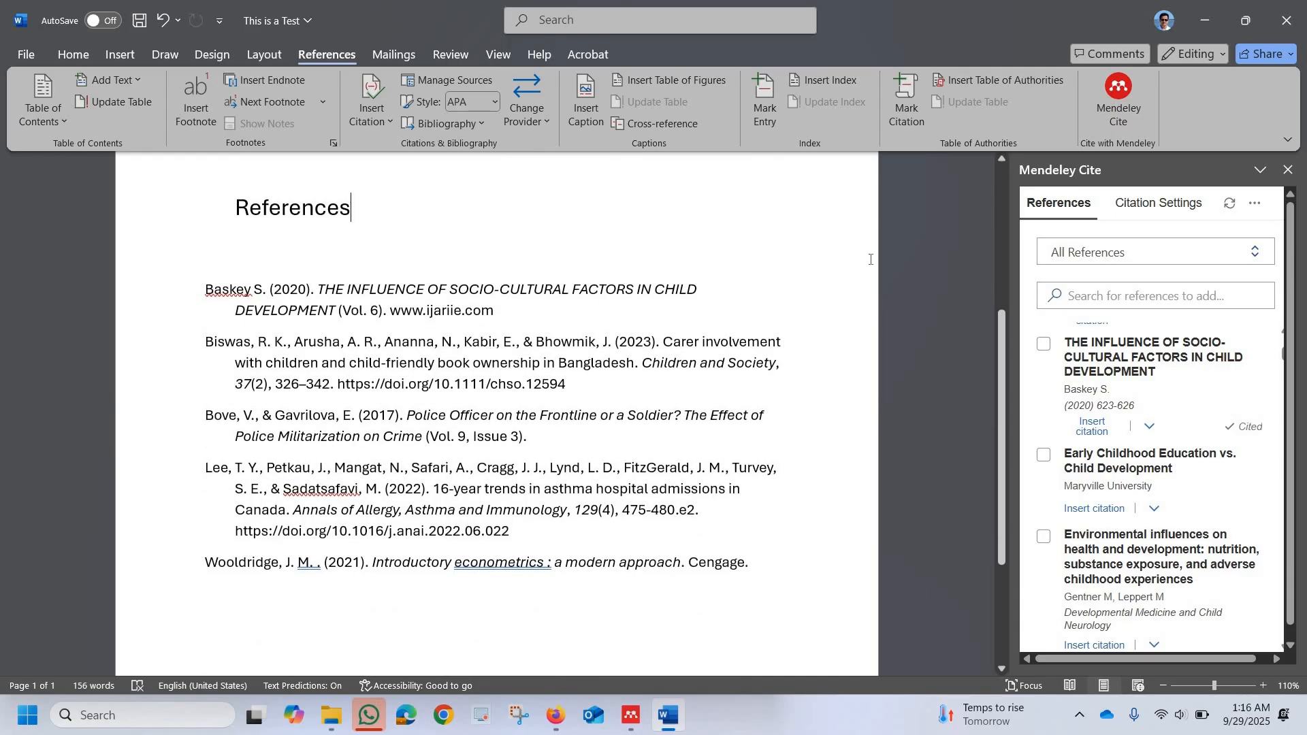
pyautogui.scroll(5, 869, 260)
pyautogui.click(1288, 170)
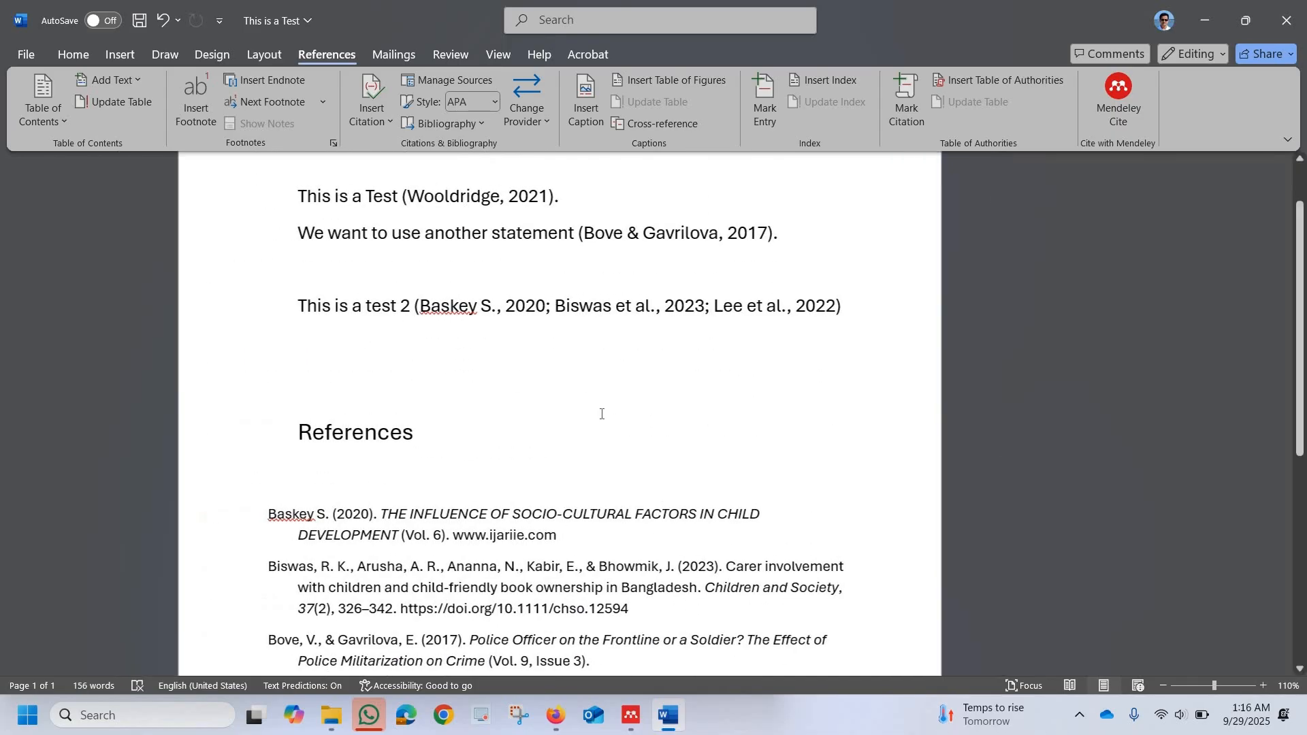
pyautogui.scroll(2, 602, 413)
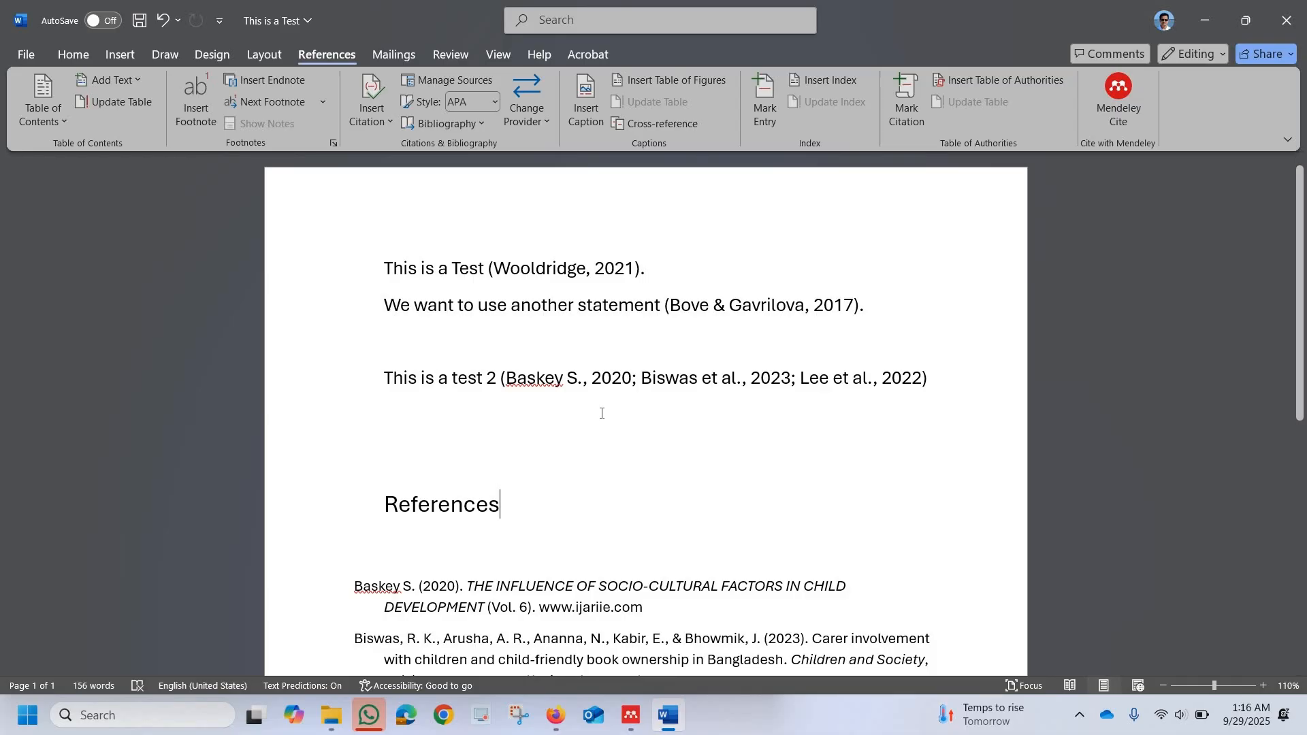
pyautogui.scroll(-1, 602, 414)
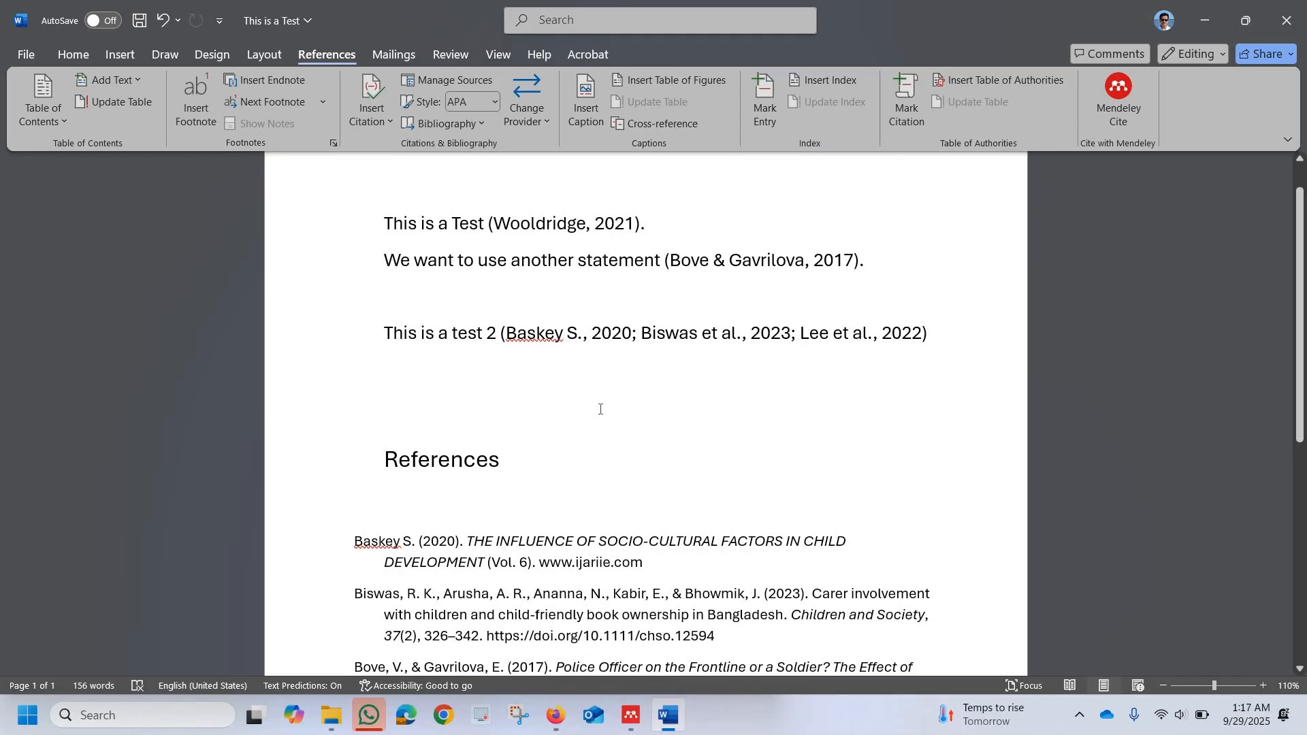